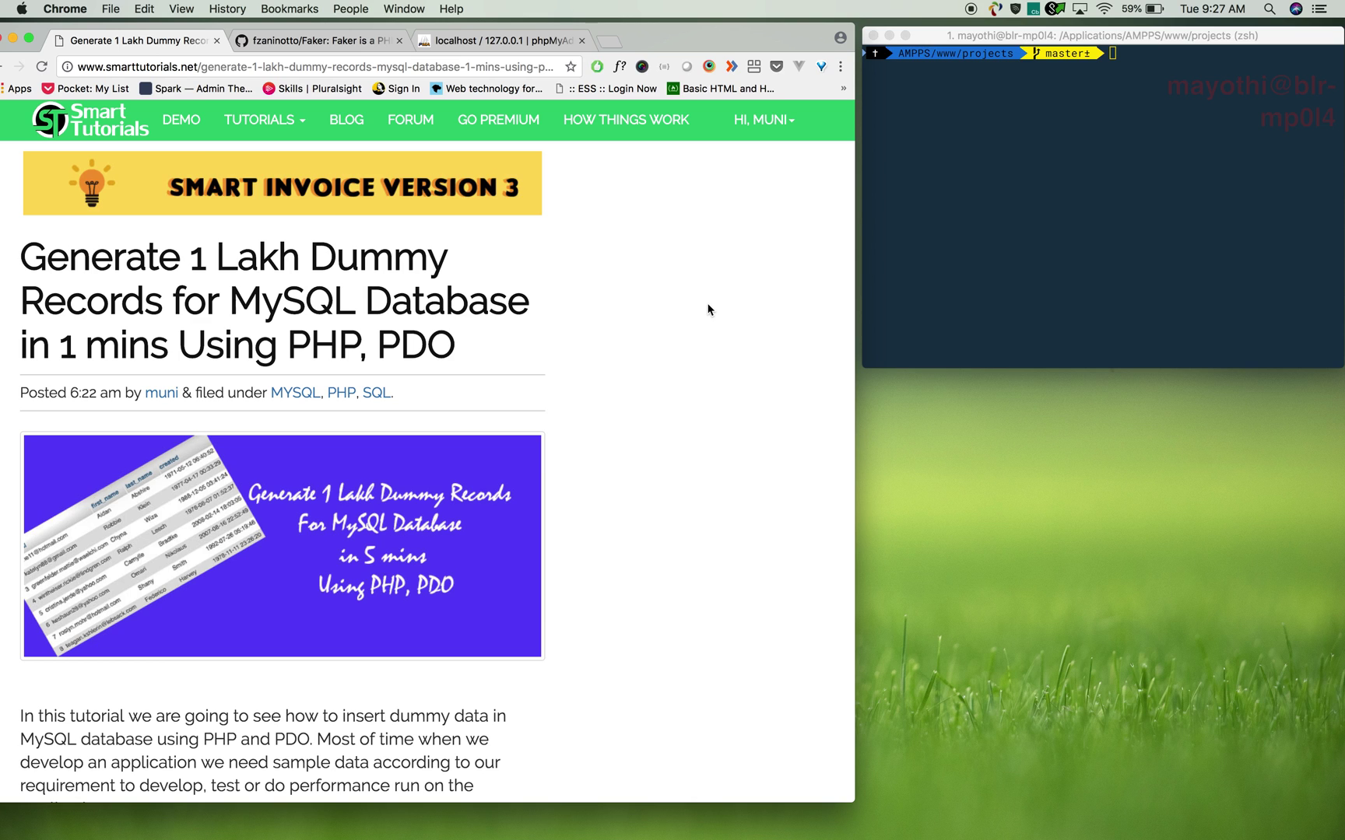
pyautogui.scroll(-2, 708, 310)
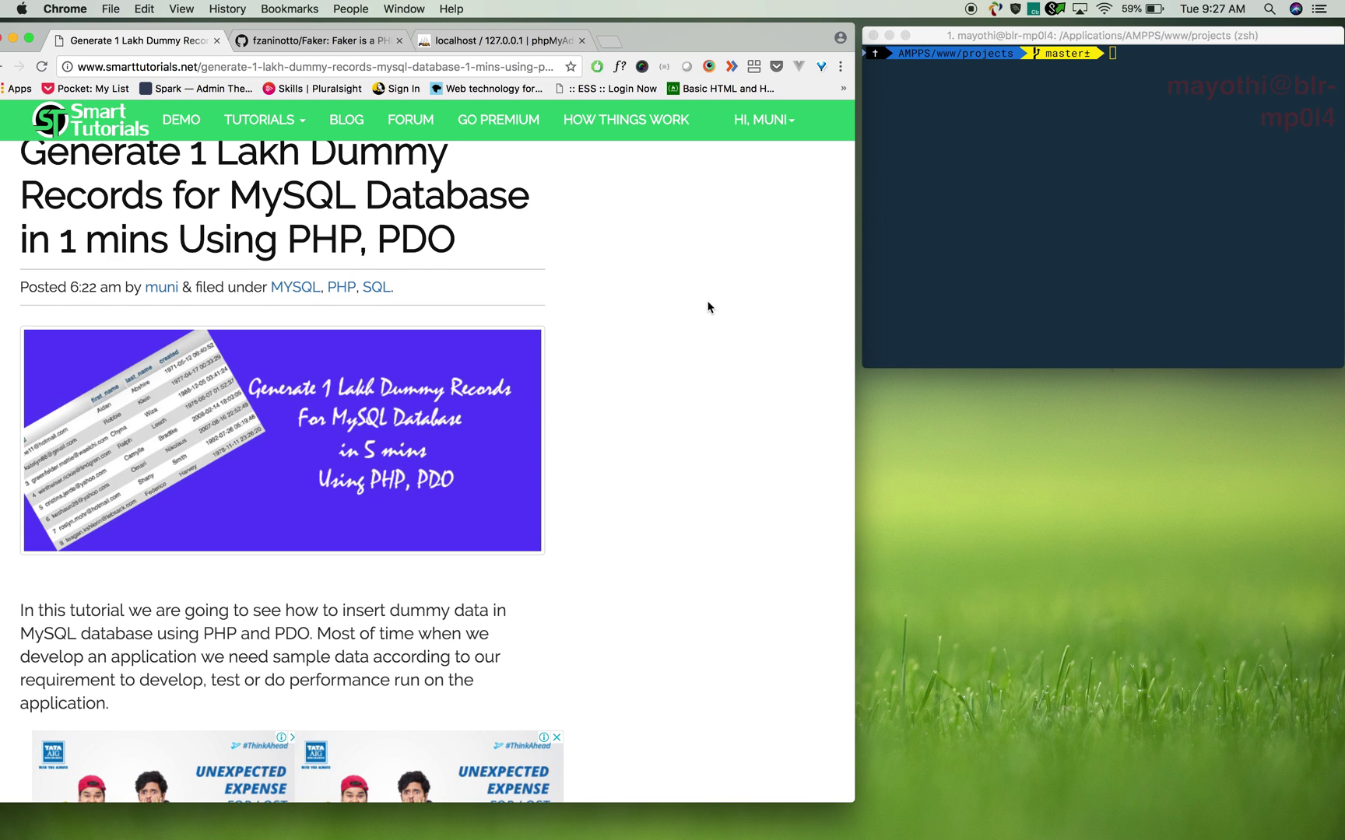
pyautogui.scroll(-2, 708, 306)
pyautogui.scroll(-1, 708, 307)
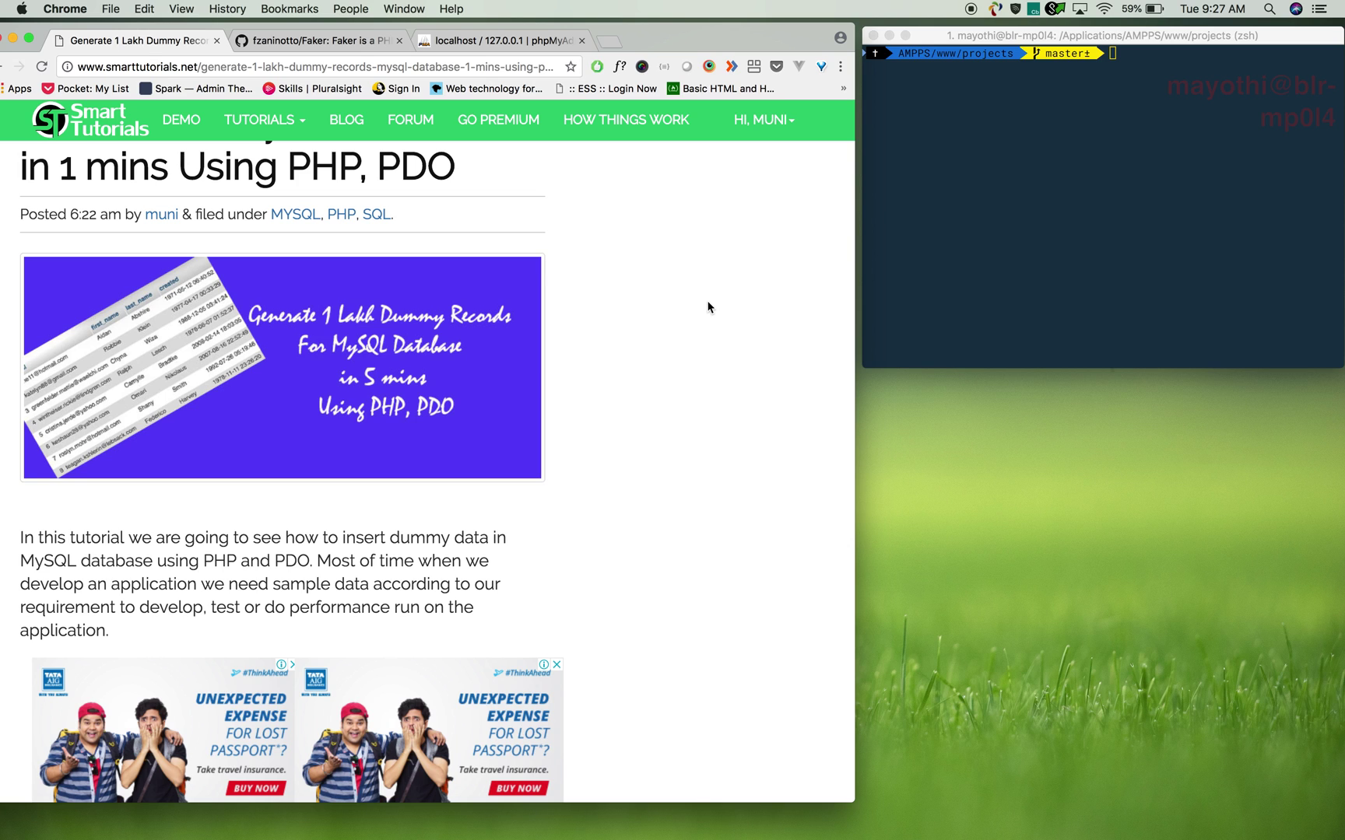
pyautogui.scroll(-2, 708, 307)
pyautogui.scroll(-1, 708, 307)
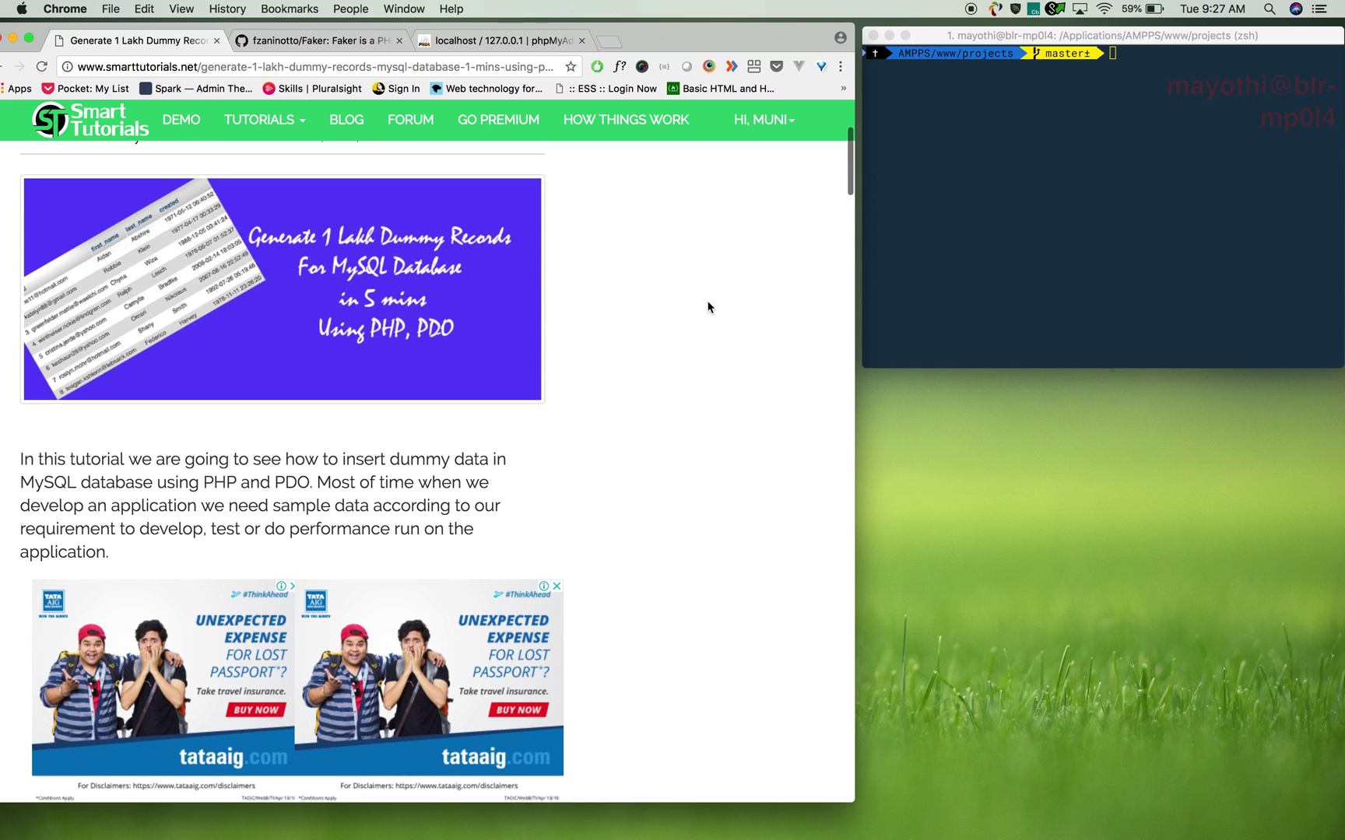
pyautogui.scroll(-1, 709, 307)
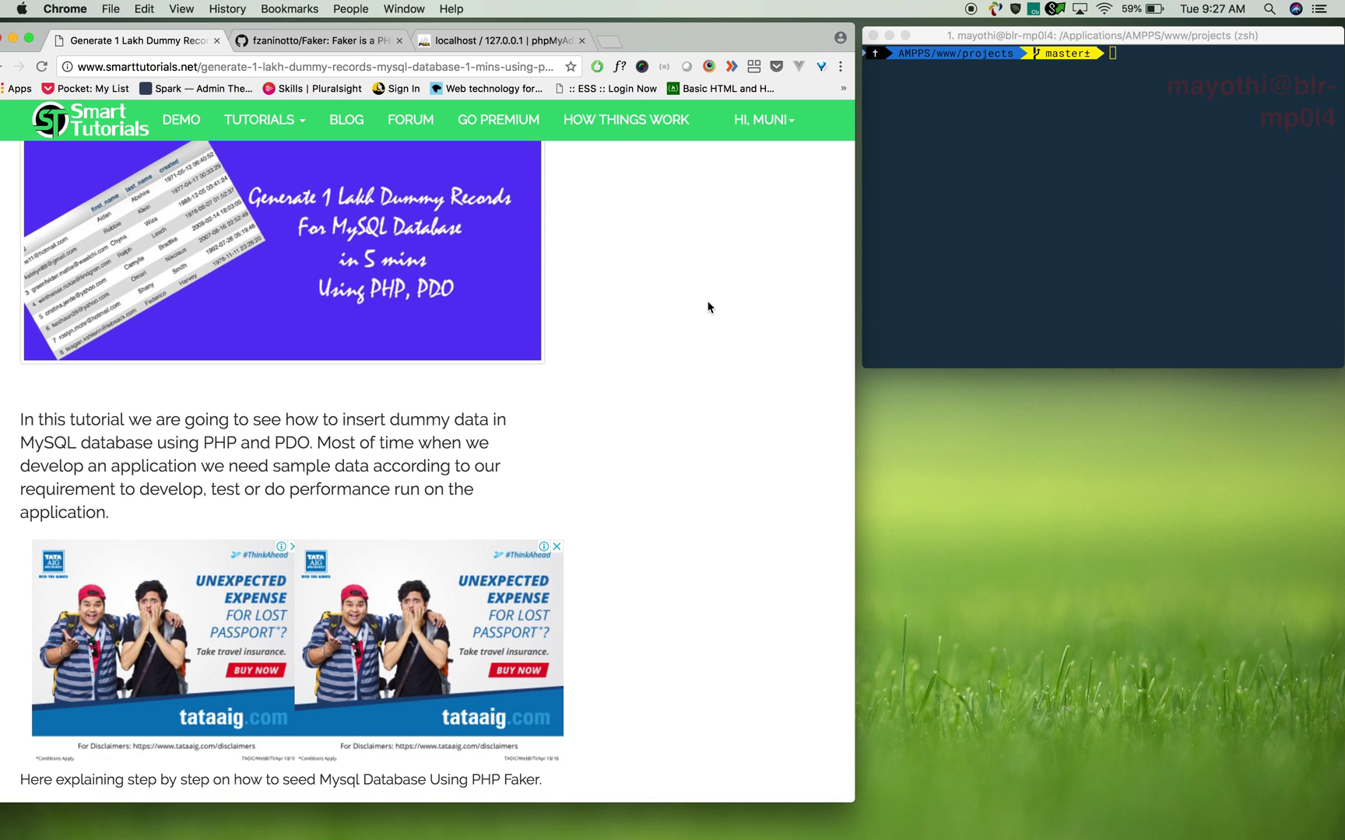
pyautogui.scroll(-3, 708, 306)
pyautogui.scroll(-1, 703, 304)
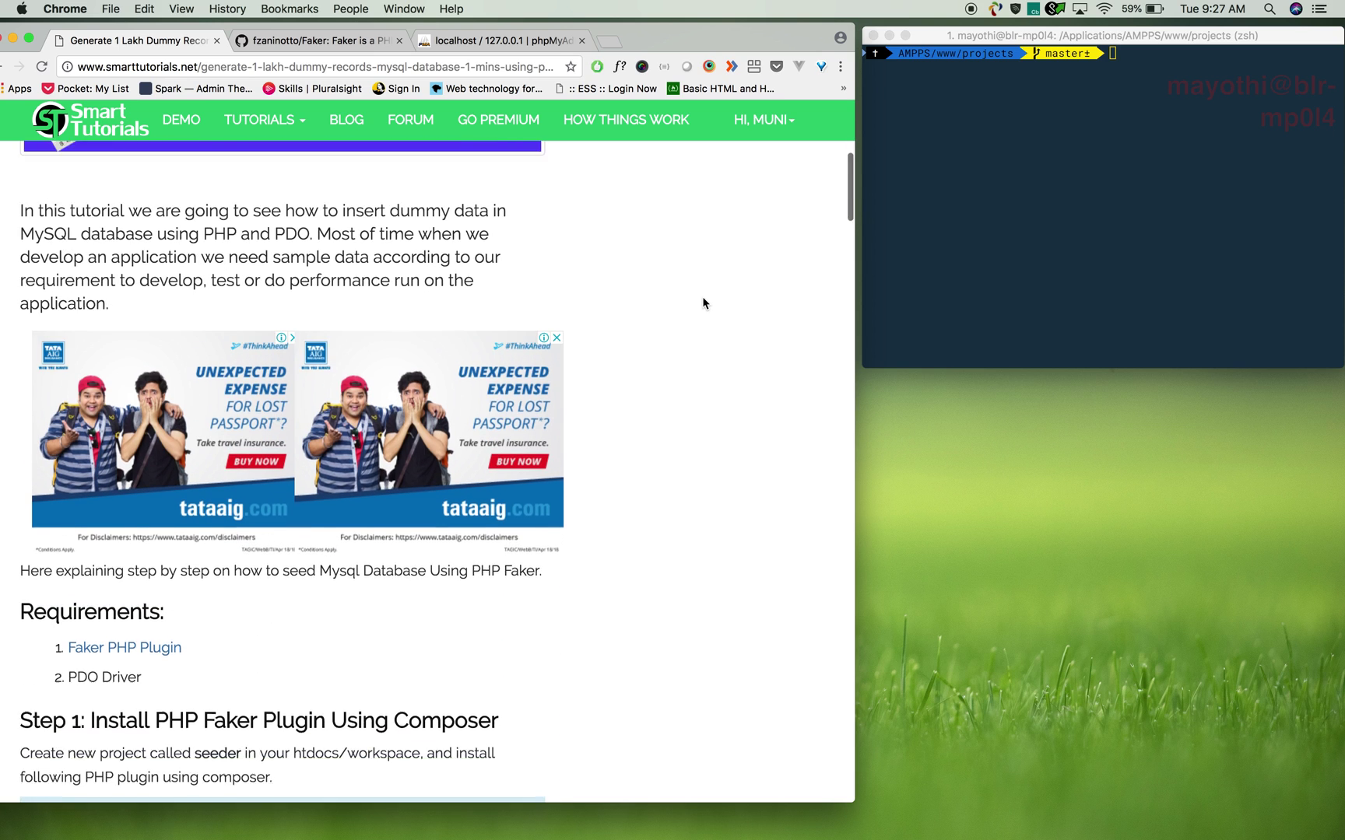
pyautogui.scroll(-1, 702, 305)
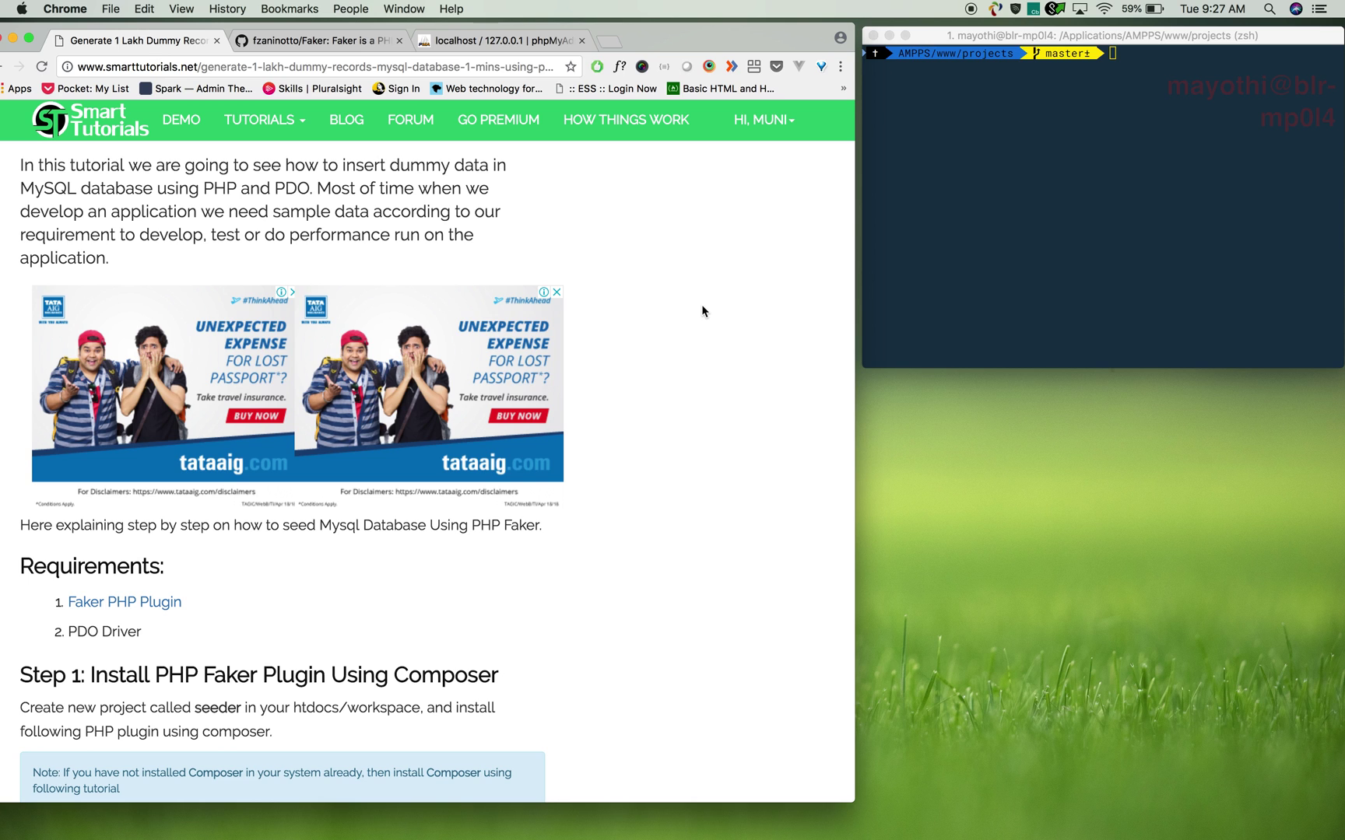
pyautogui.scroll(-1, 702, 310)
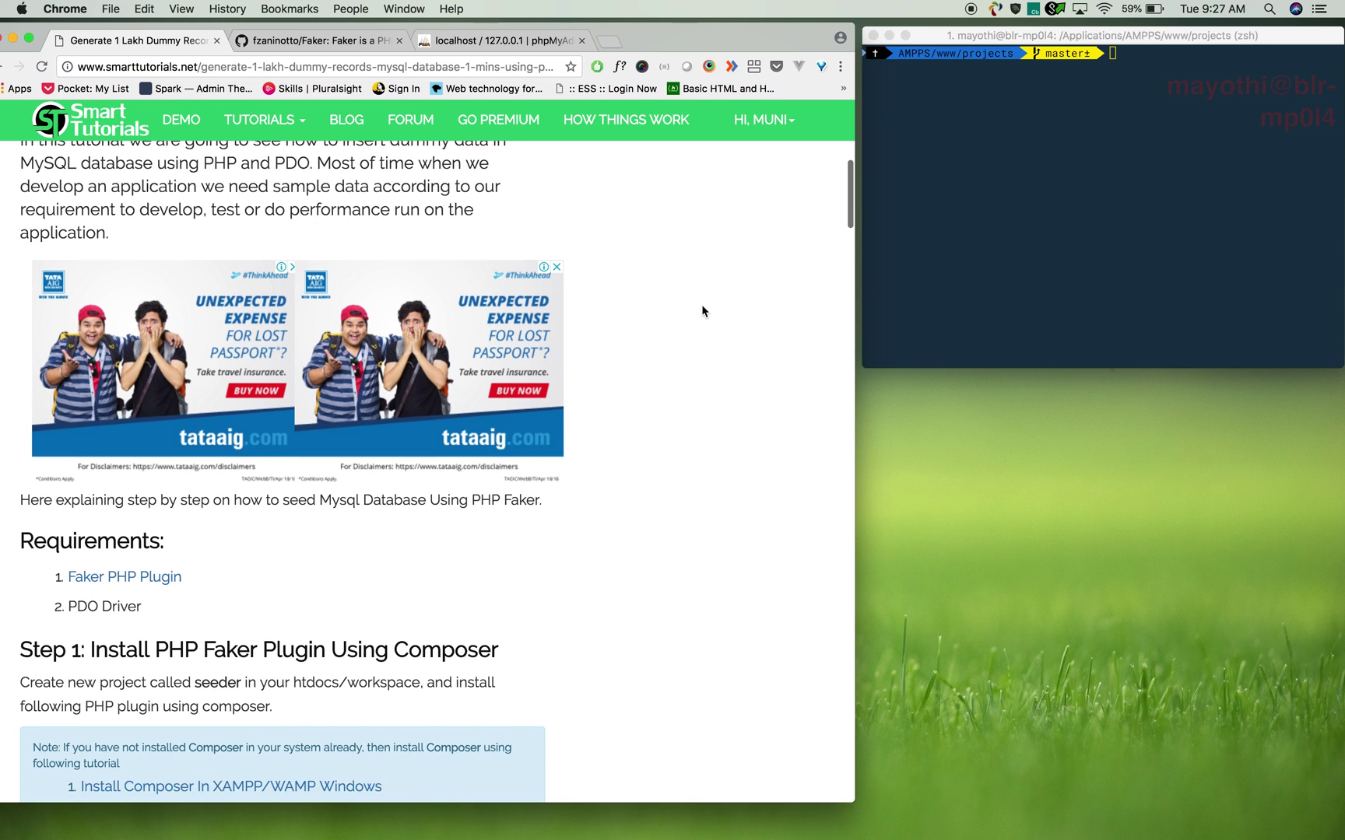
pyautogui.scroll(-1, 702, 311)
pyautogui.scroll(-1, 701, 311)
pyautogui.scroll(-1, 702, 310)
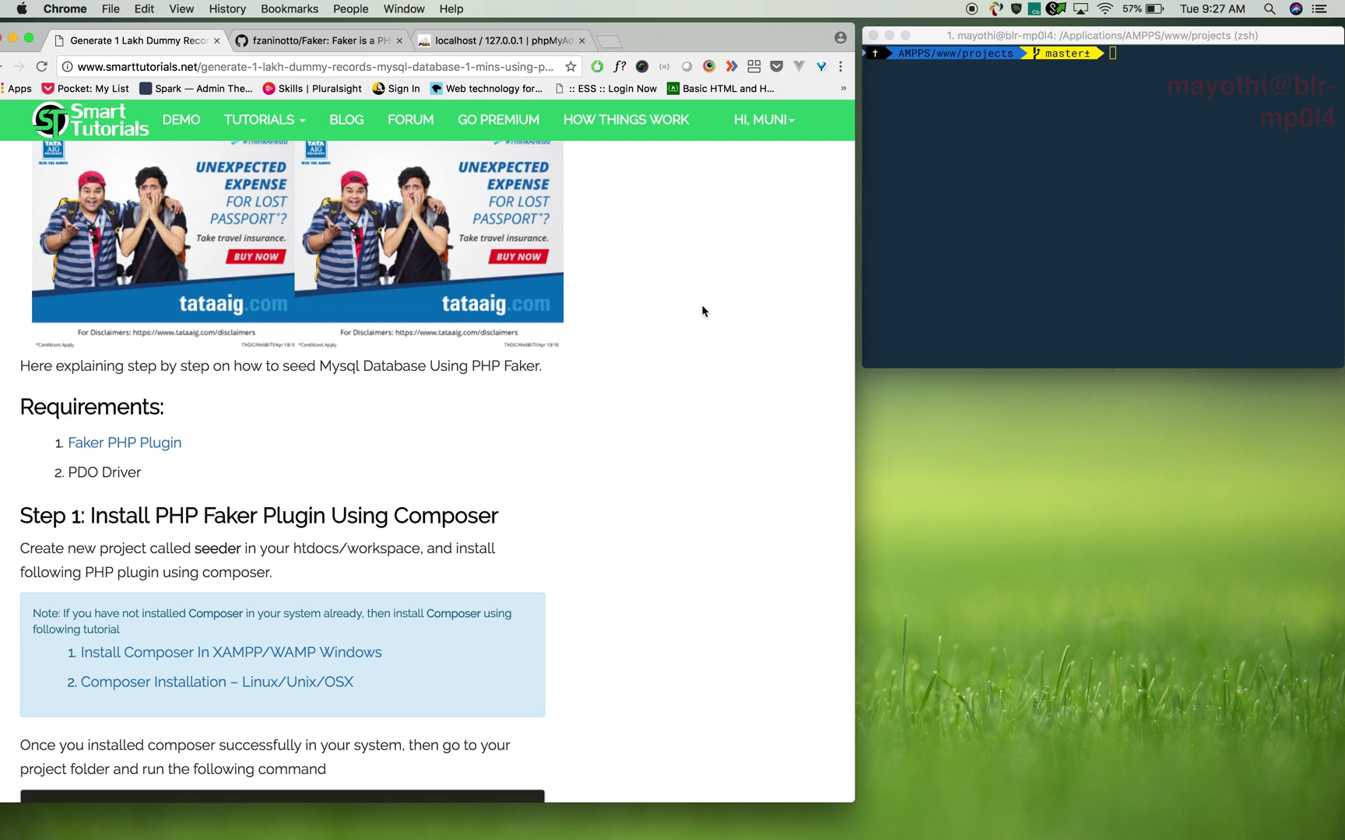
pyautogui.scroll(-1, 702, 310)
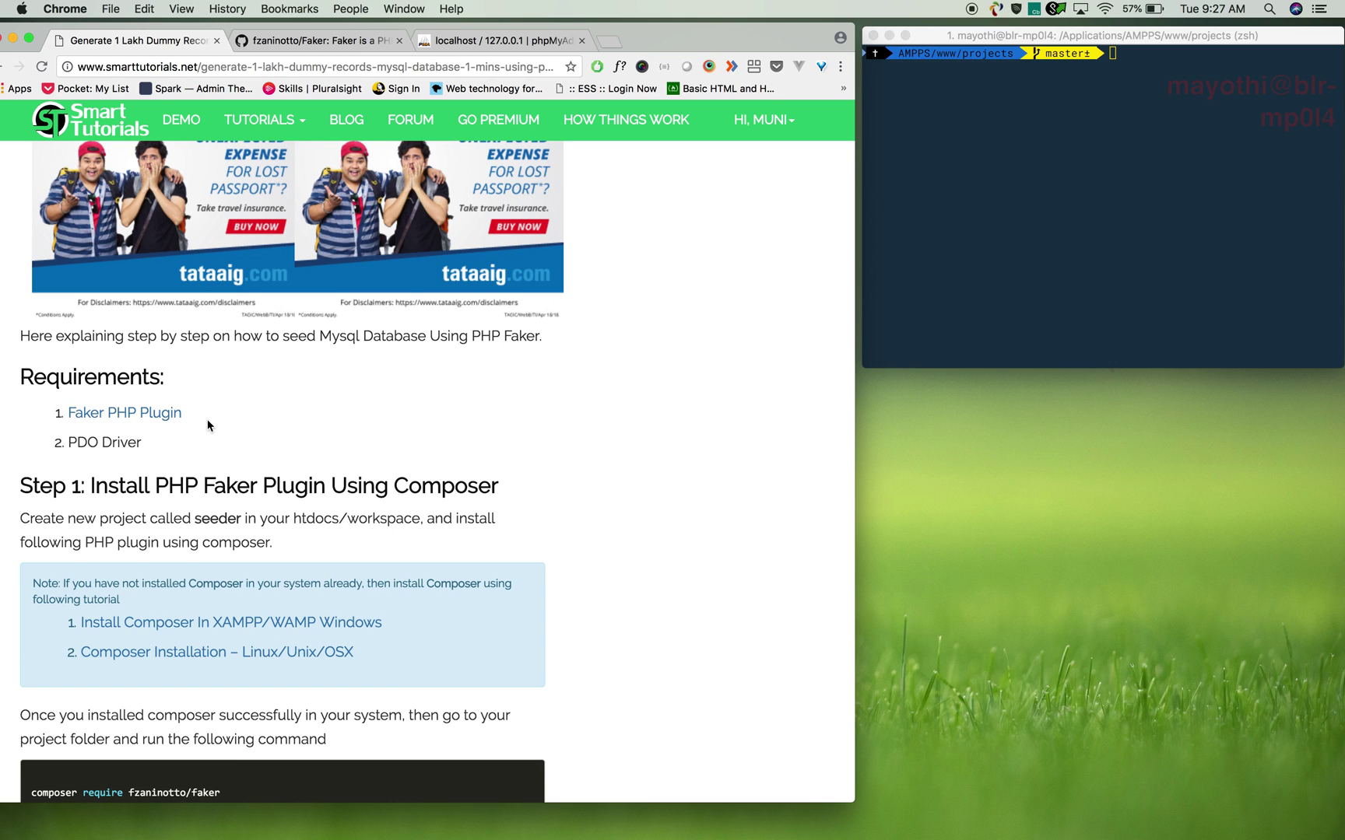
pyautogui.scroll(-1, 208, 426)
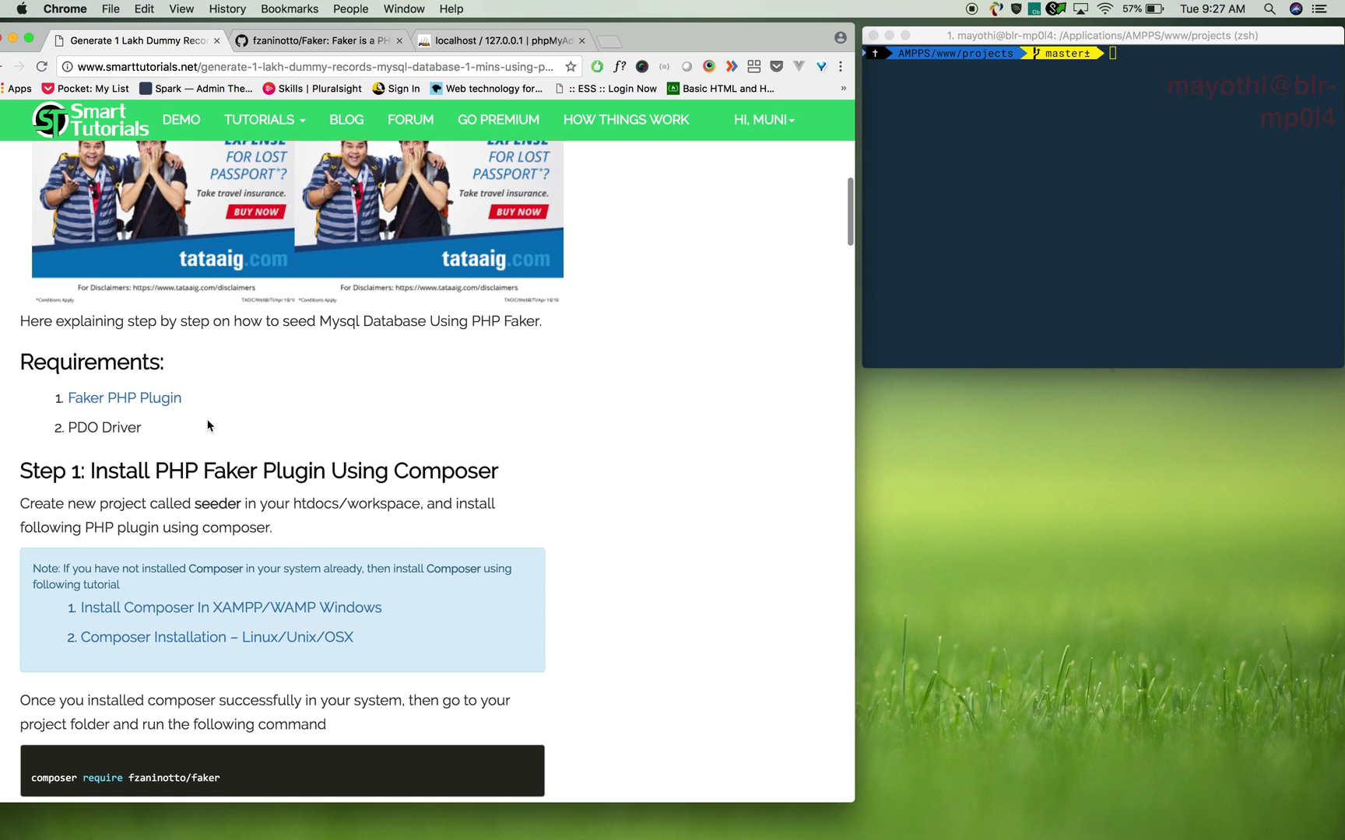
pyautogui.scroll(-3, 209, 426)
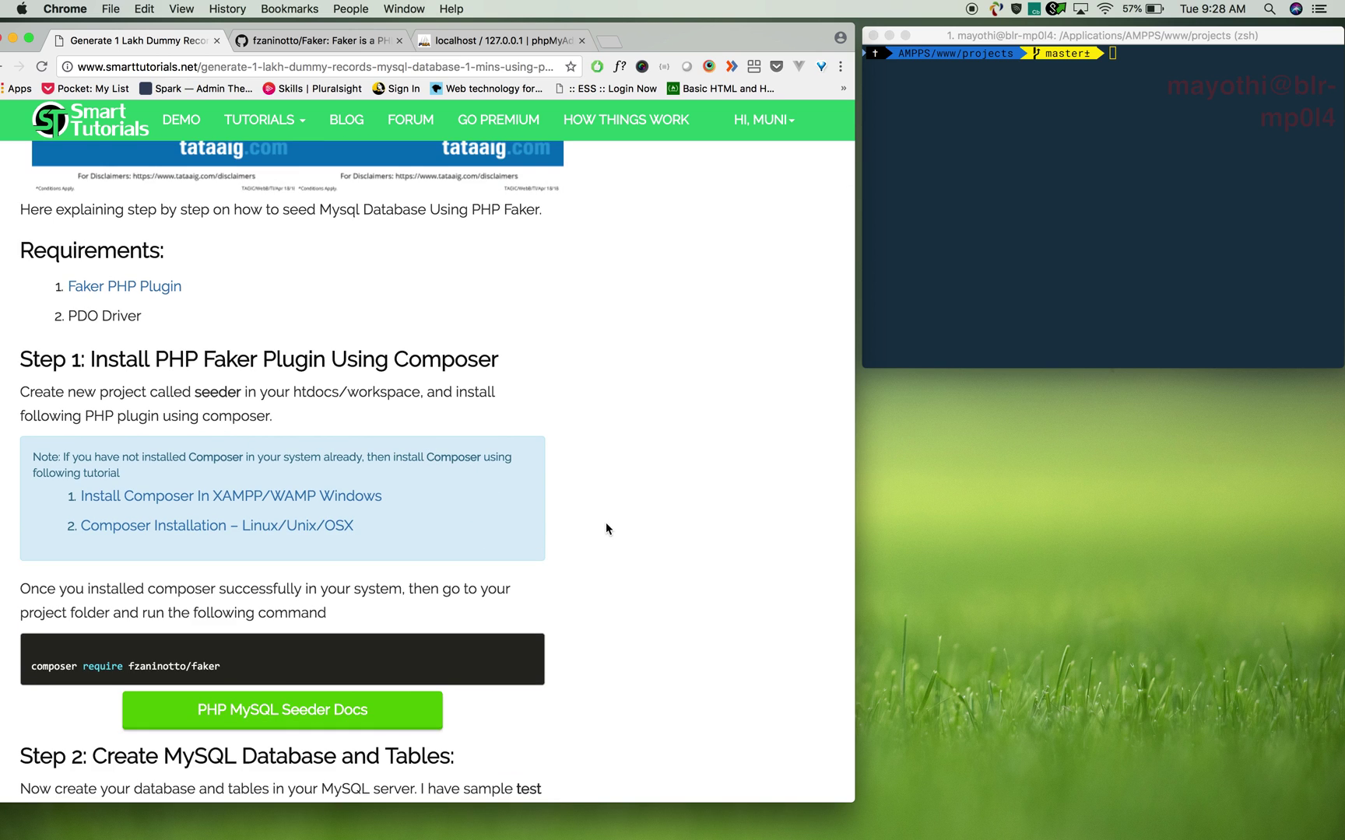
pyautogui.scroll(-1, 495, 535)
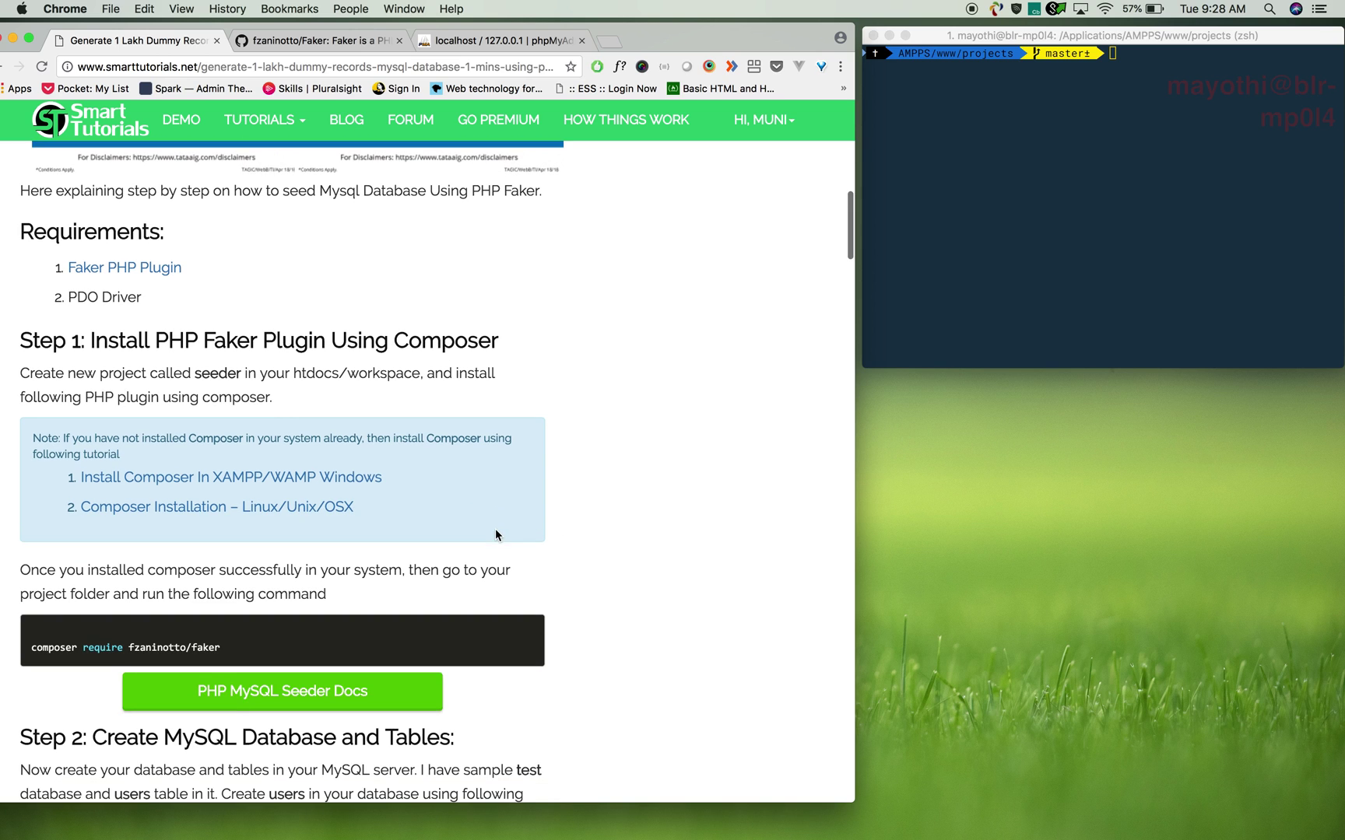
# Look over the Windows Composer install guide in a separate tab, then close it
pyautogui.keyDown('super'); pyautogui.click(219, 486); pyautogui.keyUp('super')
pyautogui.click(304, 40)
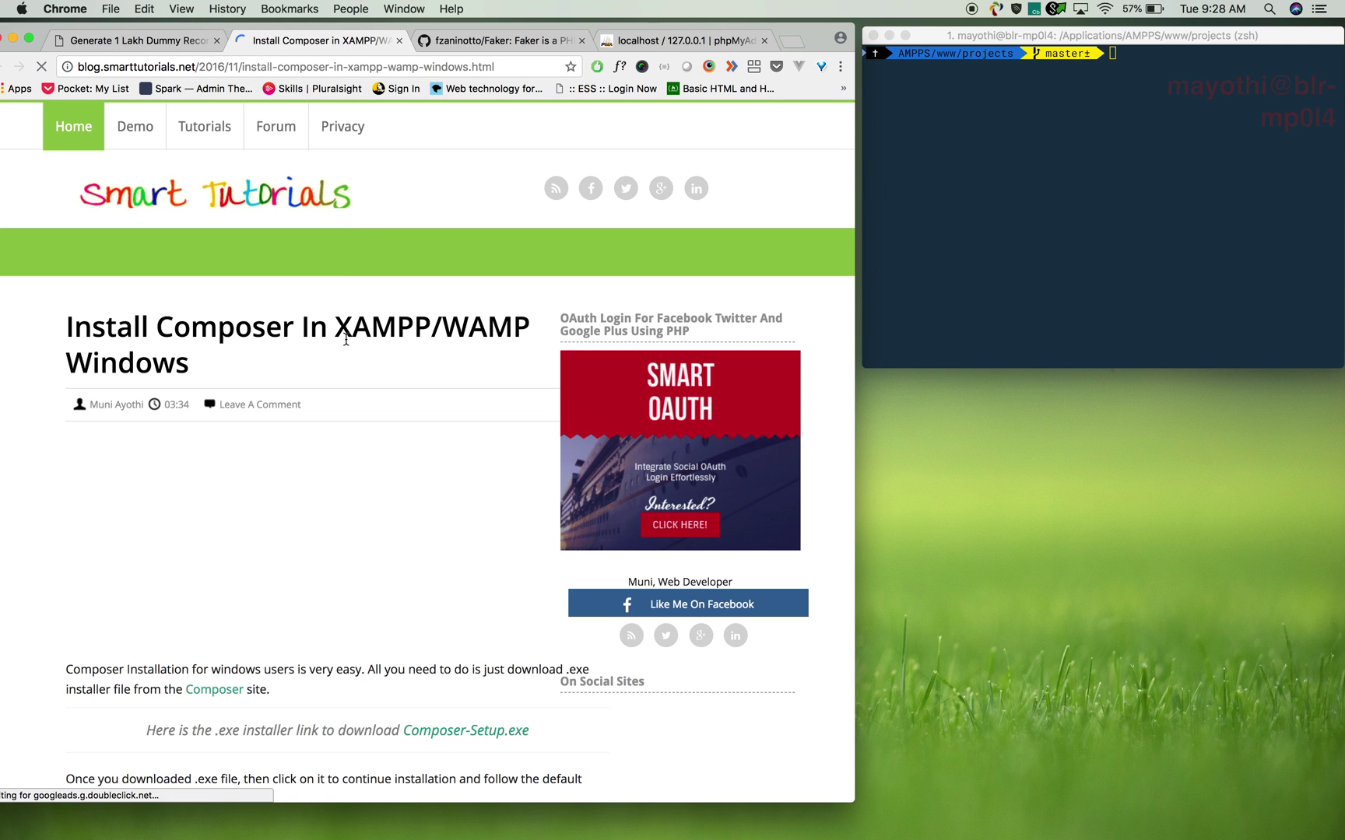
pyautogui.scroll(-5, 316, 379)
pyautogui.scroll(-2, 268, 413)
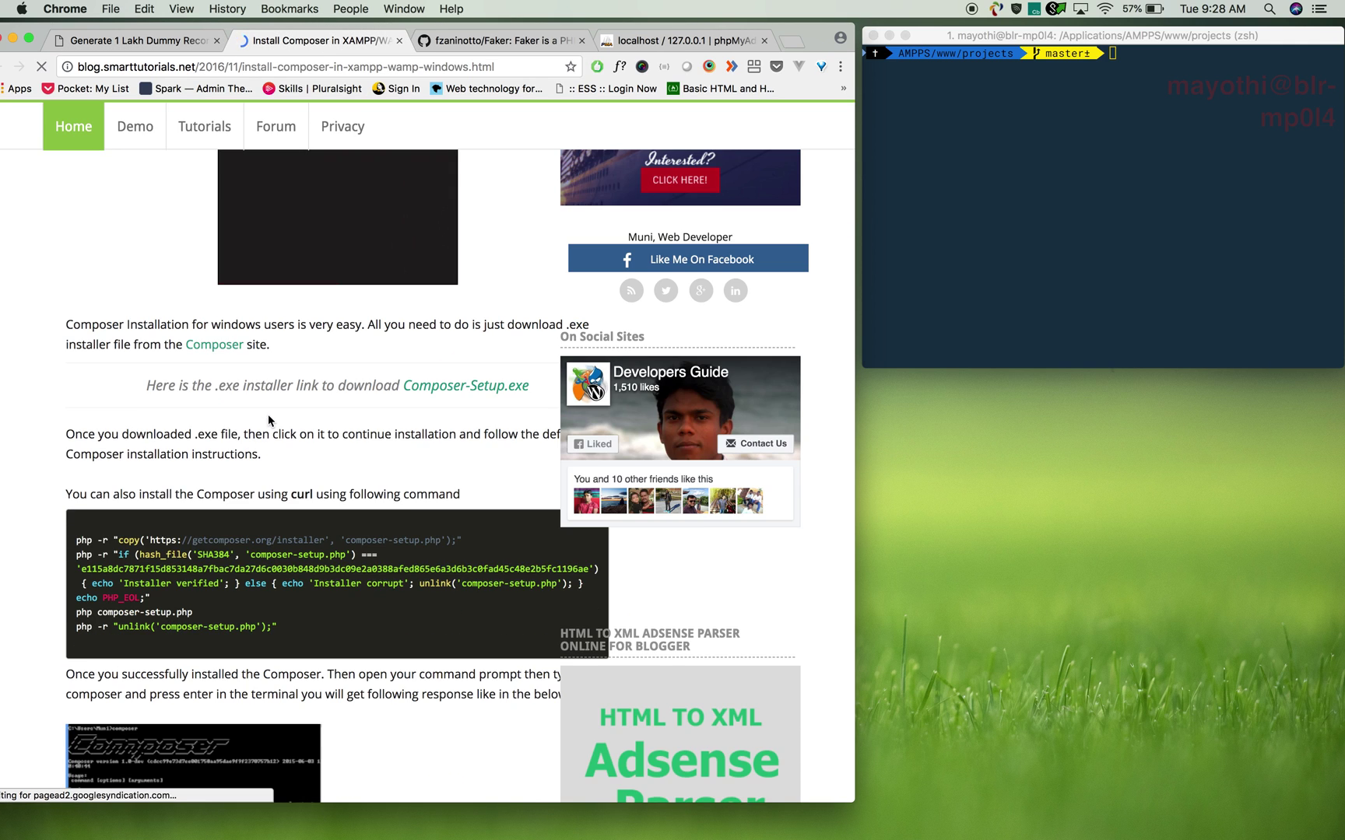
pyautogui.scroll(-2, 268, 420)
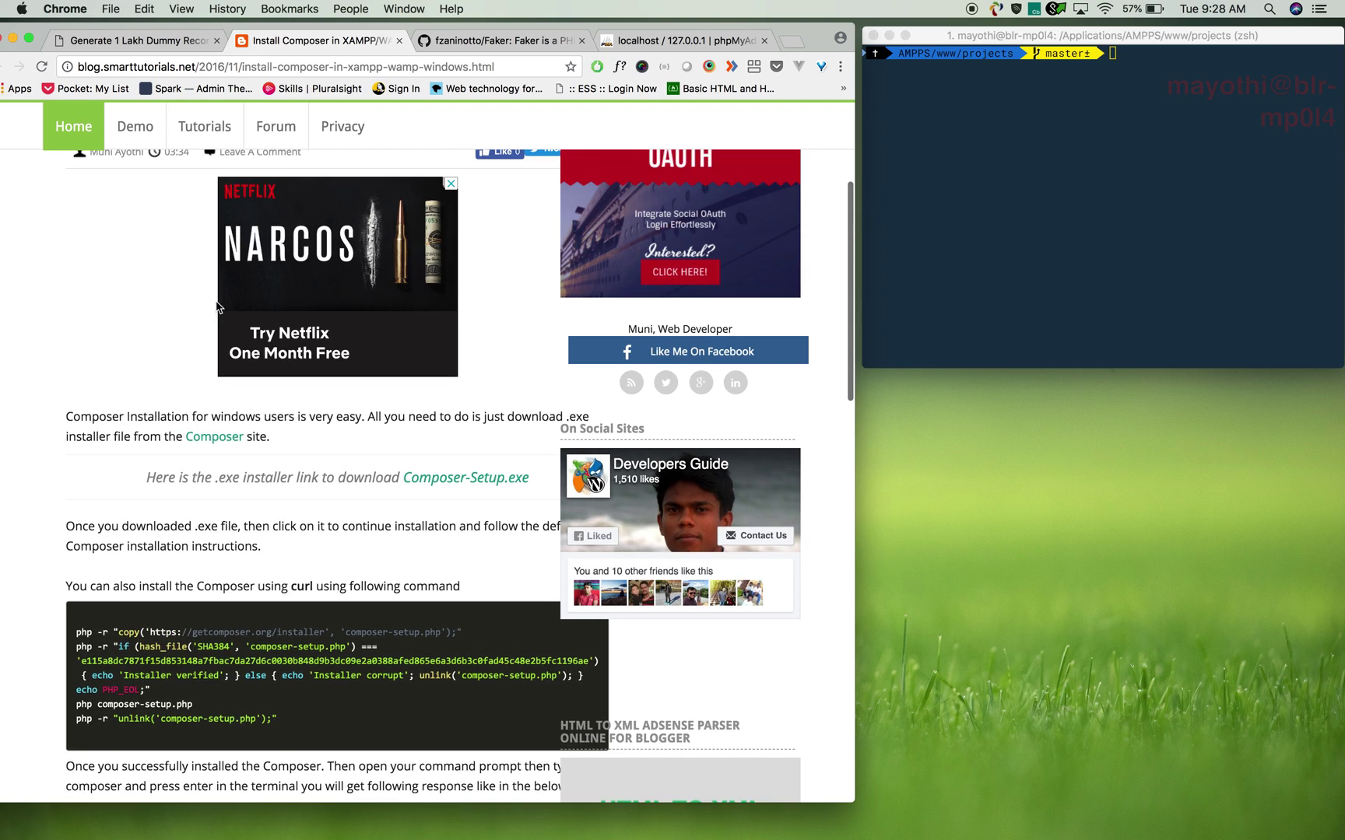
pyautogui.scroll(2, 217, 304)
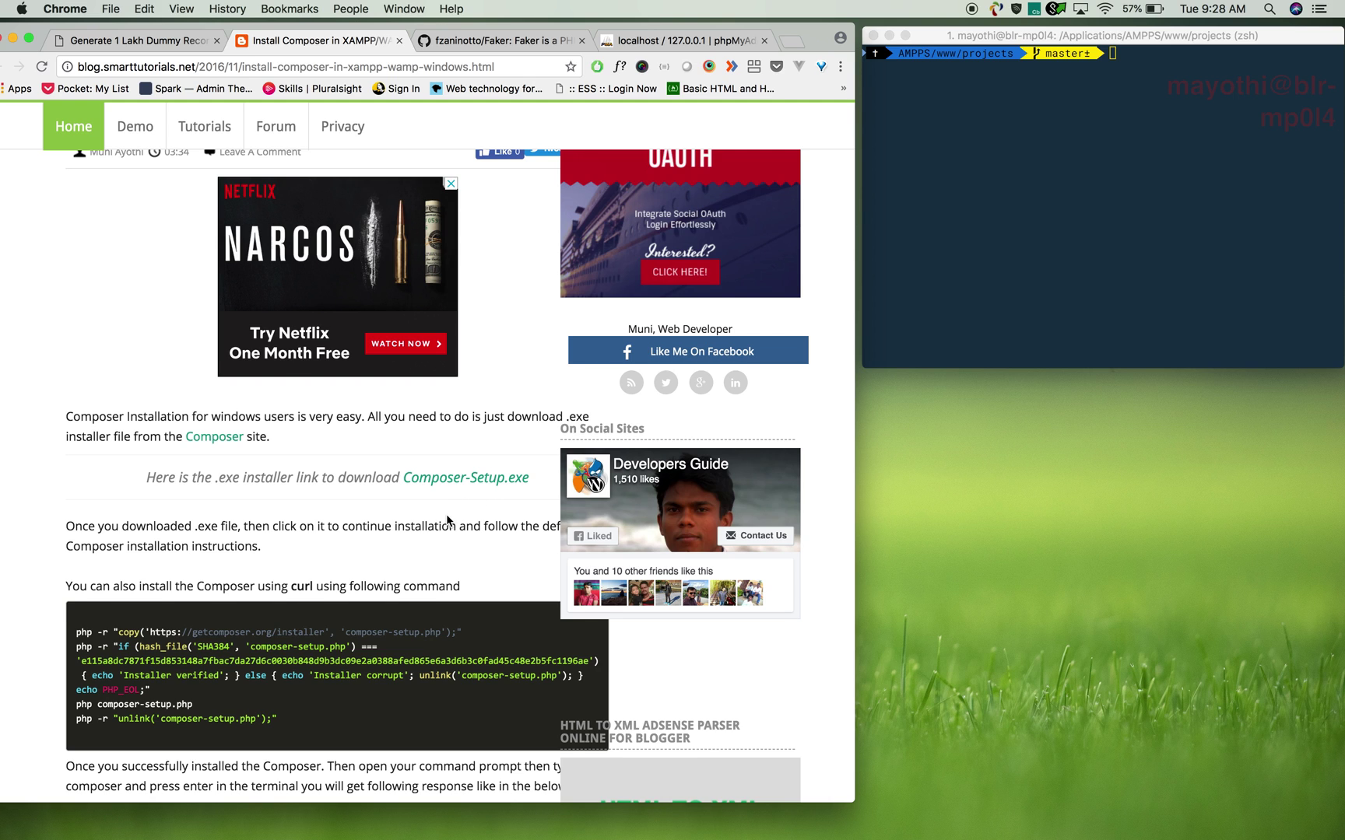
pyautogui.scroll(-2, 442, 521)
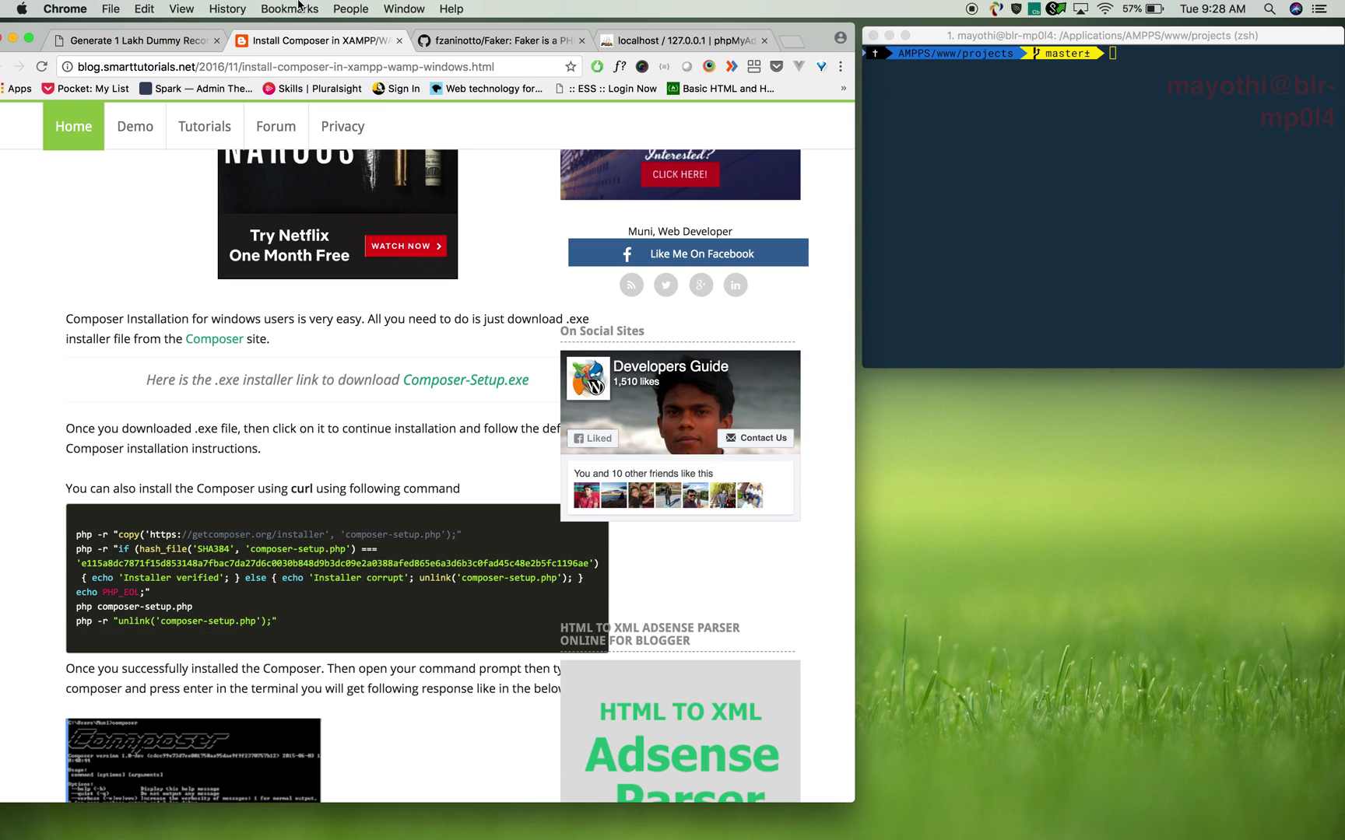
pyautogui.click(398, 39)
pyautogui.scroll(-1, 202, 390)
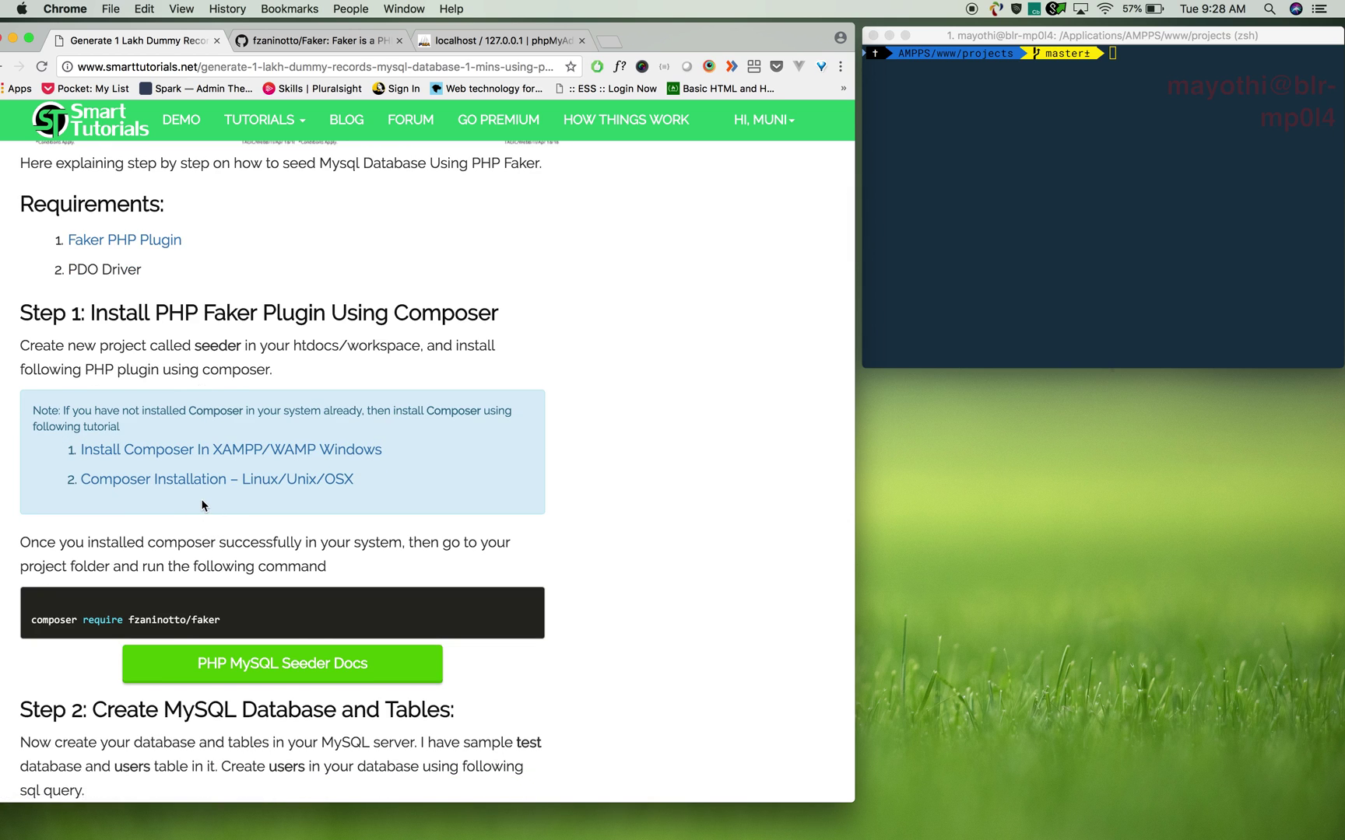
pyautogui.scroll(-2, 201, 502)
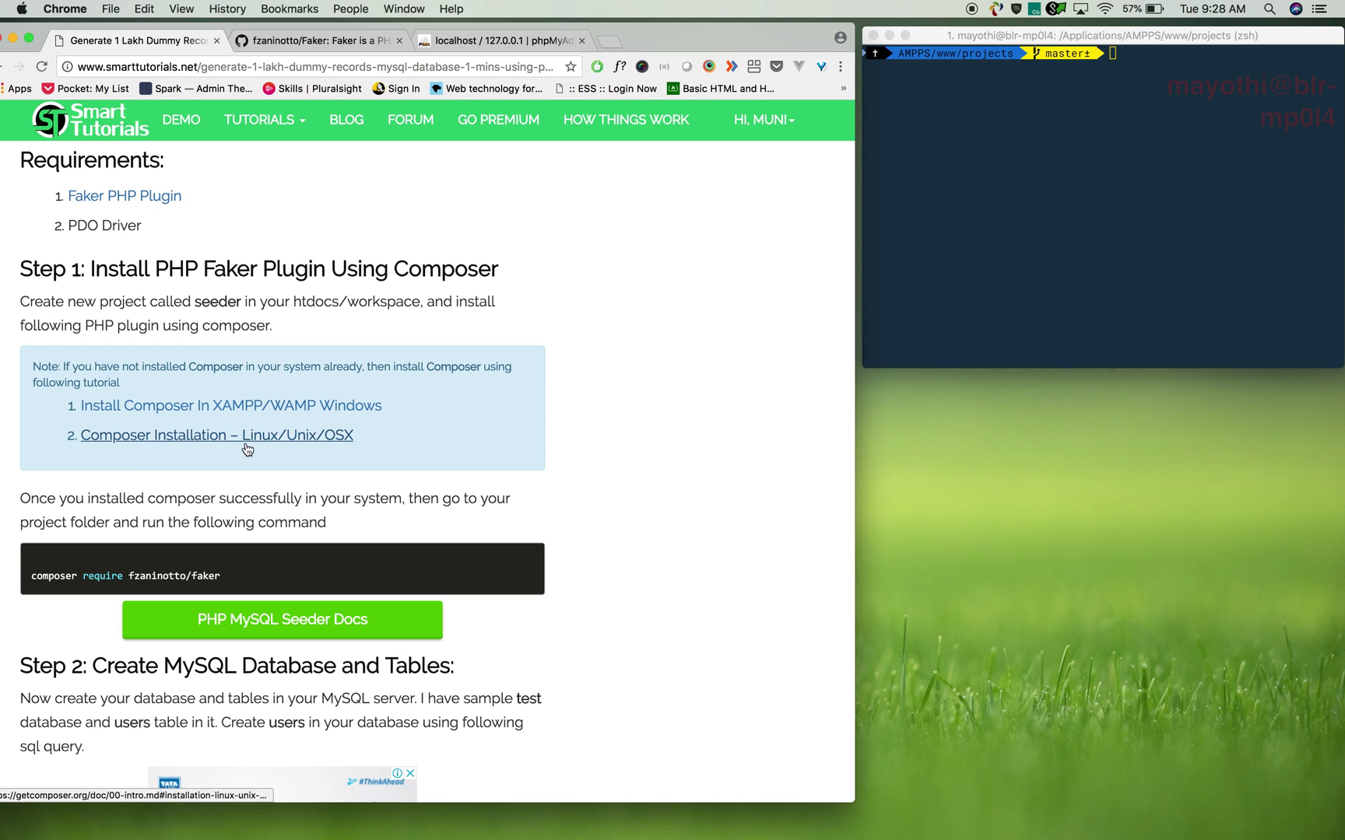
# Create the seeder folder, then centre, widen and enlarge the text of the terminal window
pyautogui.click(1088, 230)
pyautogui.write('mkdir ')
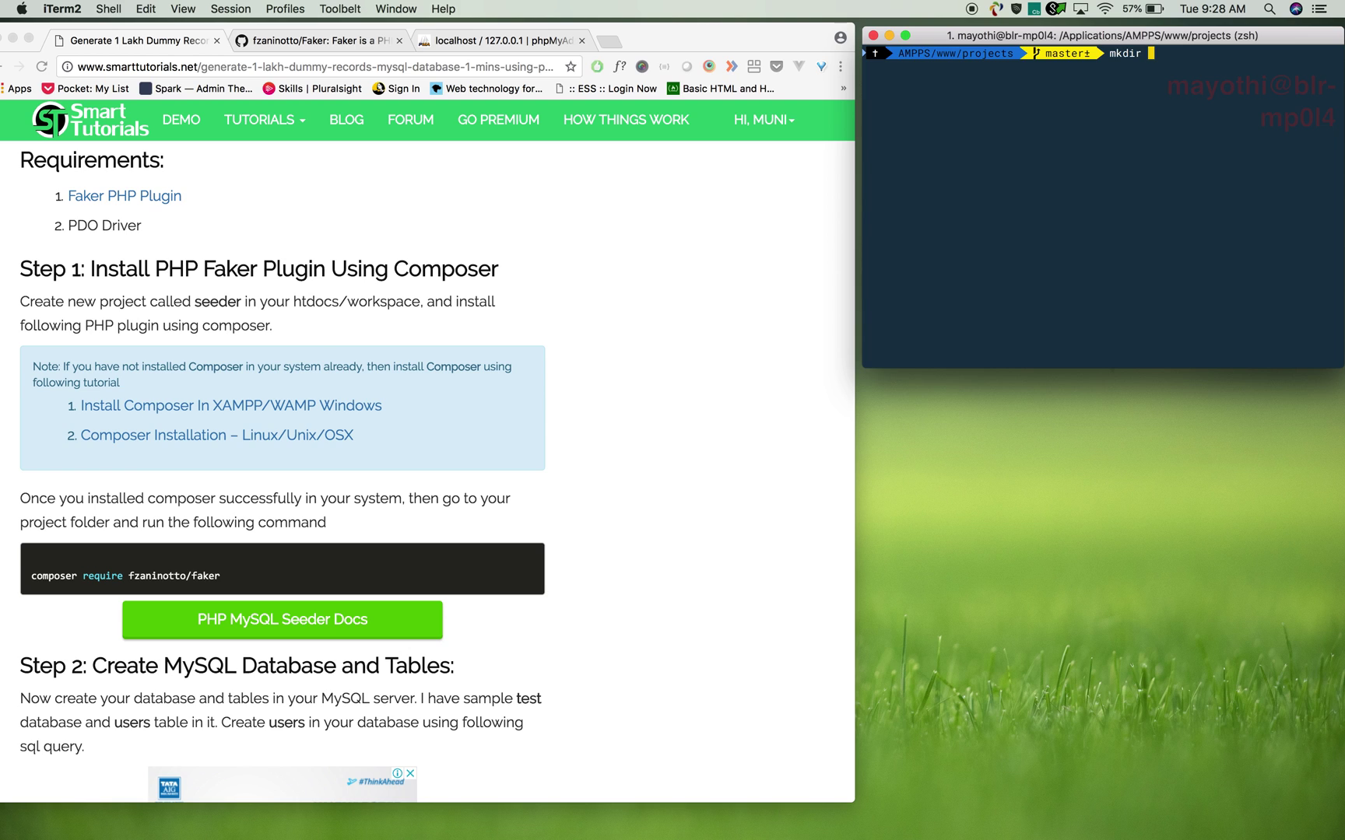
pyautogui.write('seeder')
pyautogui.press('Return')
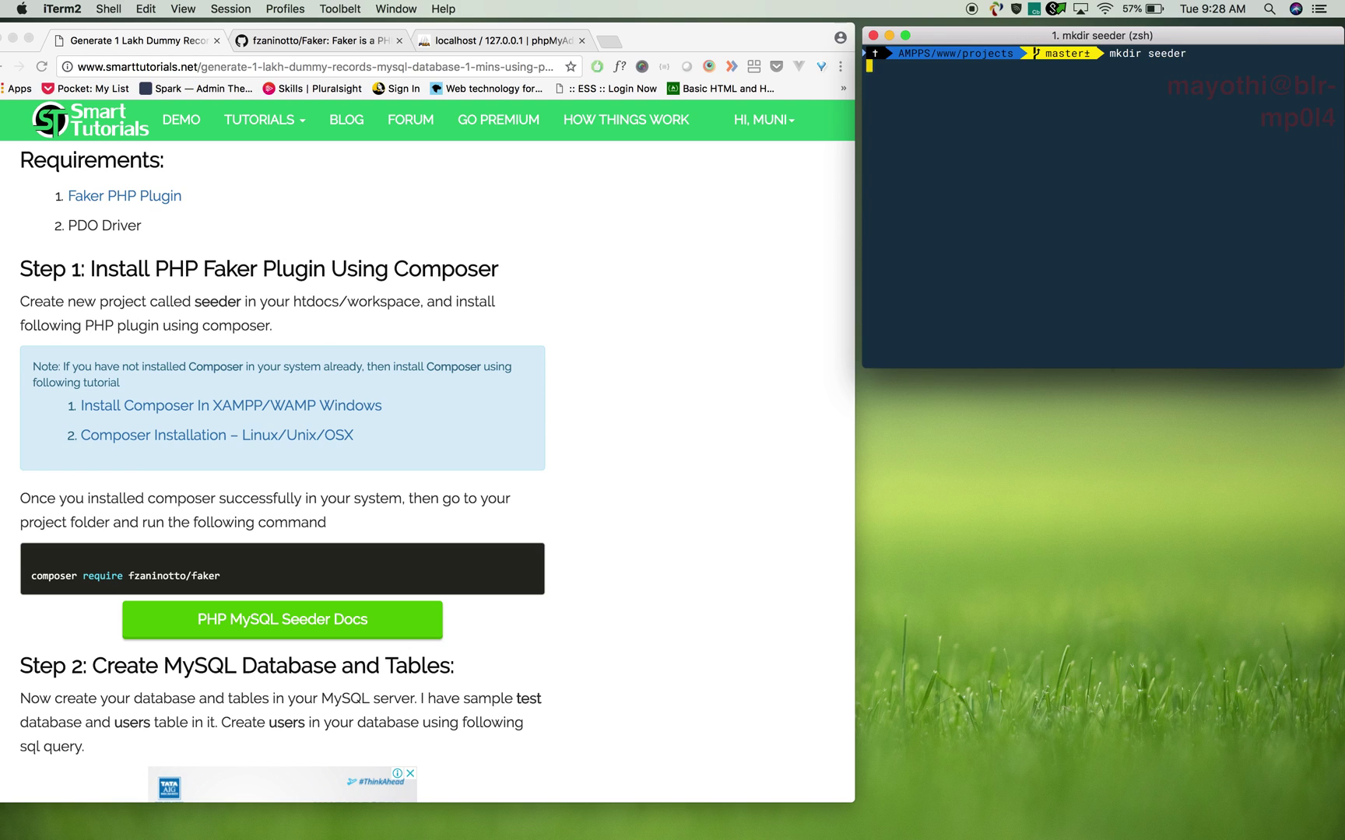
pyautogui.write('cd s')
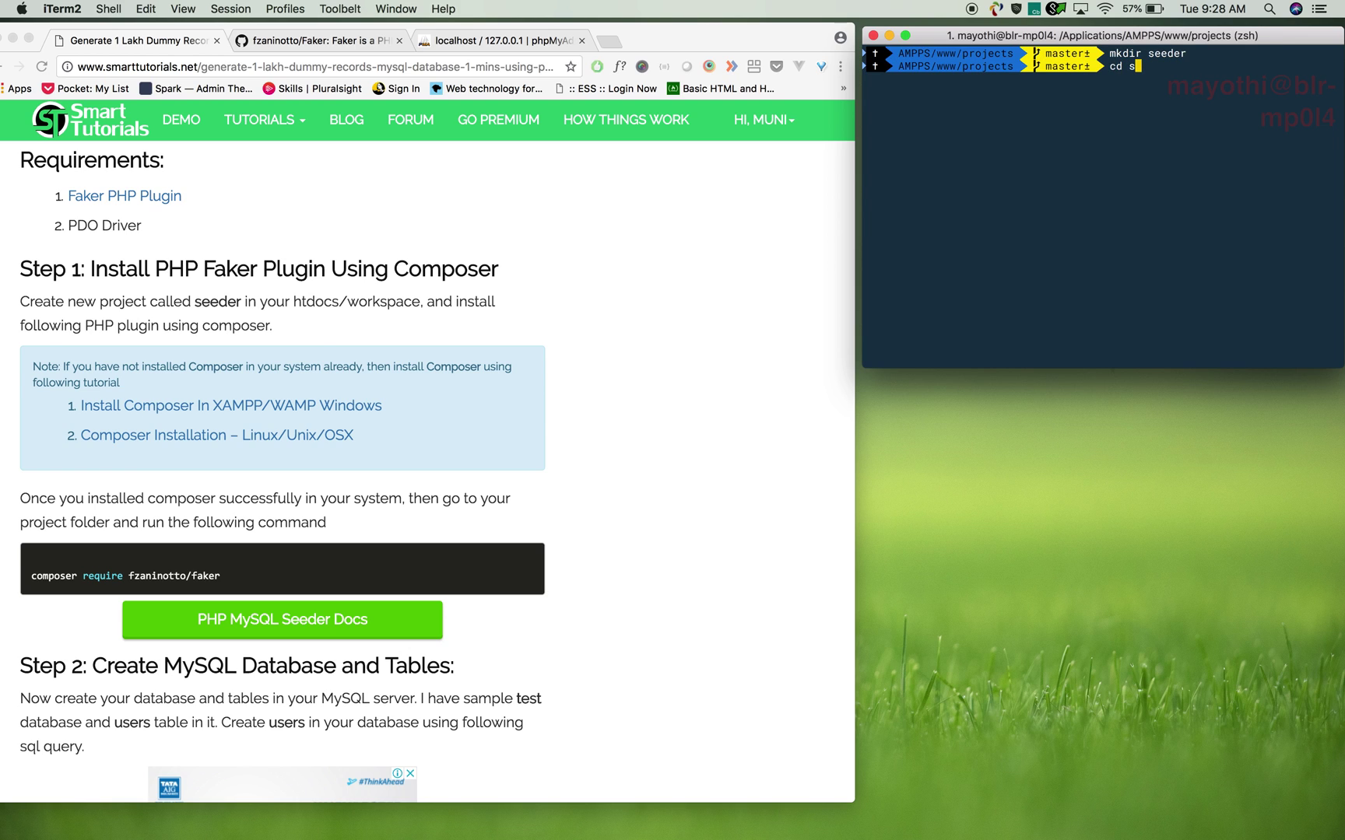
pyautogui.moveTo(1103, 35); pyautogui.dragTo(725, 64)
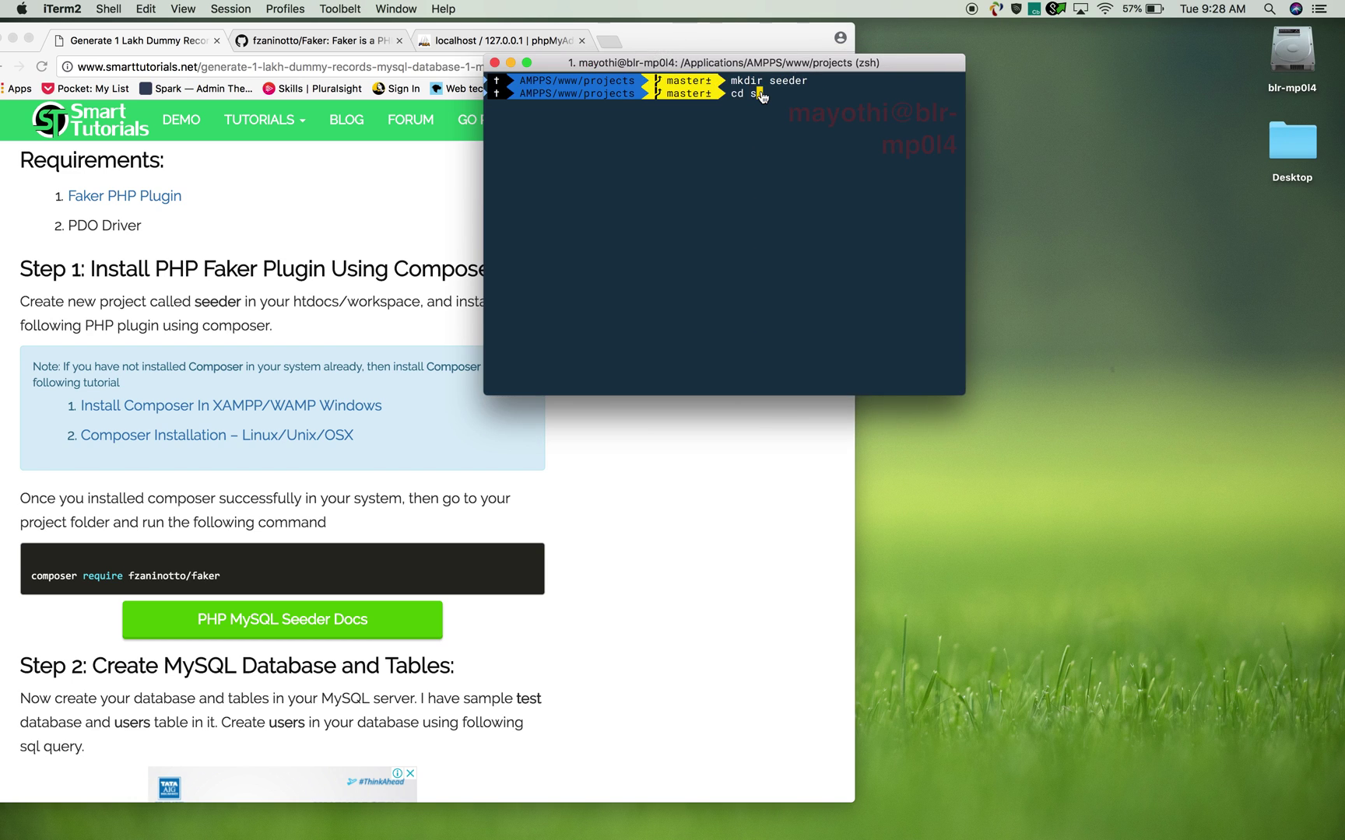
pyautogui.press('super+equal')
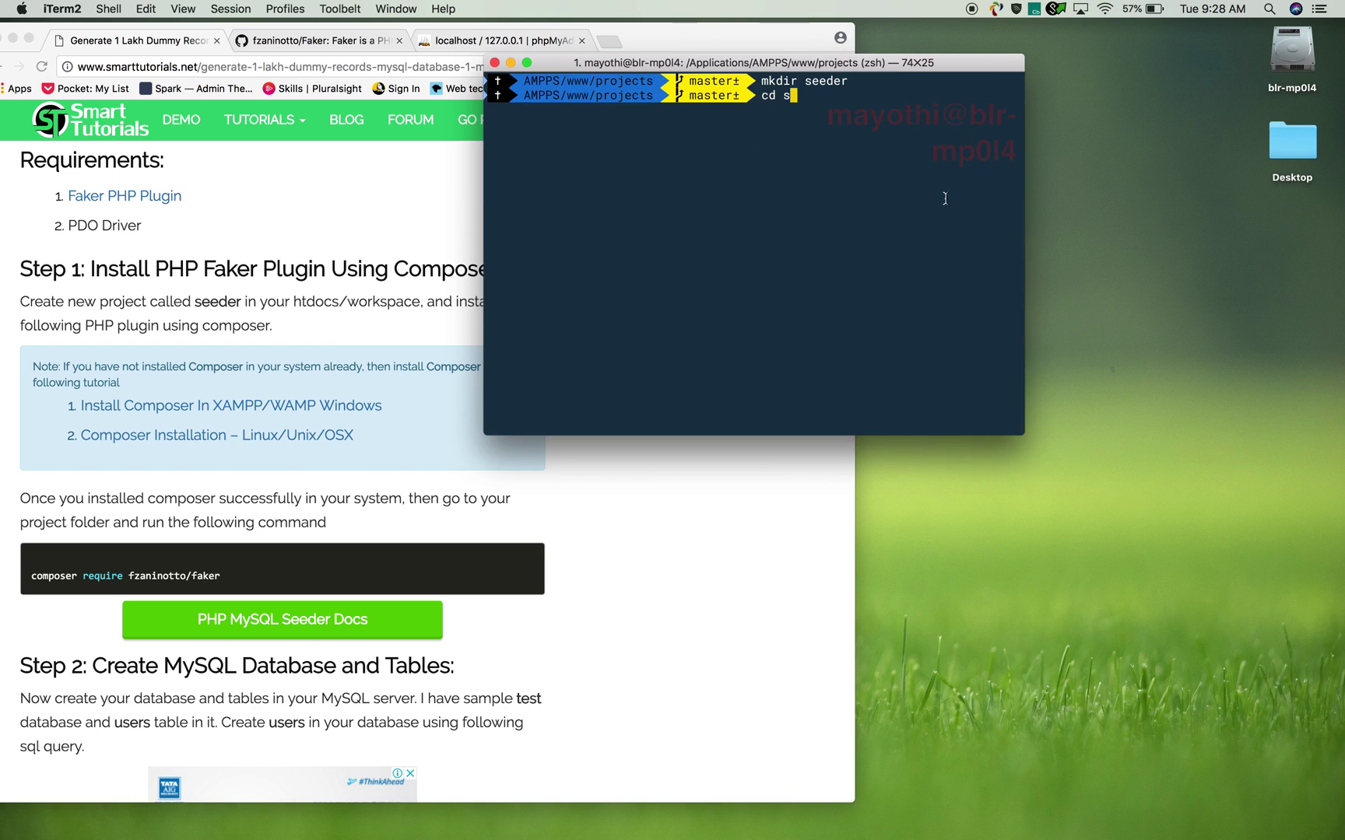
pyautogui.moveTo(1027, 193); pyautogui.dragTo(1148, 198)
pyautogui.write('e')
# Enter the seeder folder with cd and open it in VS Code with 'code .'
pyautogui.press('Tab')
pyautogui.write('e')
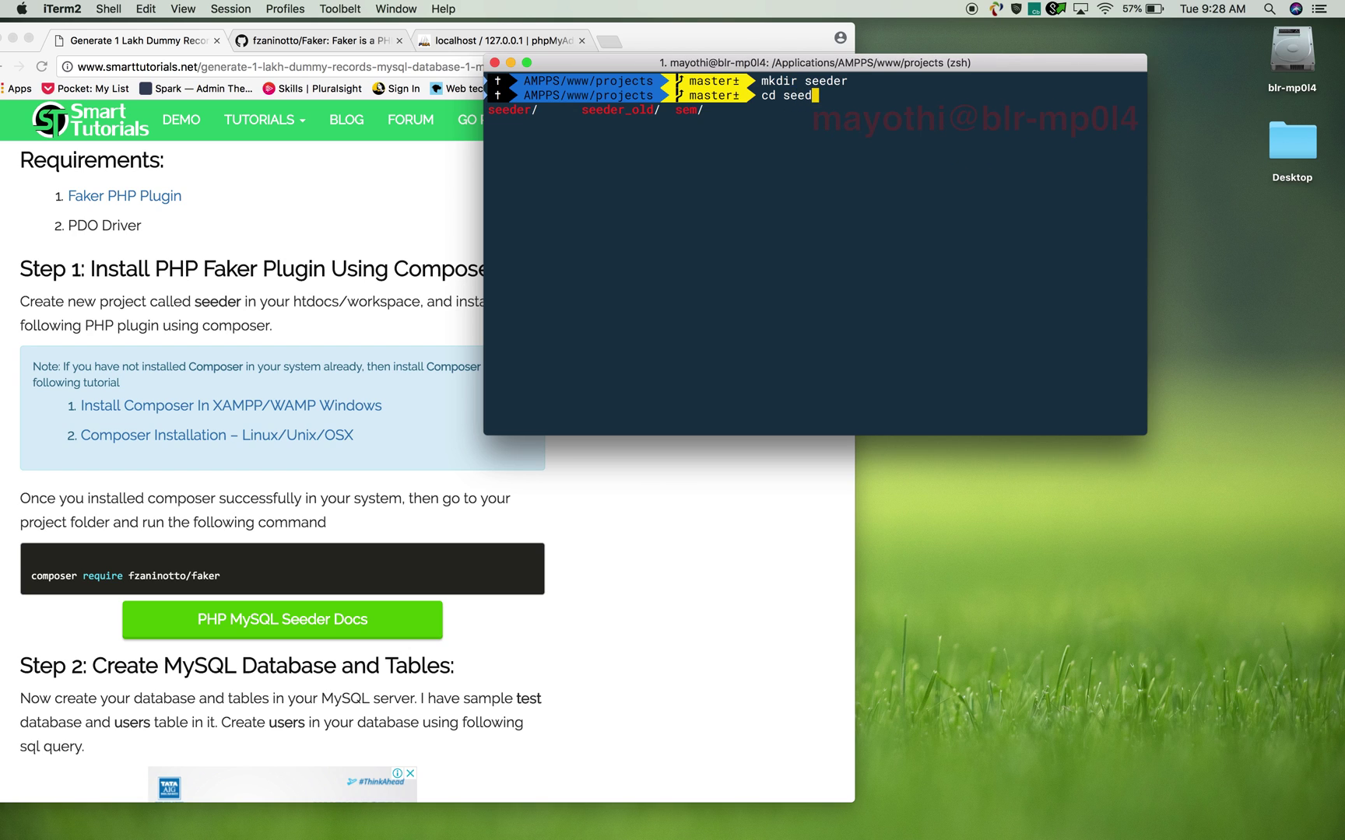
pyautogui.write('der')
pyautogui.press('Return')
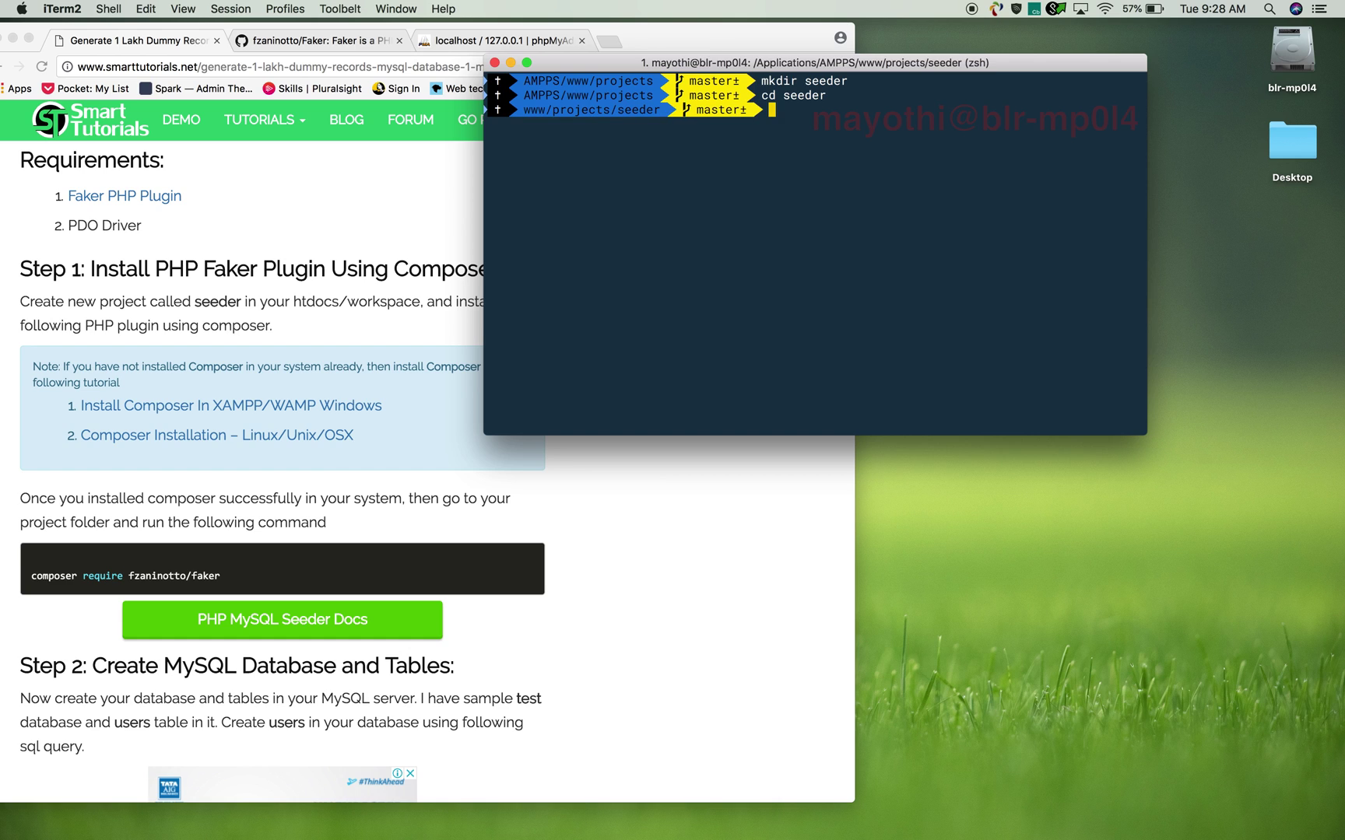
pyautogui.write('code .')
pyautogui.press('Return')
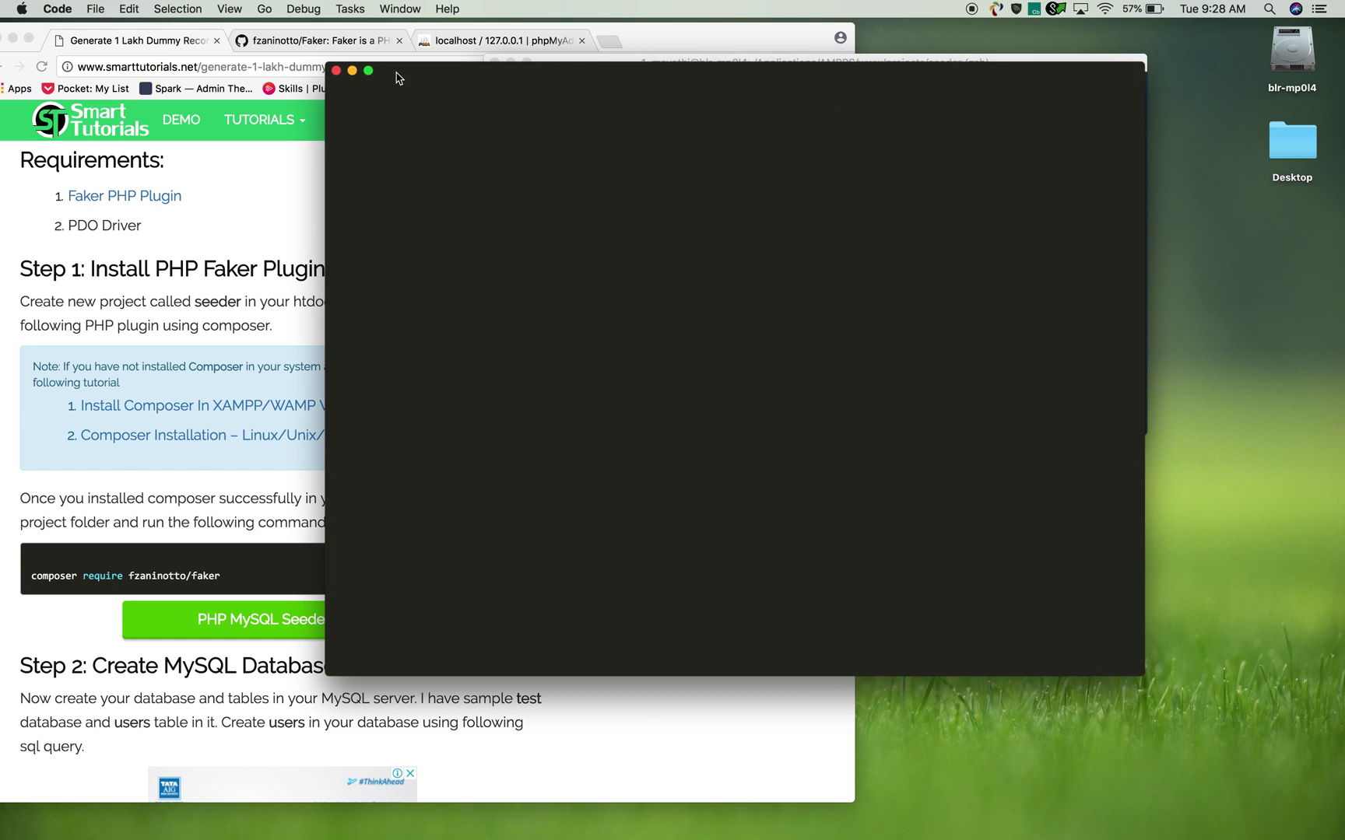
# Run 'touch index.php' in the seeder folder, then return to the tutorial page
pyautogui.moveTo(451, 72); pyautogui.dragTo(474, 189)
pyautogui.click(805, 143)
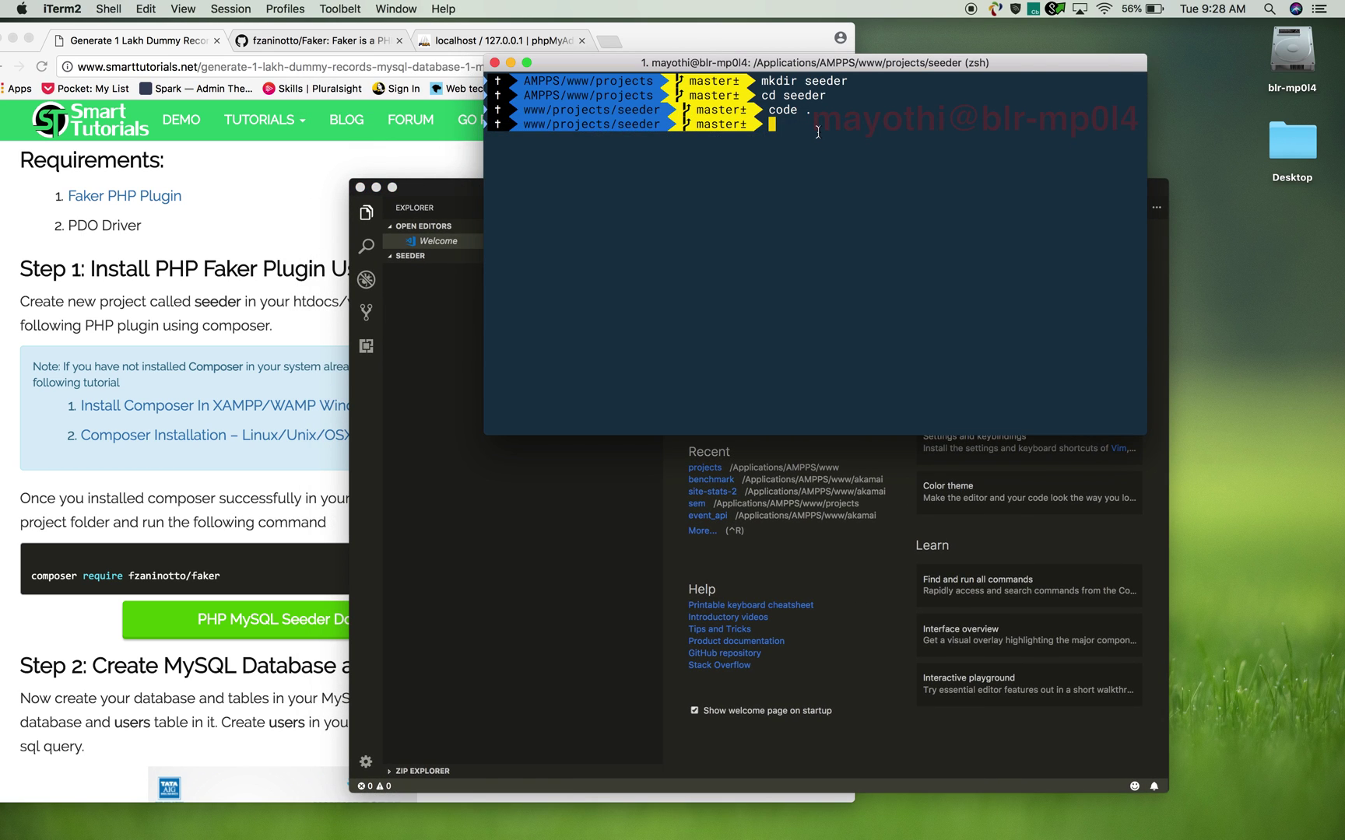
pyautogui.write('touch ')
pyautogui.write('index.')
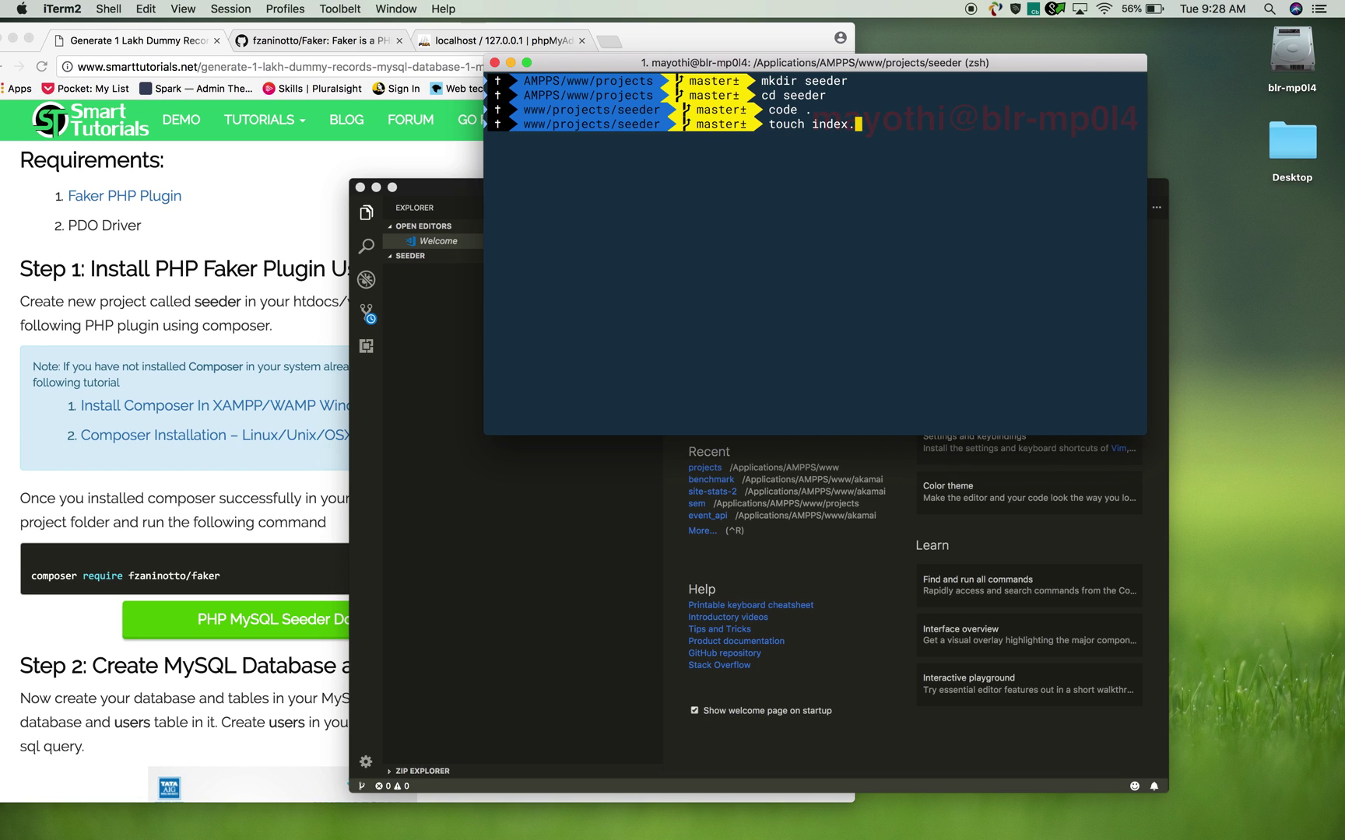
pyautogui.write('ph')
pyautogui.write('p')
pyautogui.press('Return')
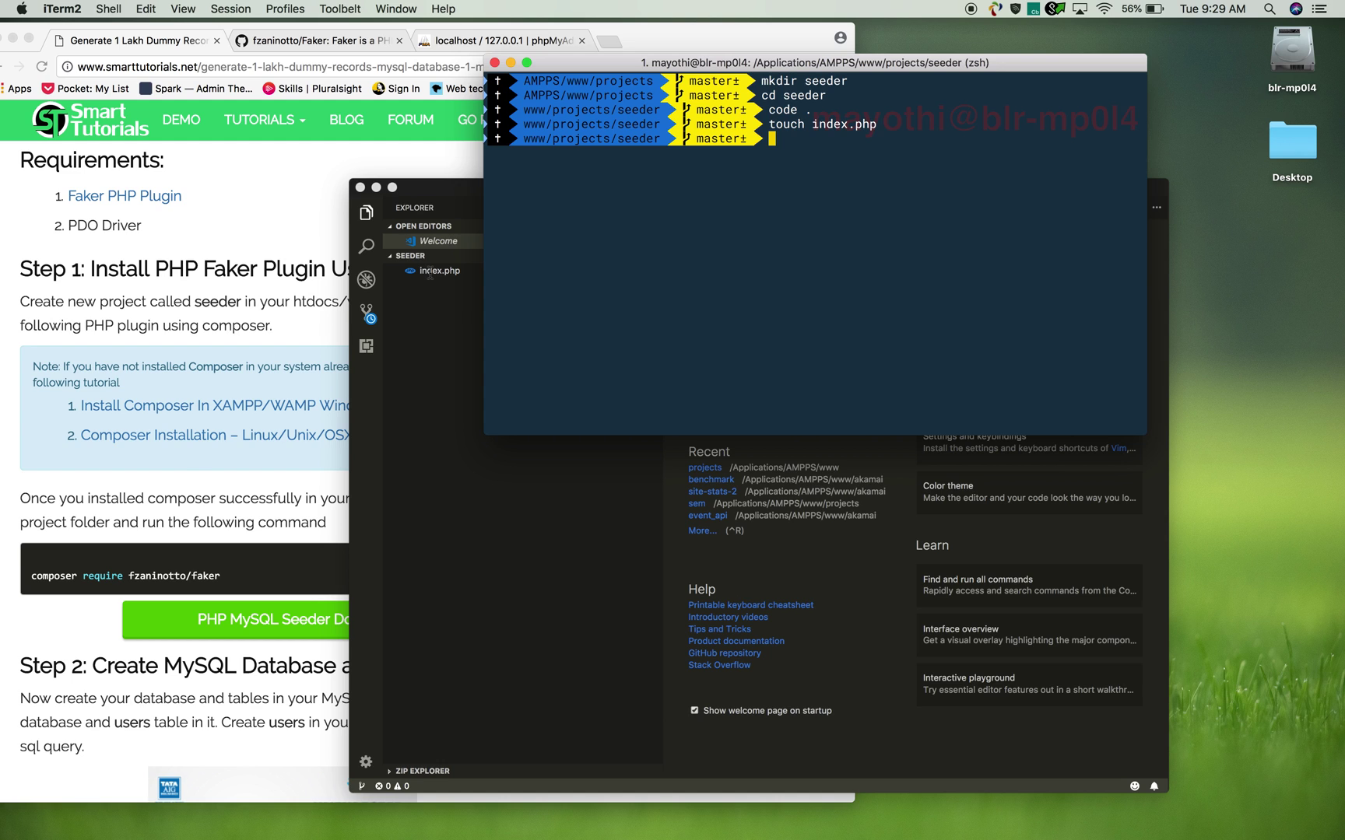
pyautogui.click(179, 481)
pyautogui.scroll(-2, 178, 481)
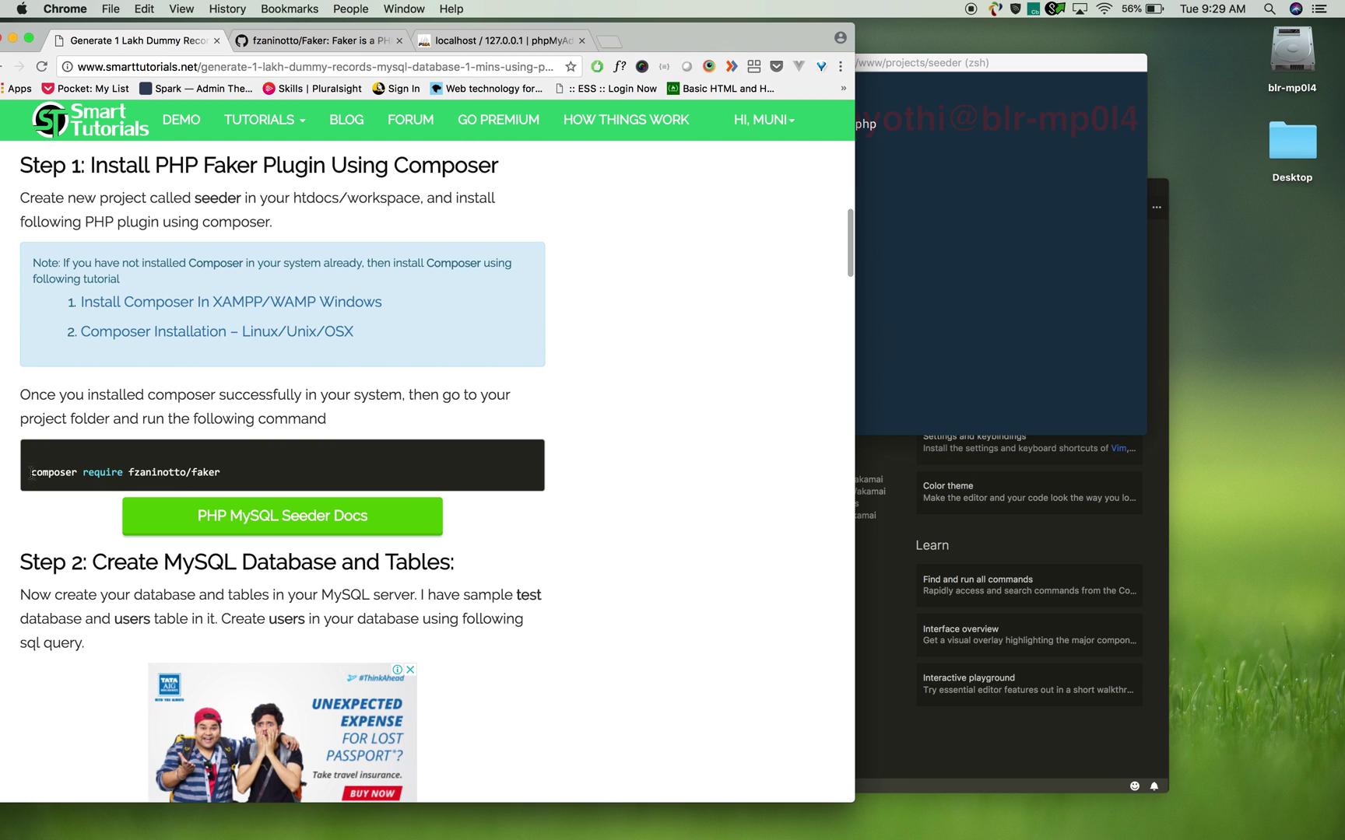
# Run composer to confirm version 1.6.2, then copy the tutorial's Faker composer require command
pyautogui.click(1029, 206)
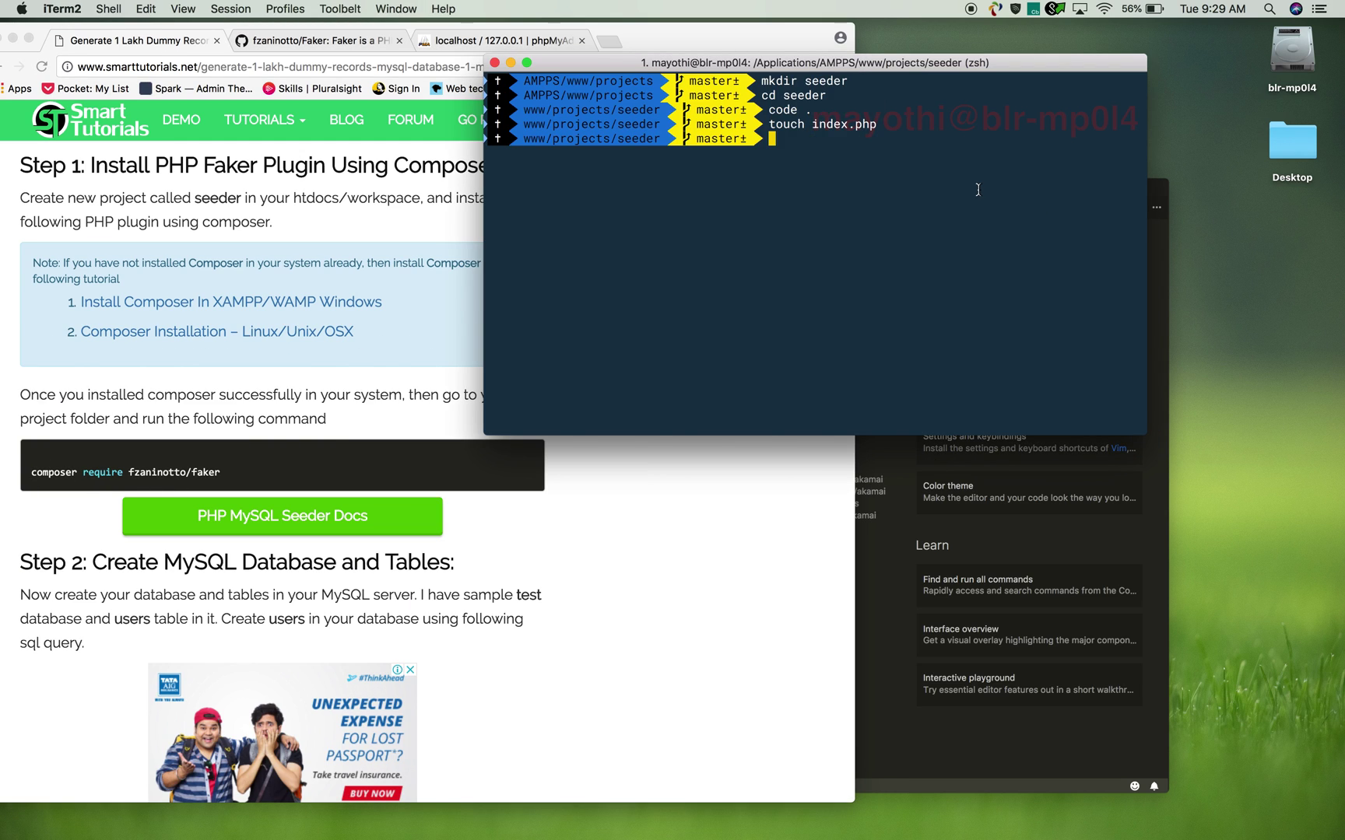
pyautogui.write('composer')
pyautogui.press('Return')
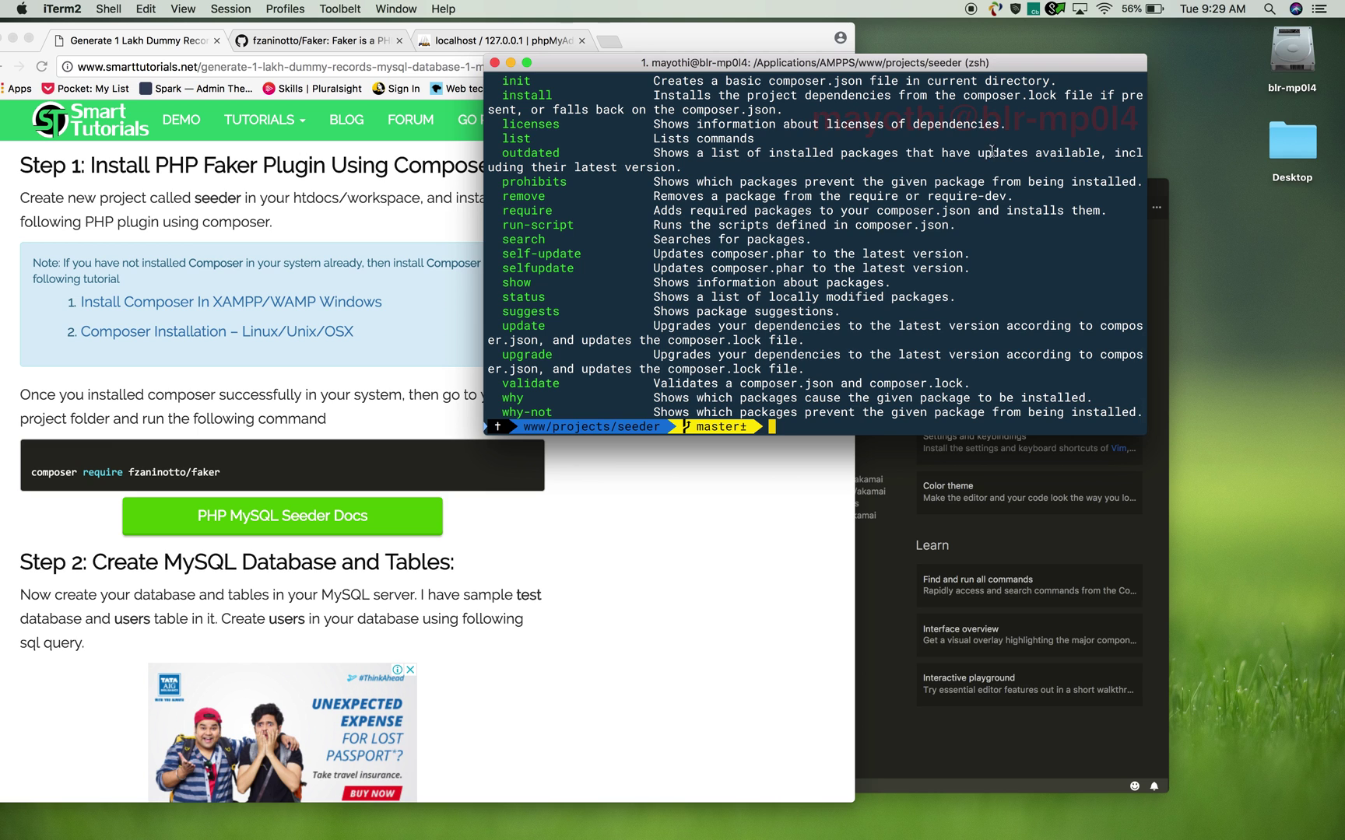
pyautogui.scroll(5, 750, 173)
pyautogui.scroll(5, 752, 177)
pyautogui.scroll(5, 756, 180)
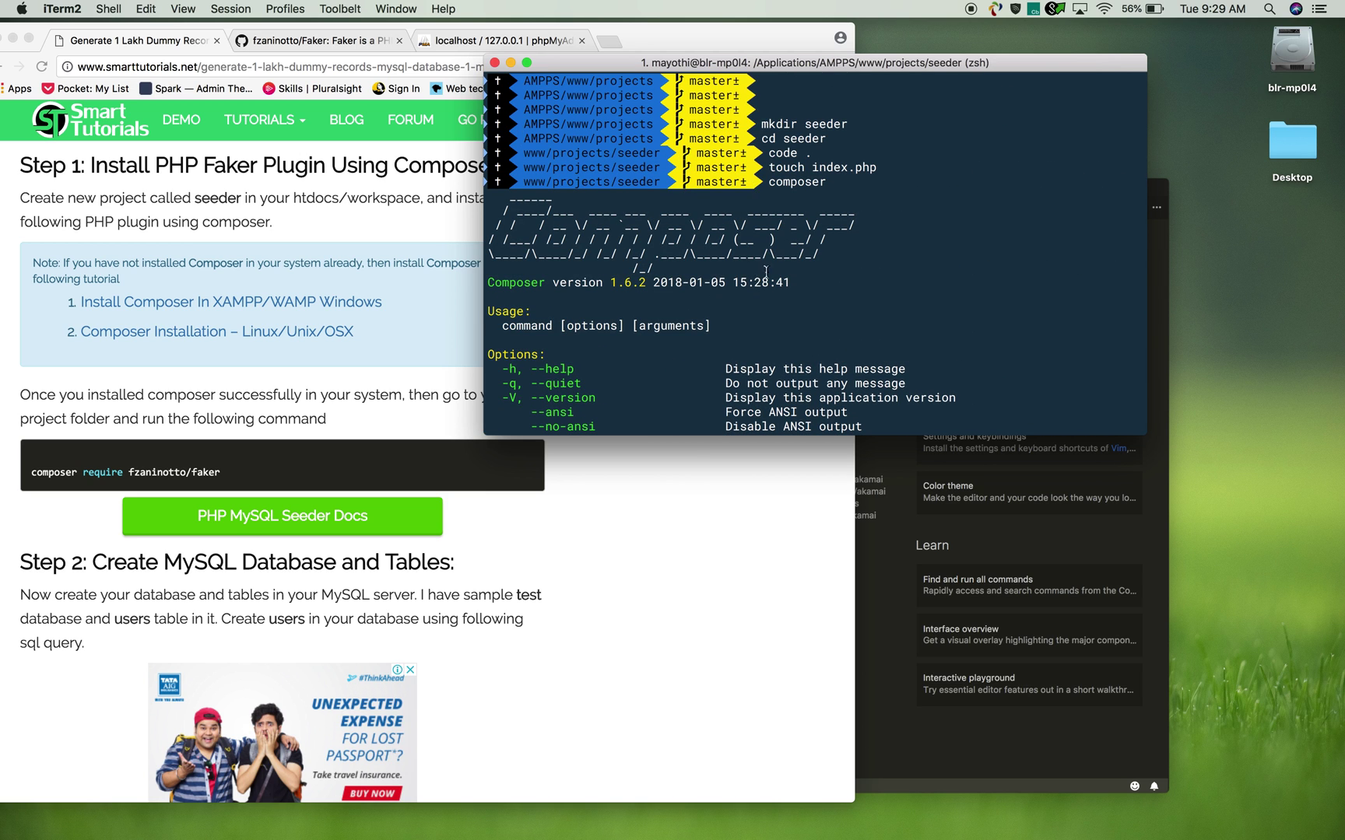
pyautogui.scroll(-5, 764, 274)
pyautogui.scroll(-5, 767, 273)
pyautogui.scroll(-5, 775, 269)
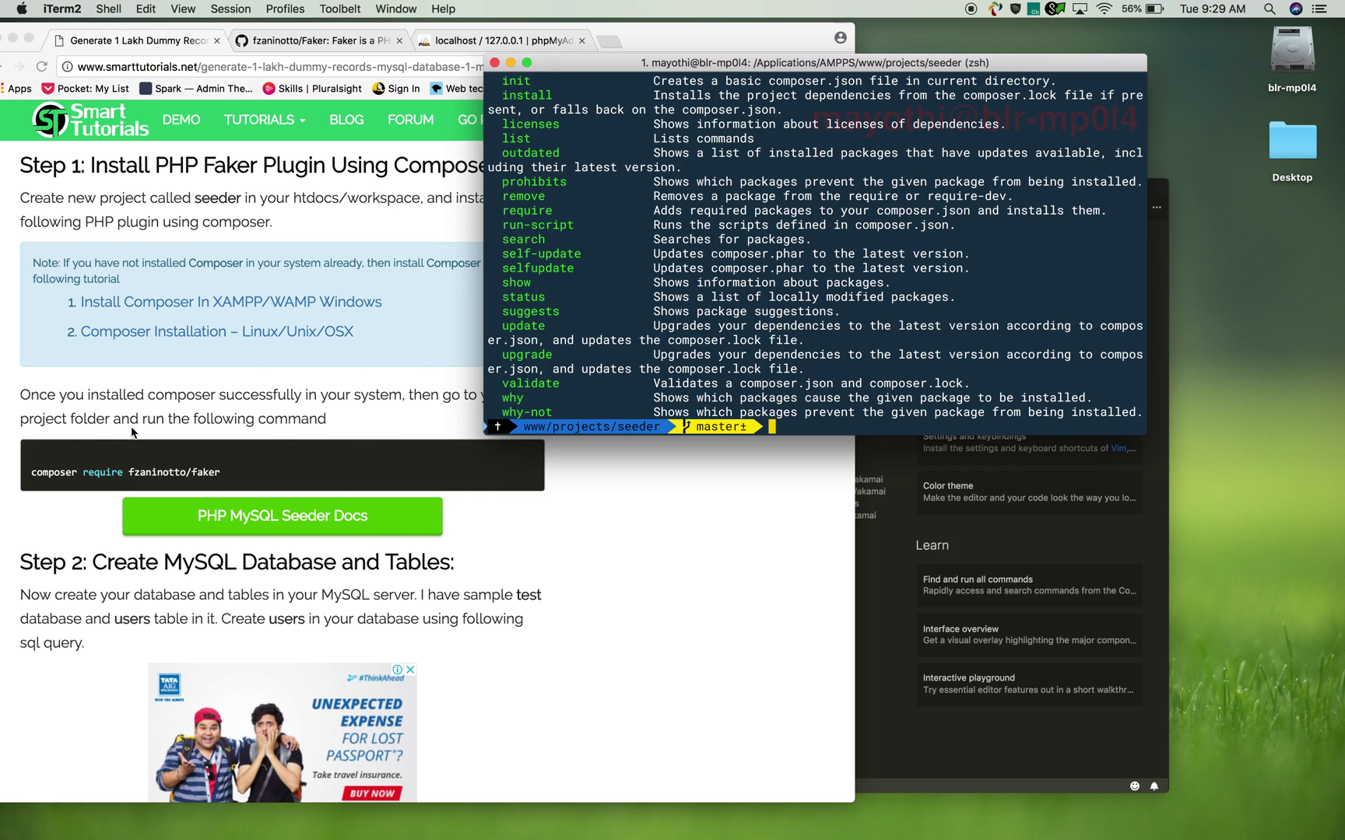
pyautogui.click(82, 448)
pyautogui.moveTo(32, 472); pyautogui.dragTo(225, 474)
pyautogui.press('super+c')
pyautogui.click(1049, 363)
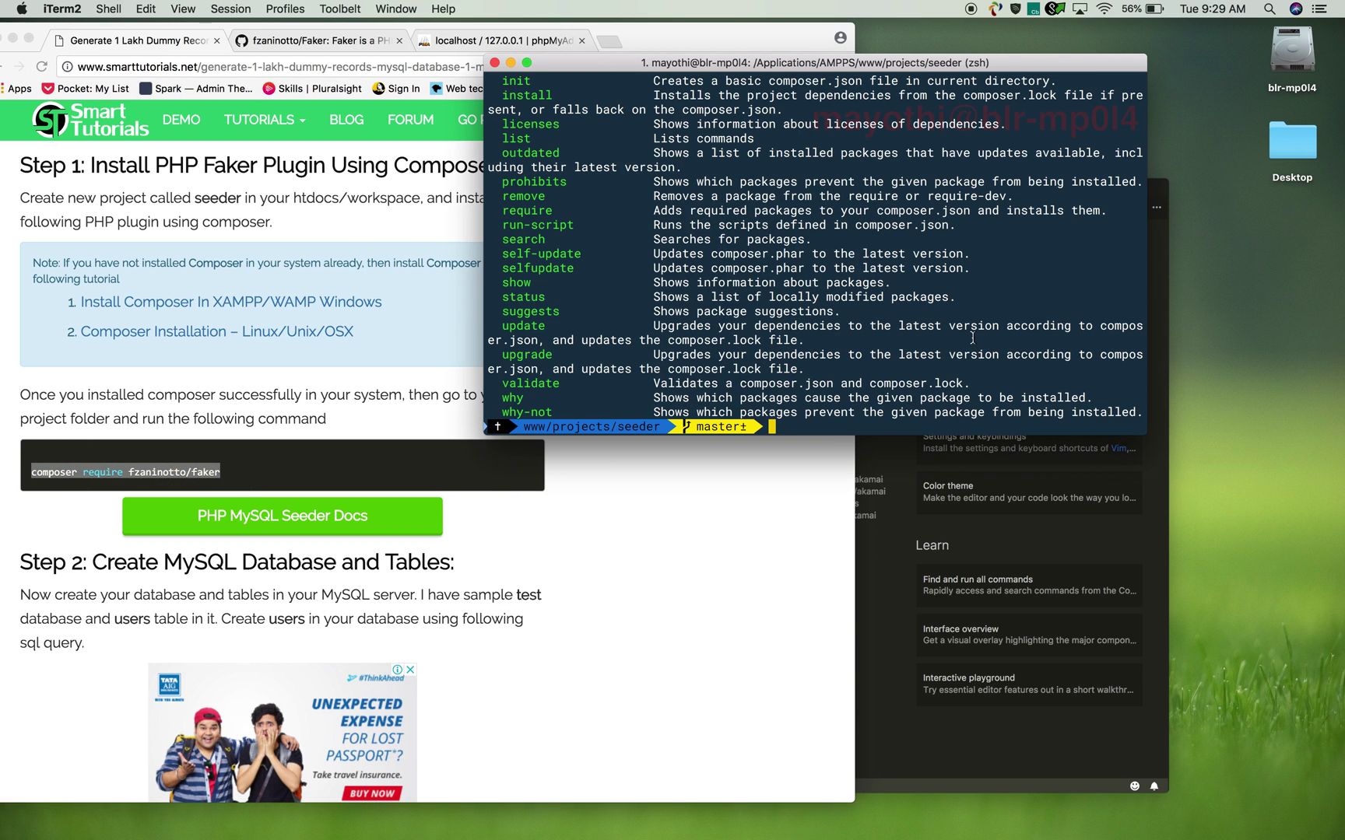
# Paste and run 'composer require fzaninotto/faker', installing Faker v1.7.1
pyautogui.press('super+v')
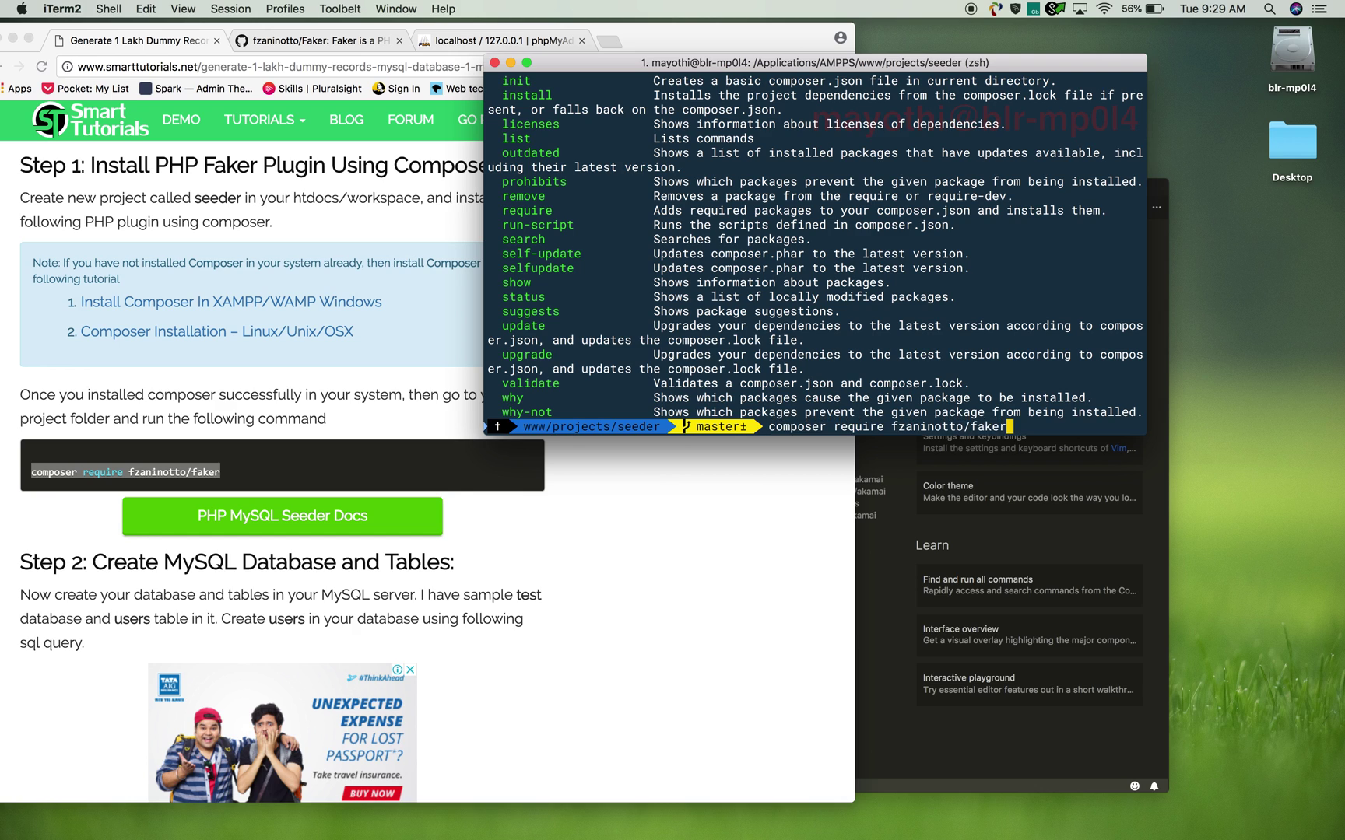
pyautogui.press('Return')
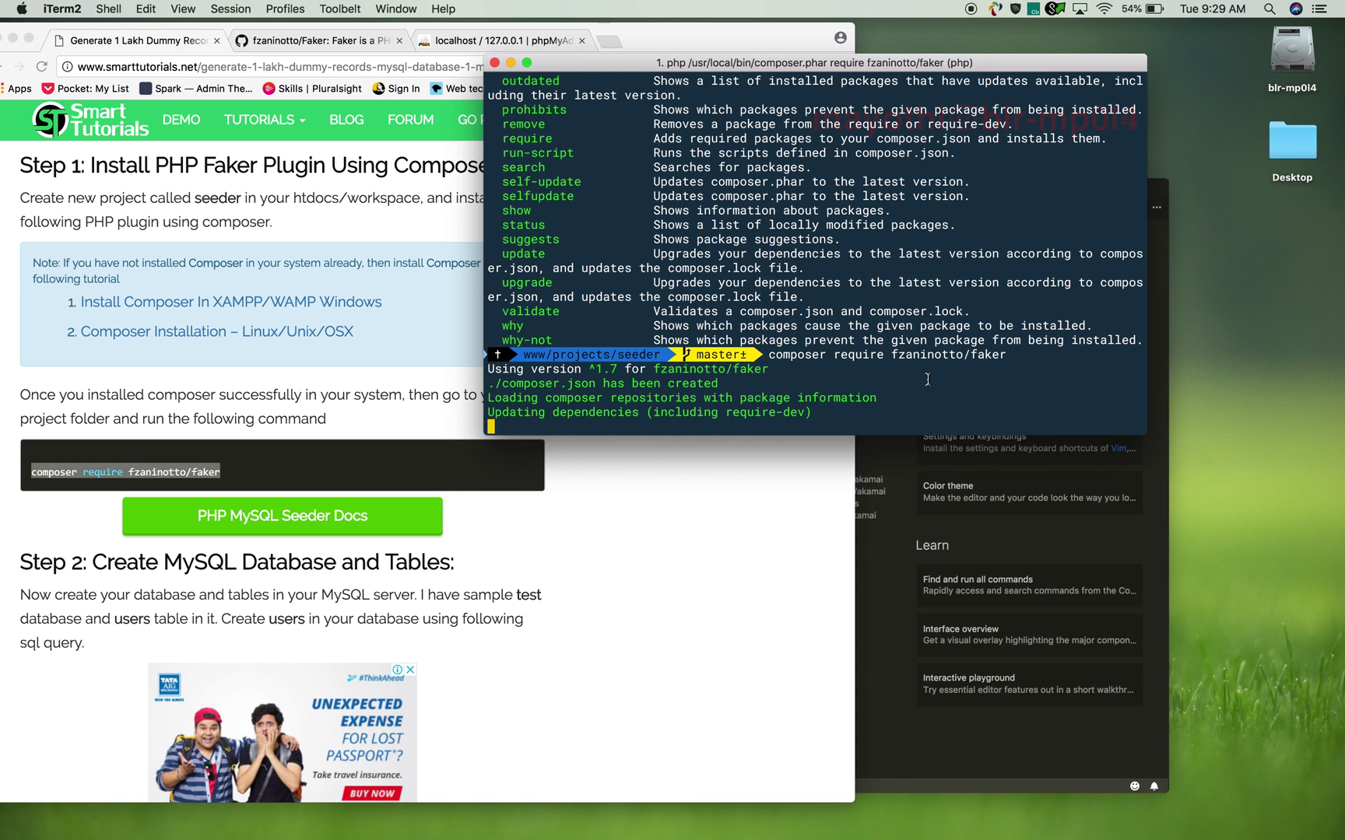
pyautogui.click(925, 447)
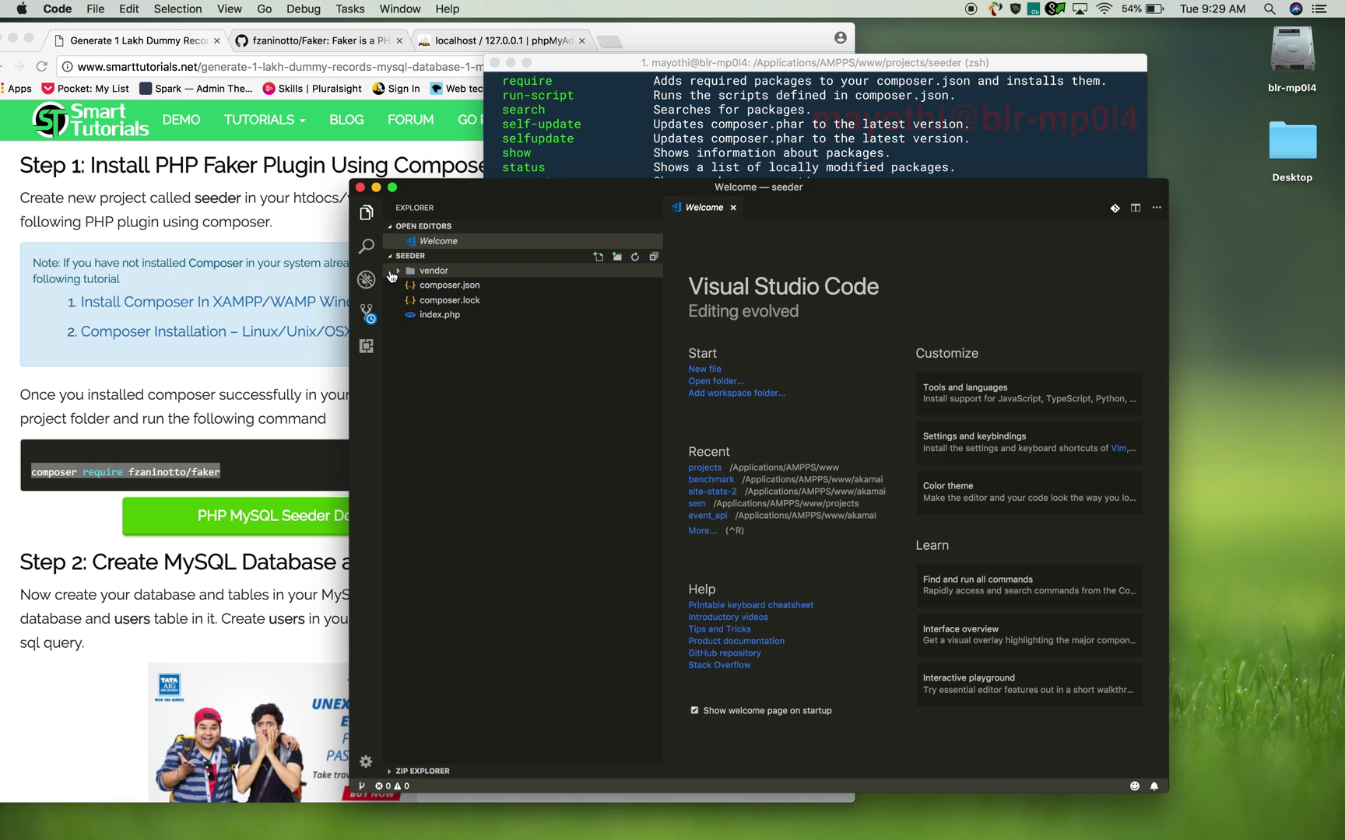
# Expand vendor, open index.php, and start it with '<?php' followed by blank lines
pyautogui.click(390, 276)
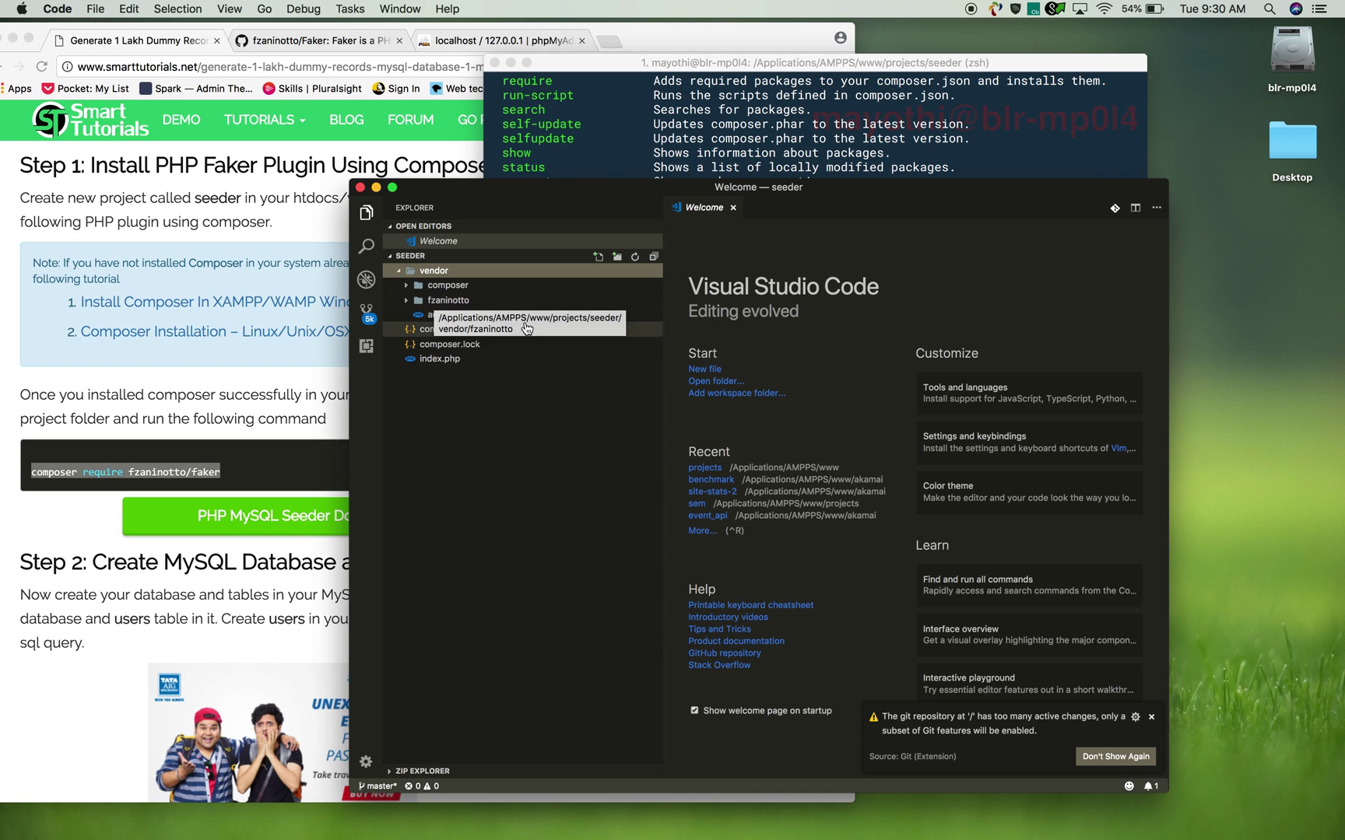
pyautogui.click(440, 360)
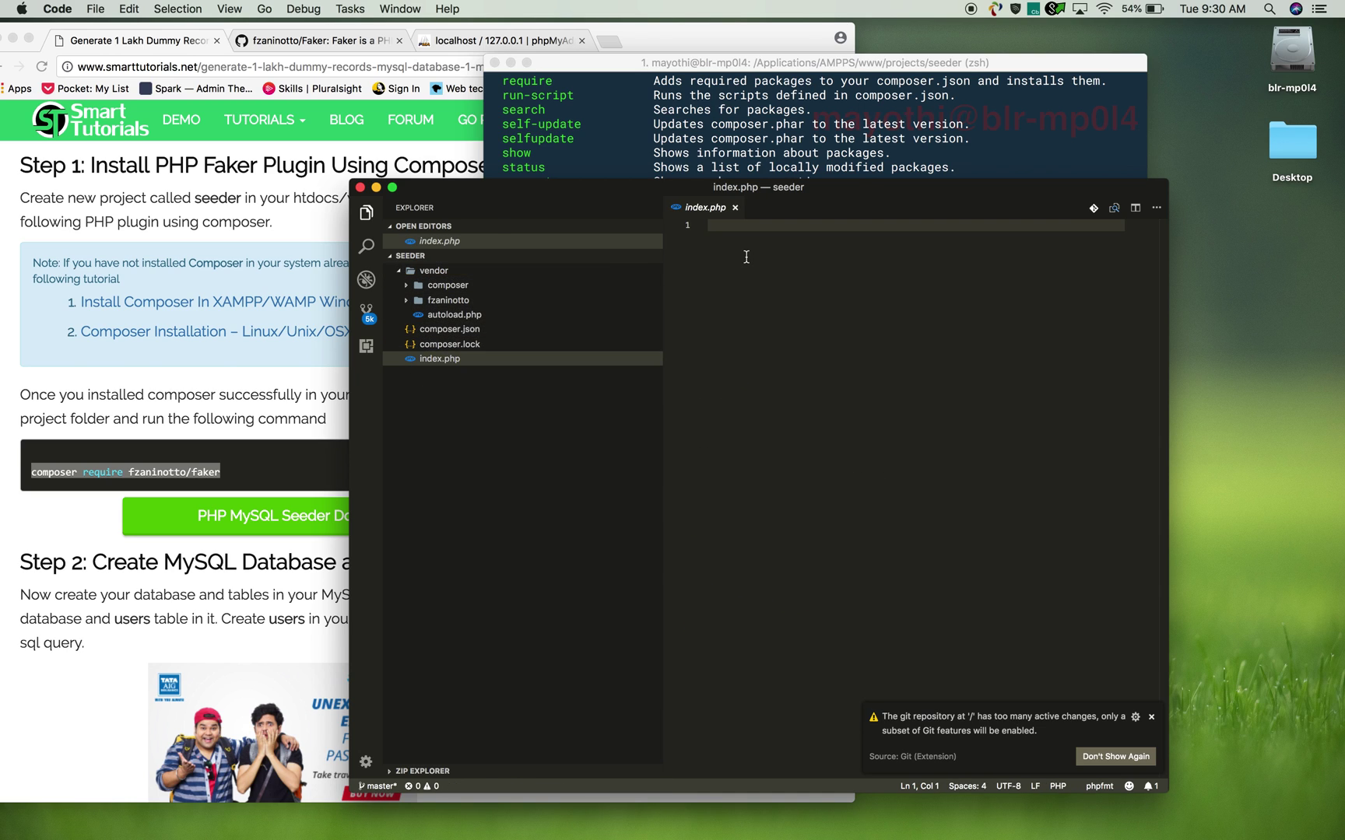
pyautogui.write('<?php')
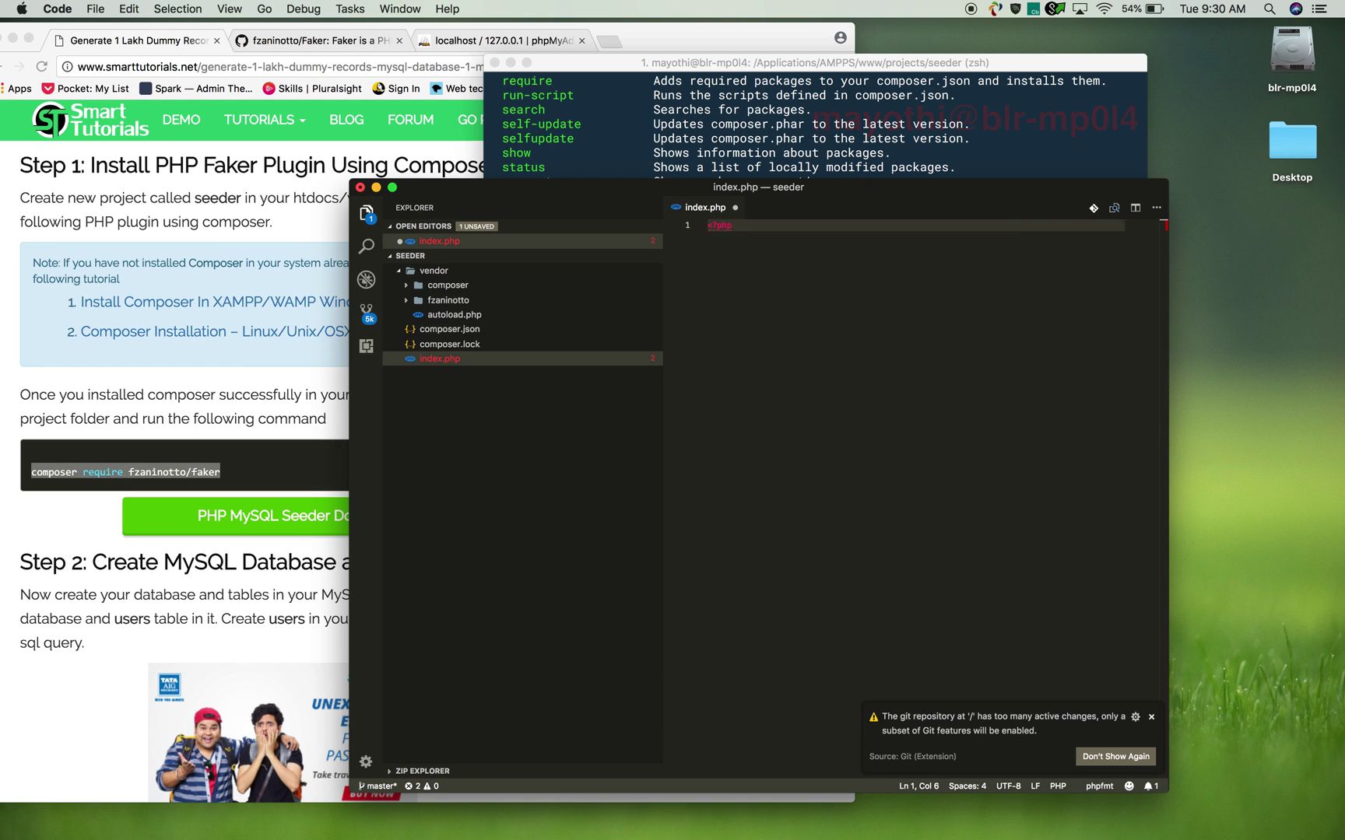
pyautogui.press('Return')
pyautogui.press('Return')
# Paste the tutorial's require_once './vendor/autoload.php' line into index.php, then select the tutorial's full script
pyautogui.click(176, 598)
pyautogui.scroll(-1, 176, 597)
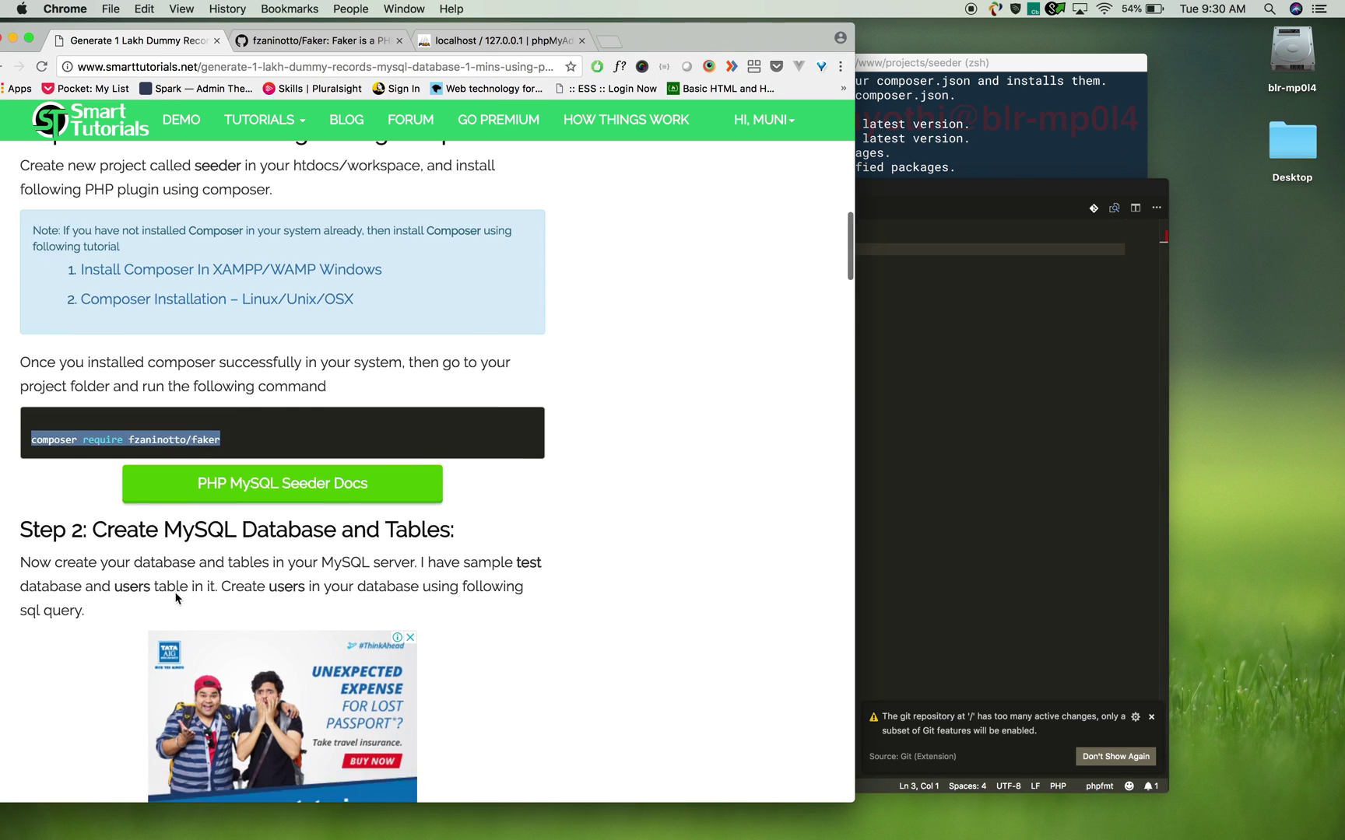
pyautogui.scroll(-5, 175, 598)
pyautogui.scroll(-3, 193, 452)
pyautogui.scroll(-3, 194, 451)
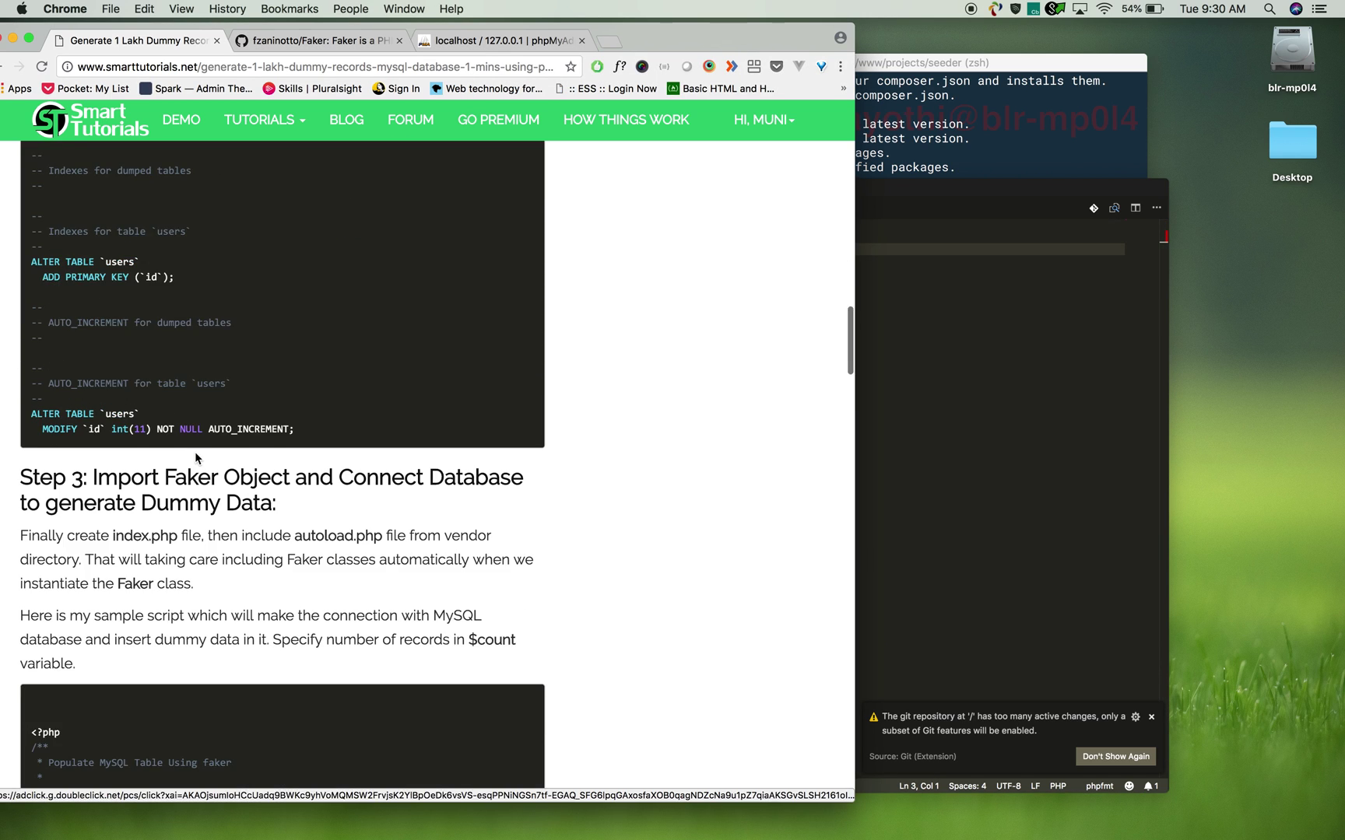
pyautogui.scroll(-5, 194, 452)
pyautogui.scroll(1, 194, 451)
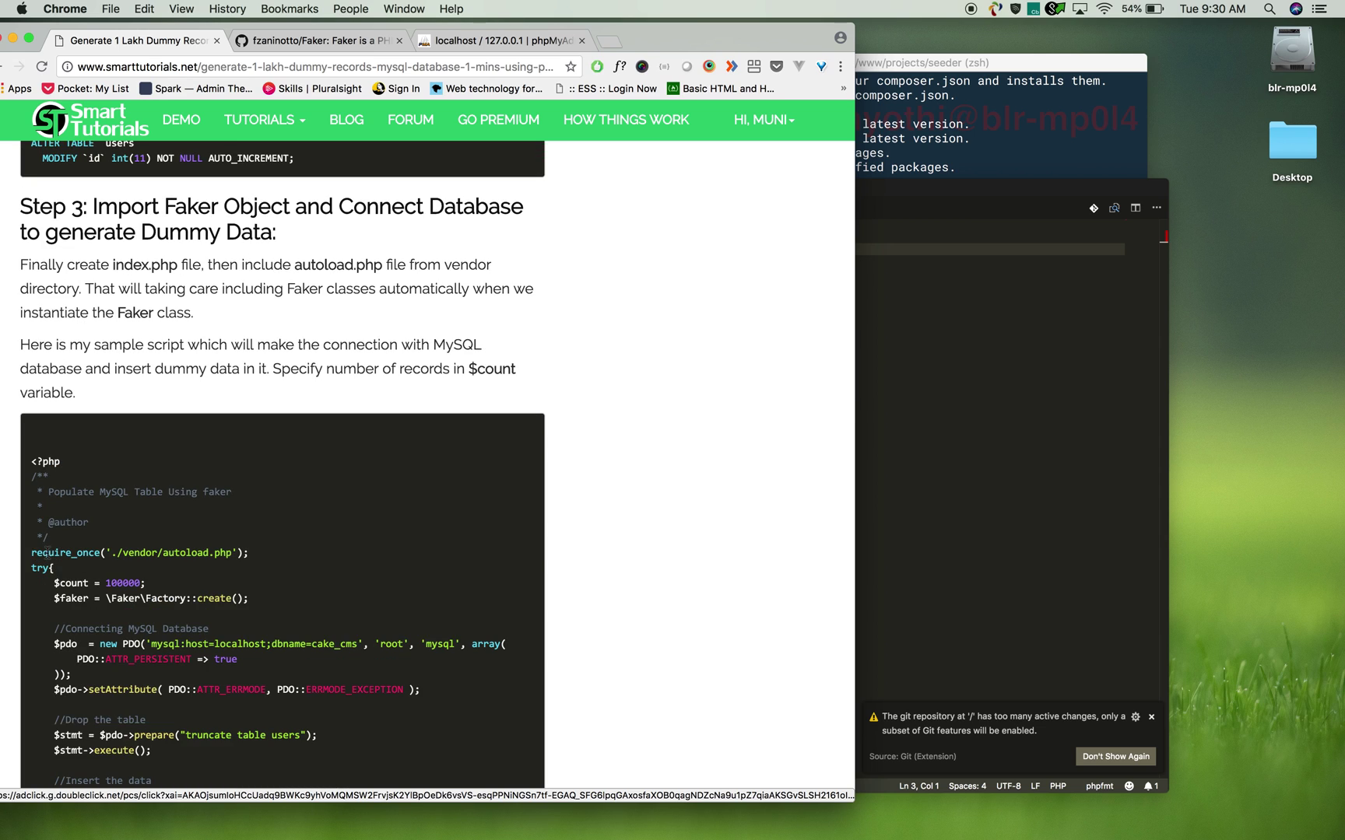
pyautogui.moveTo(31, 553)
pyautogui.mouseDown()
pyautogui.moveTo(249, 553)
pyautogui.moveTo(4, 561)
pyautogui.mouseUp()
pyautogui.press('super+c')
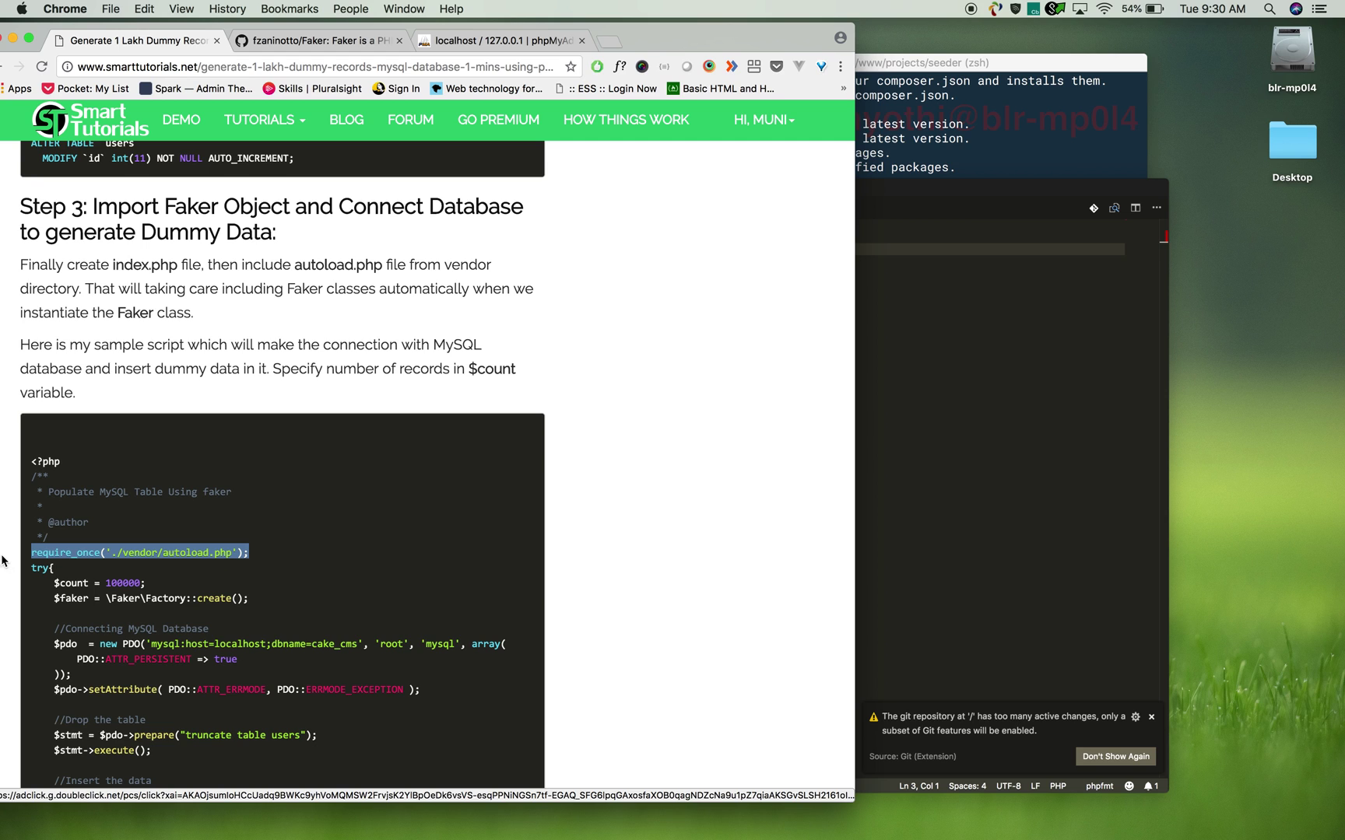
pyautogui.click(1059, 434)
pyautogui.press('super+v')
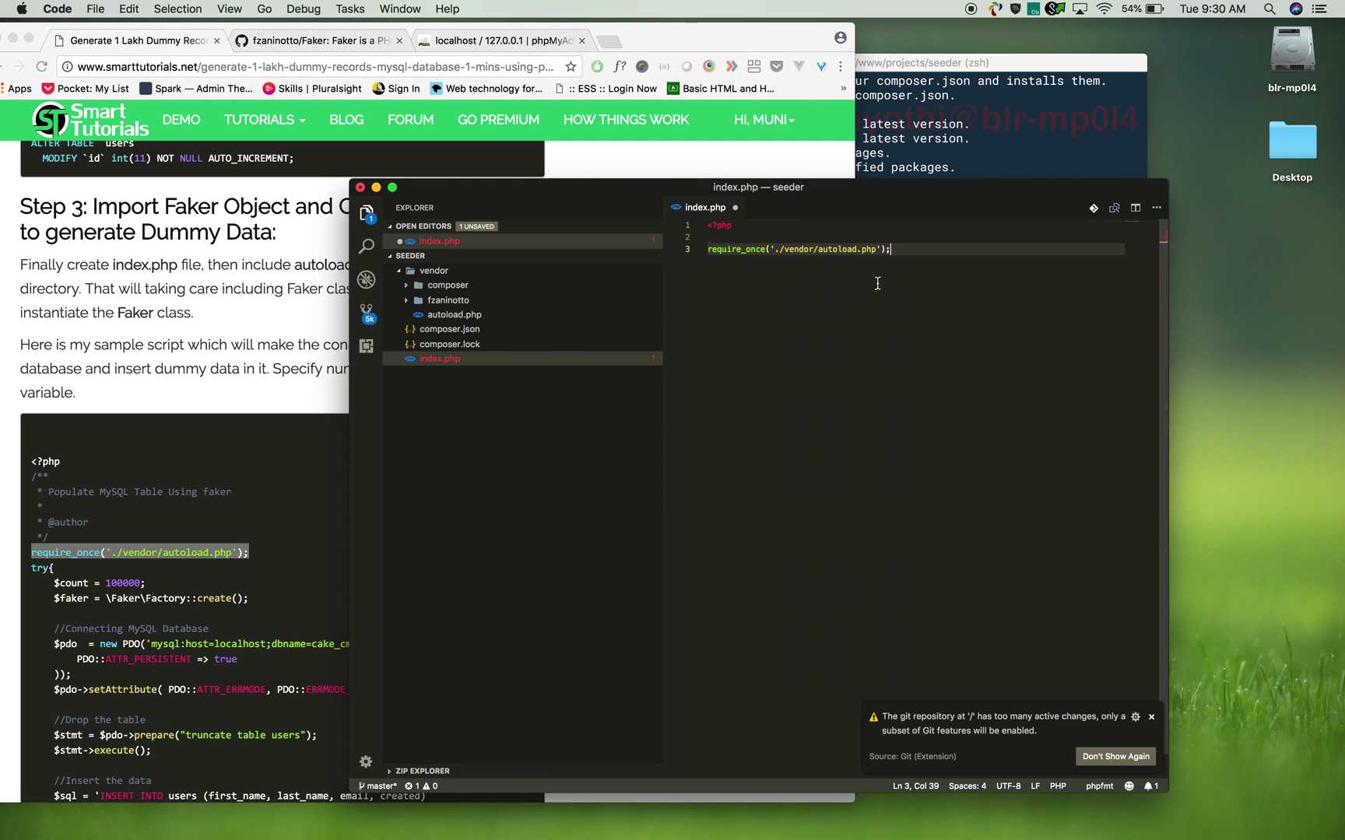
pyautogui.moveTo(525, 256)
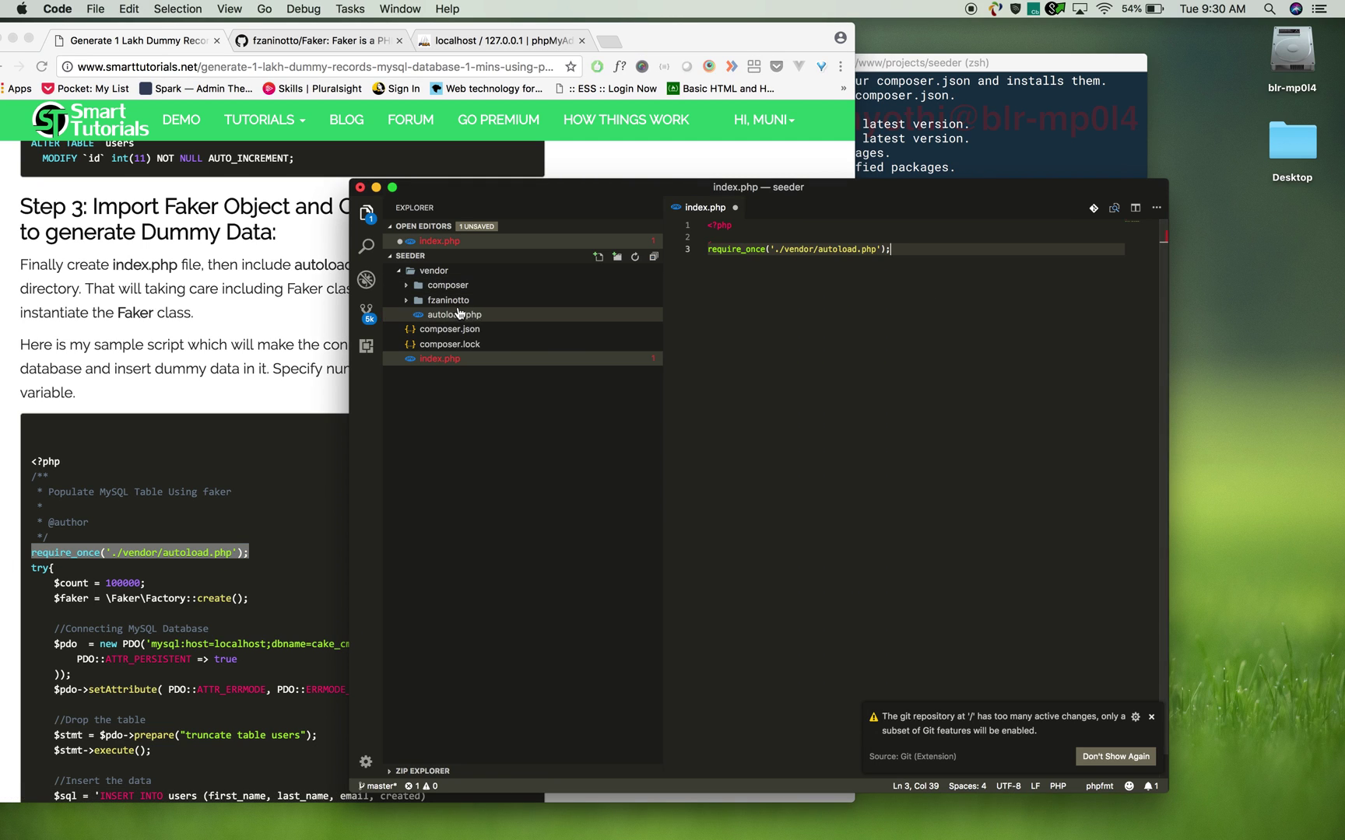
pyautogui.click(401, 273)
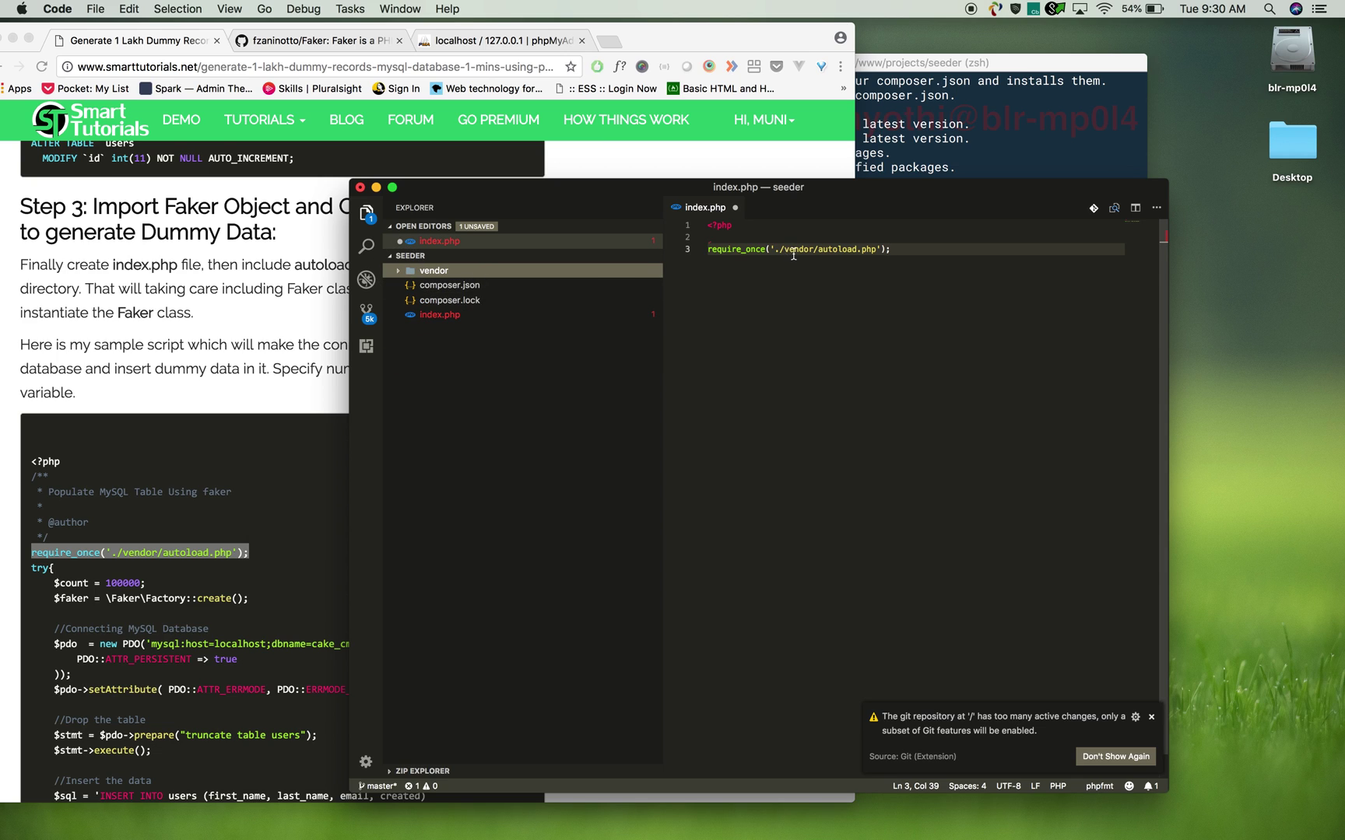
pyautogui.doubleClick(837, 252)
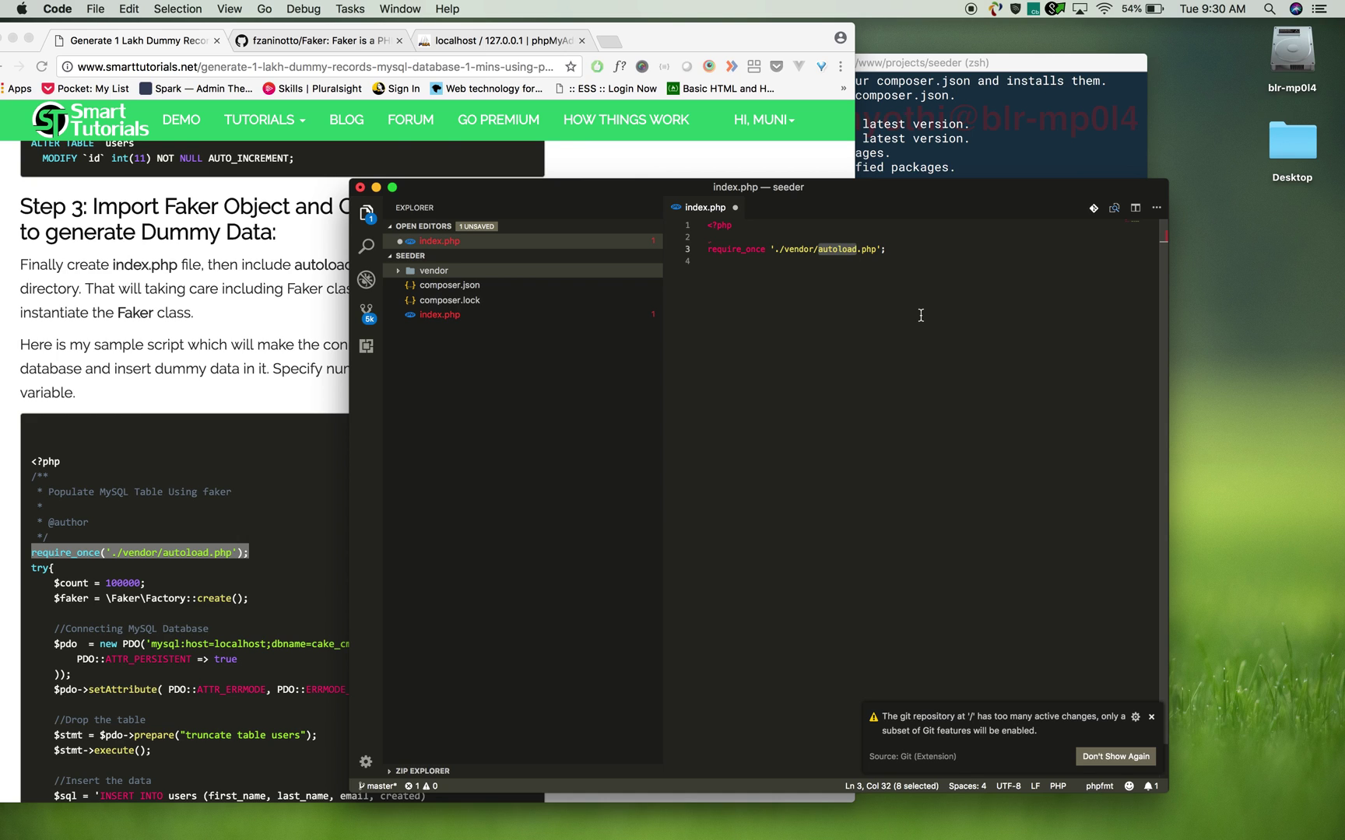
pyautogui.click(44, 583)
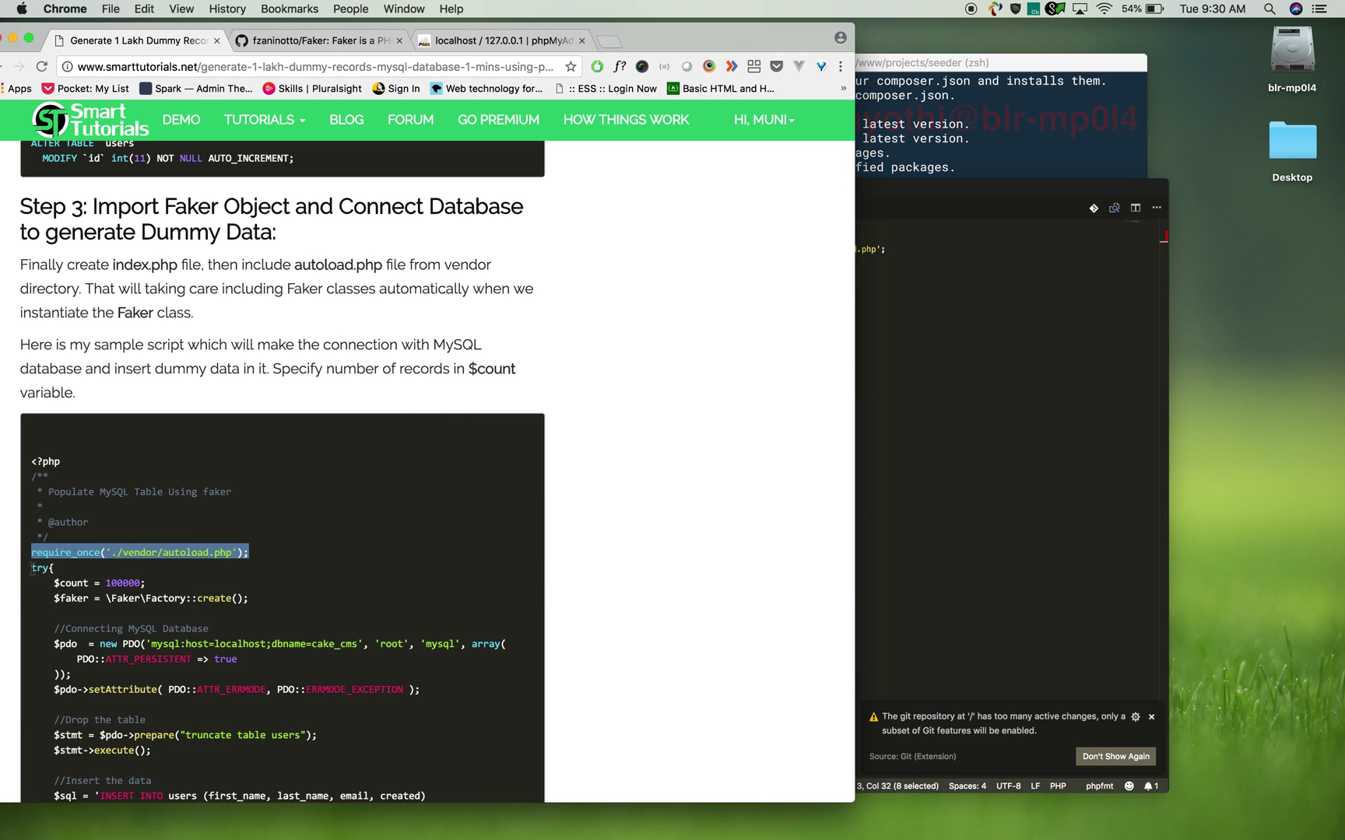
pyautogui.moveTo(32, 569); pyautogui.dragTo(253, 599)
pyautogui.scroll(-10, 79, 632)
pyautogui.scroll(2, 62, 336)
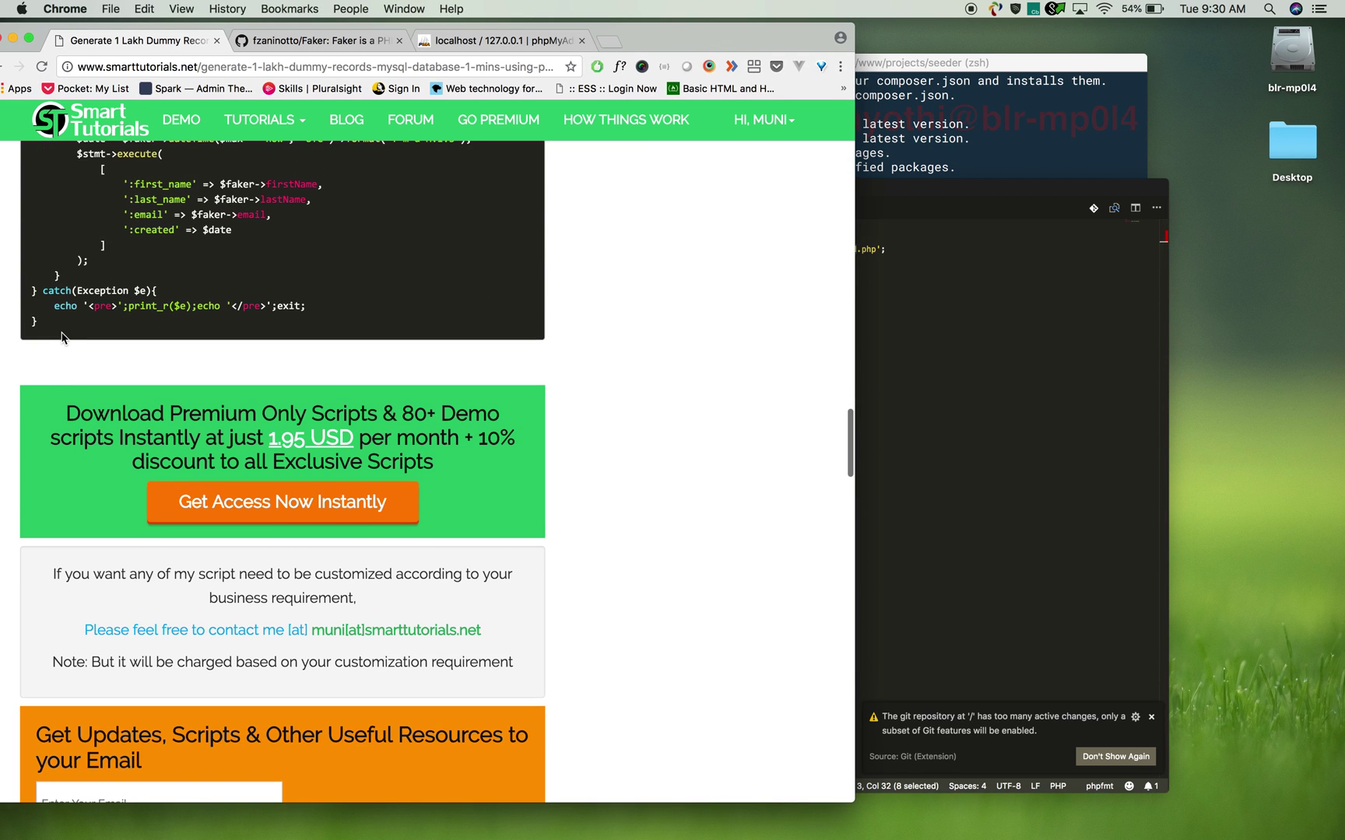
pyautogui.keyDown('shift'); pyautogui.click(61, 336); pyautogui.keyUp('shift')
# Paste the 100000-record Faker seeding script below the require line and save index.php
pyautogui.click(894, 313)
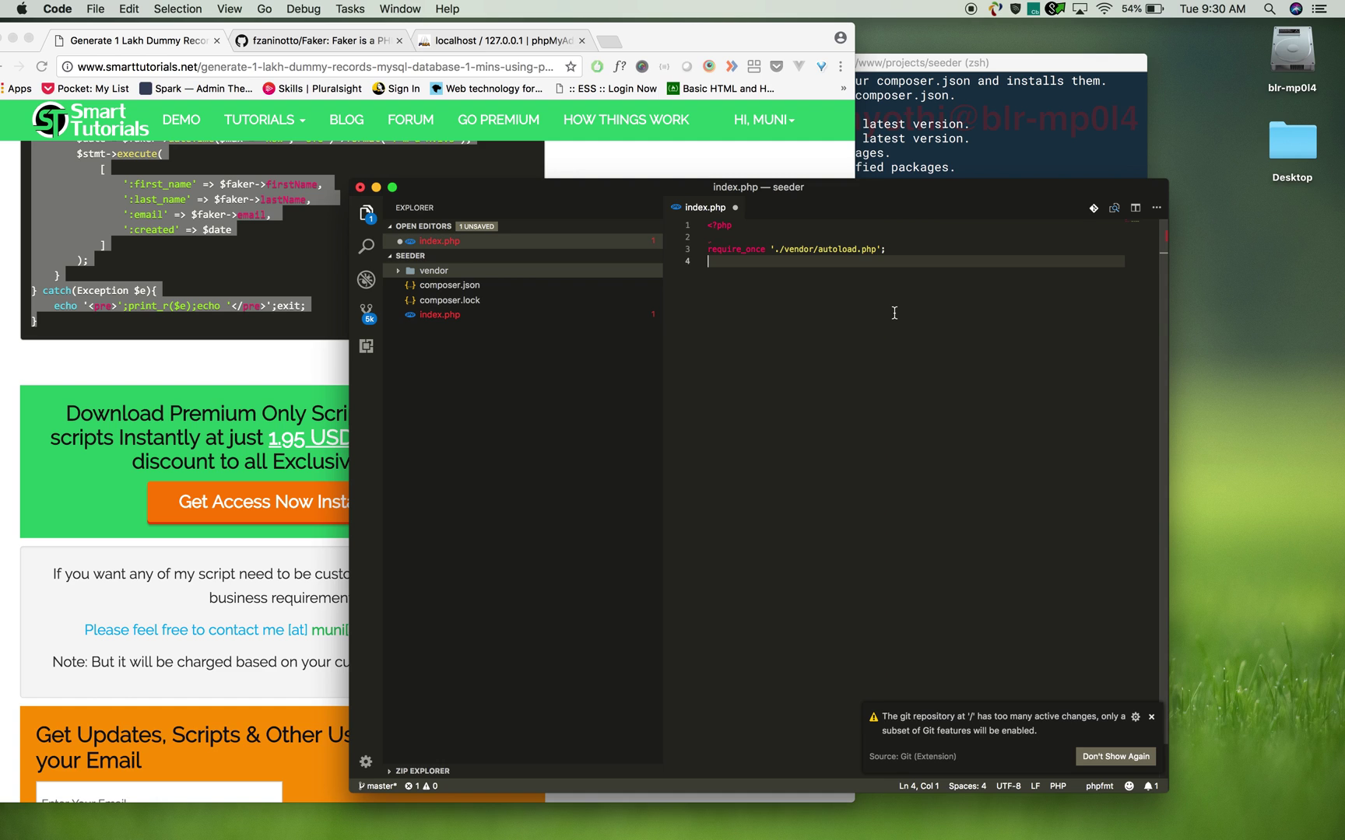
pyautogui.press('Return')
pyautogui.write('try{     $count = 100000;     $faker = \\Faker\\Factory::create();      //Connecting MySQL Database     $pdo  = new PDO(\'mysql:host=localhost;dbname=cake_cms\', \'root\', \'mysql\', array(         PDO::ATTR_PERSISTENT => true     ));     $pdo->setAttribute( PDO::ATTR_ERRMODE, PDO::ERRMODE_EXCEPTION );      //Drop the table     $stmt = $pdo->prepare("truncate table users");     $stmt->execute();      //Insert the data     $sql = \'INSERT INTO users (first_name, last_name, email, created)     VALUES (:first_name, :last_name, :email, :created)\';     $stmt = $pdo->prepare($sql);      for ($i=0; $i < $count; $i++) {         $date = $faker->dateTime($max = \'now\', \'UTC\')->format(\'Y-m-d H:i:s\');         $stmt->execute(             [                 \':first_name\' => $faker->firstName,                 \':last_name\' => $faker->lastName,                 \':email\' => $faker->email,                 \':created\' => $date             ]         );     } } catch(Exception $e){     echo \'<pre>\';print_r($e);echo \'</pre>\';exit; }')
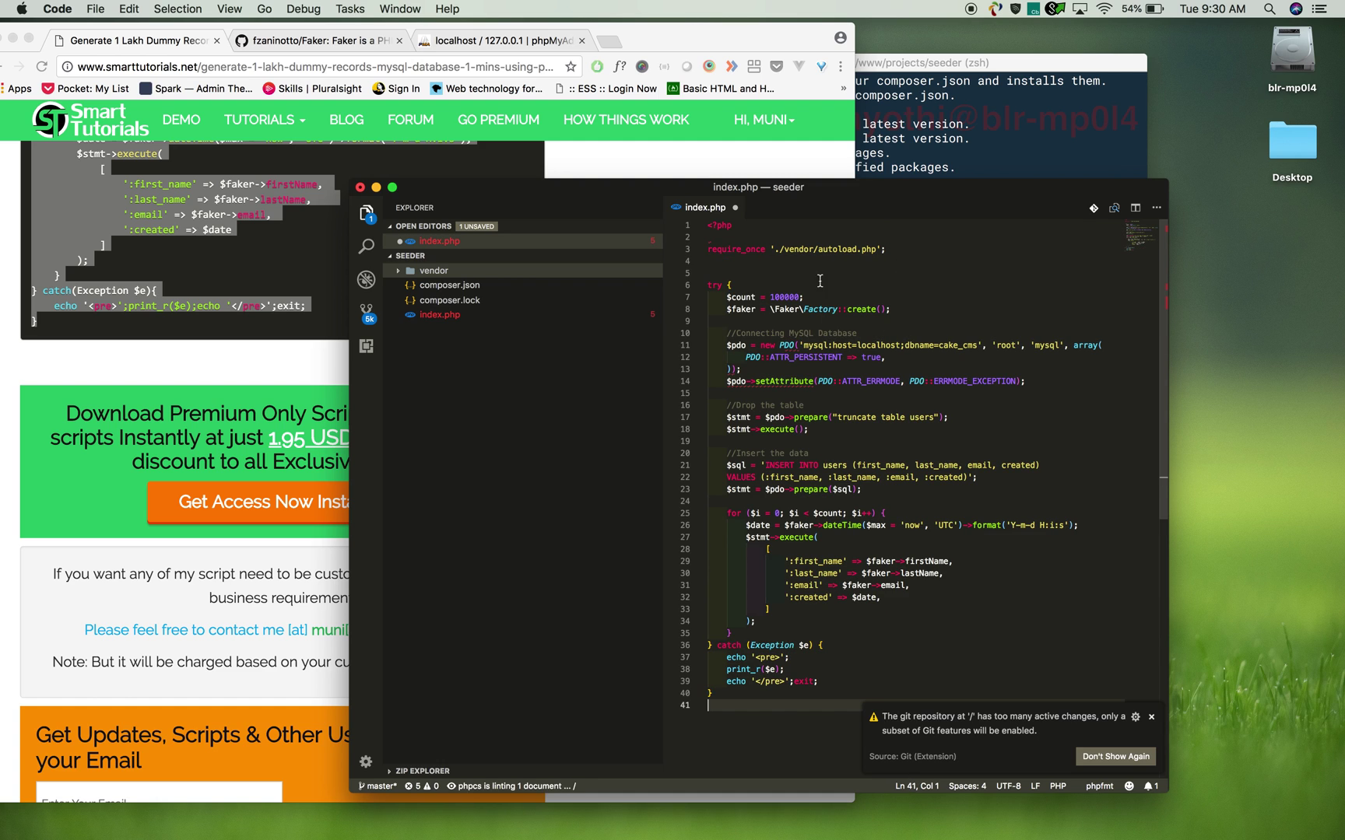
pyautogui.doubleClick(790, 299)
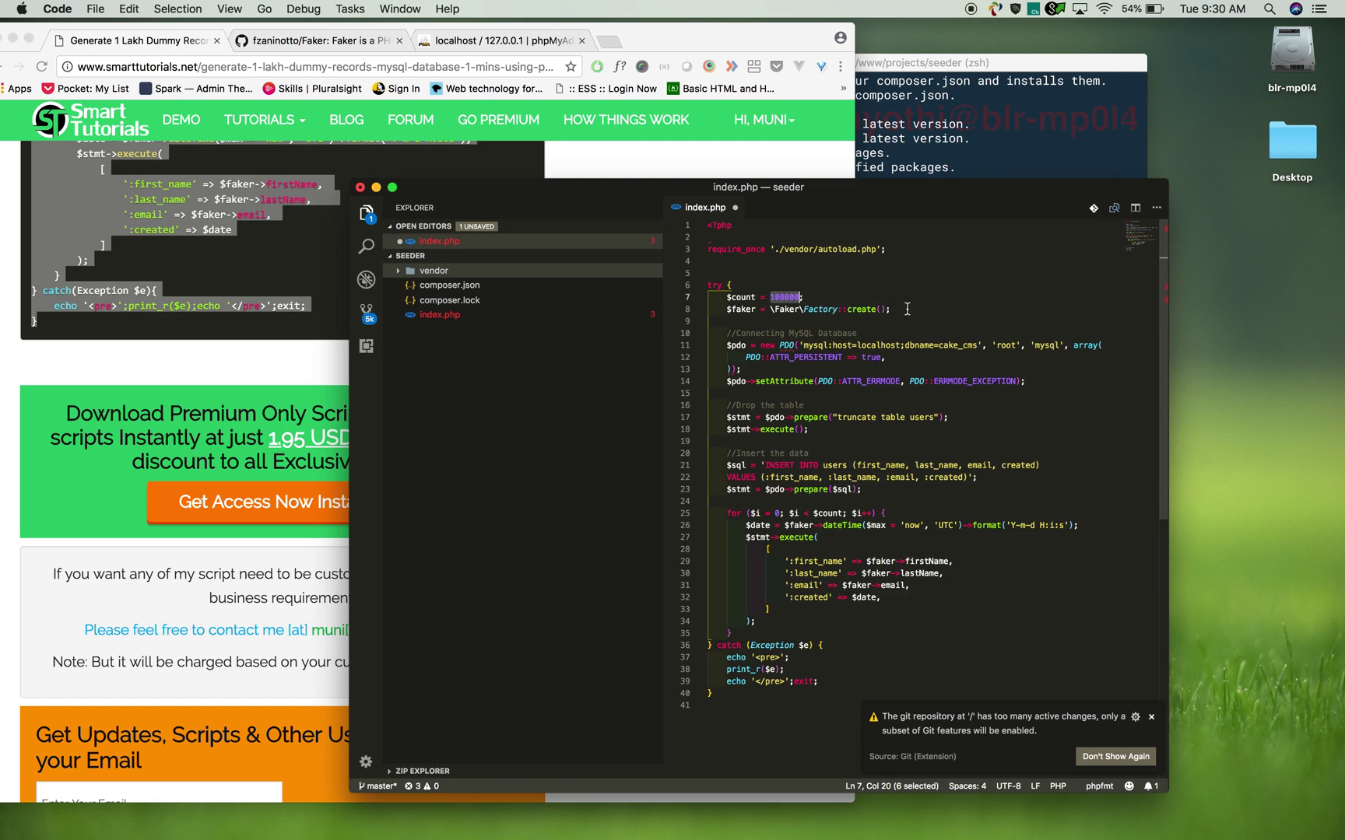
pyautogui.press('super+s')
pyautogui.click(834, 286)
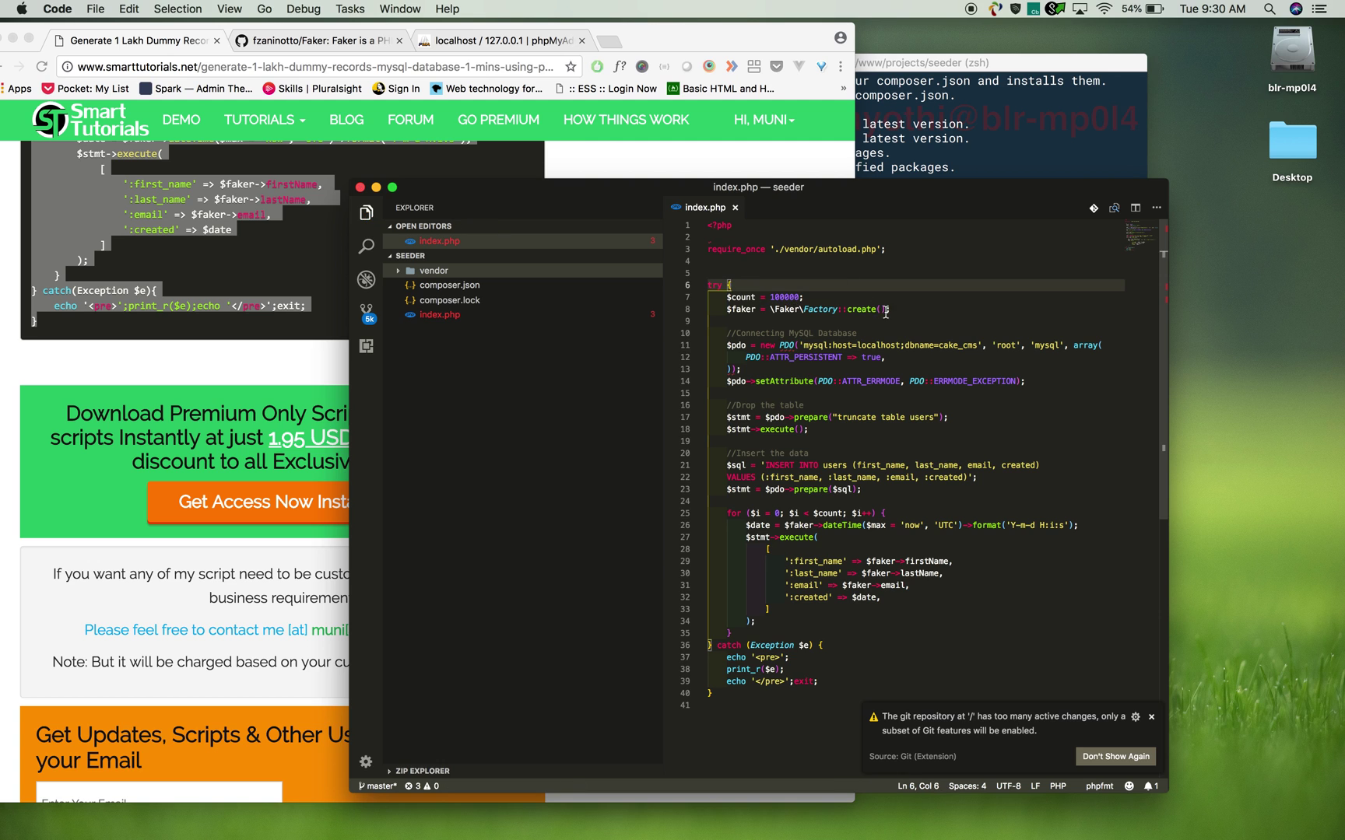
# Check phpMyAdmin's databases page and select cake_cms in the connection string
pyautogui.click(499, 40)
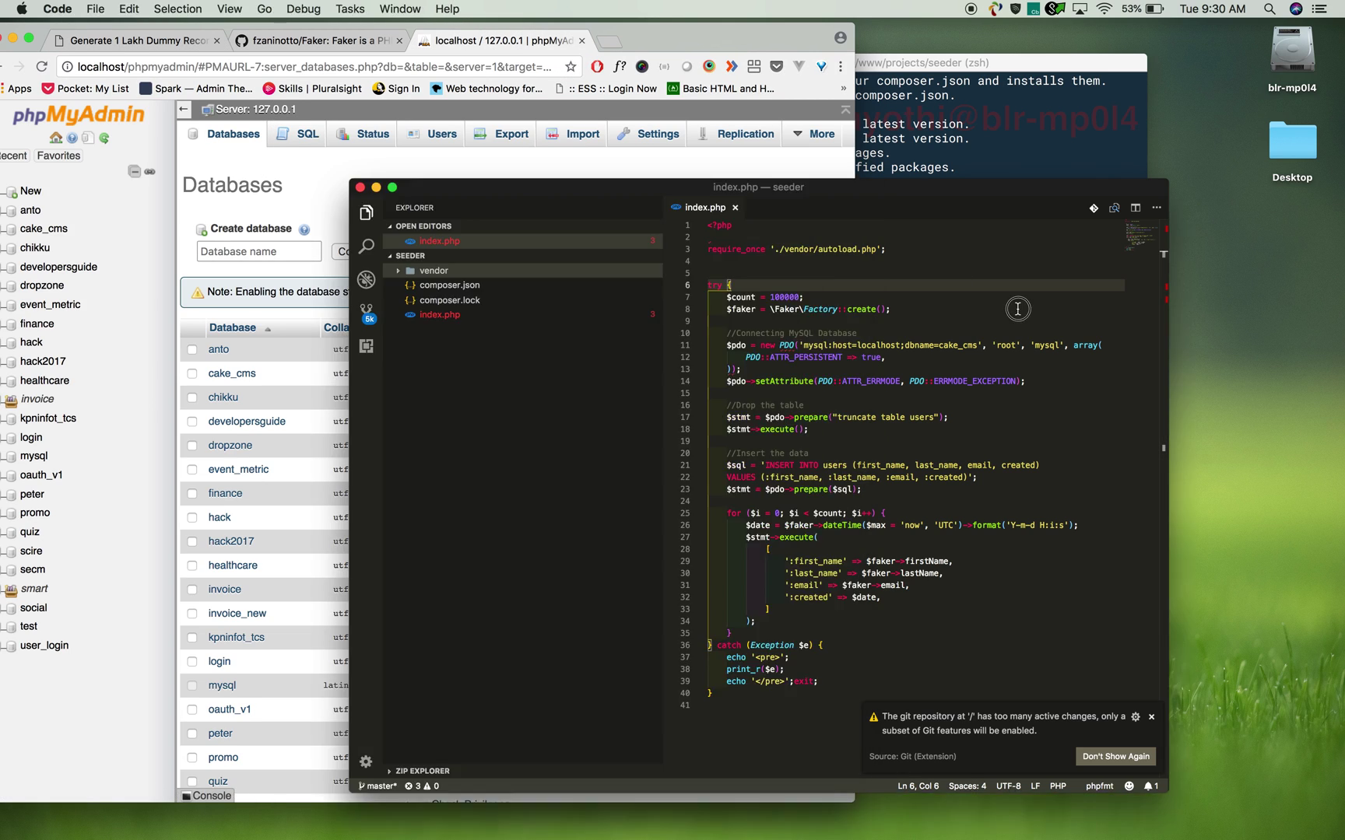
pyautogui.click(1030, 316)
pyautogui.scroll(-2, 930, 405)
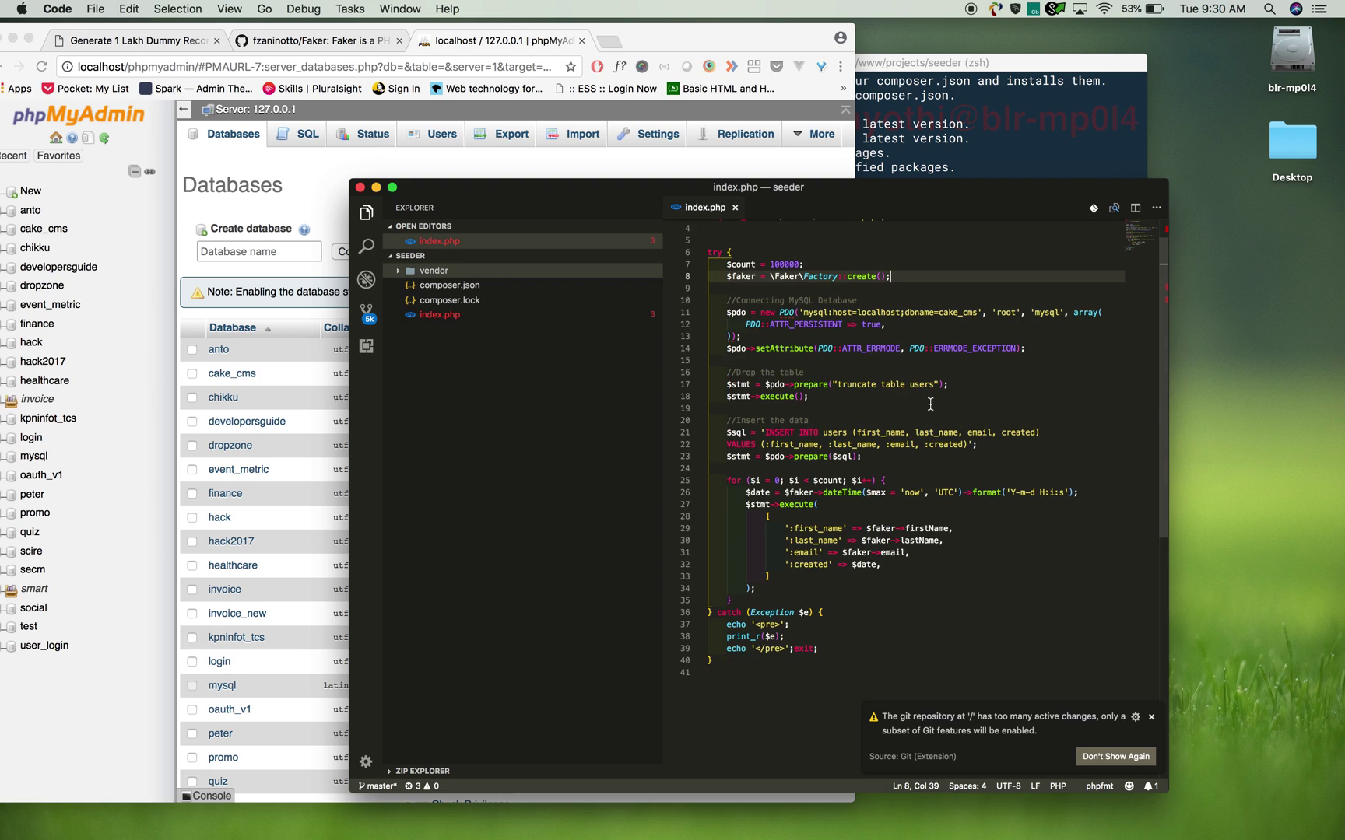
pyautogui.doubleClick(942, 313)
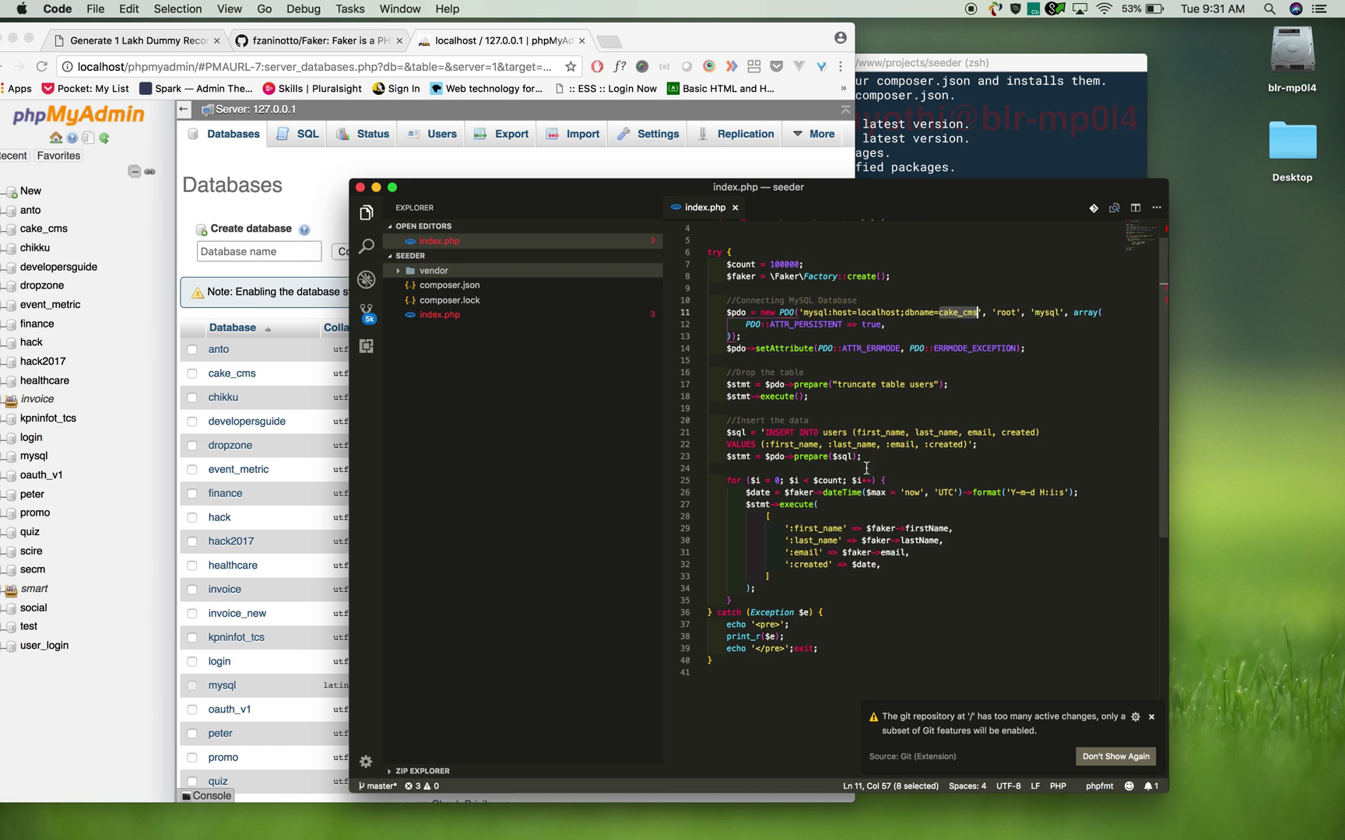
pyautogui.click(326, 199)
# Enter 'seeder' as the new database name and open the Collation dropdown
pyautogui.click(258, 256)
pyautogui.write('s')
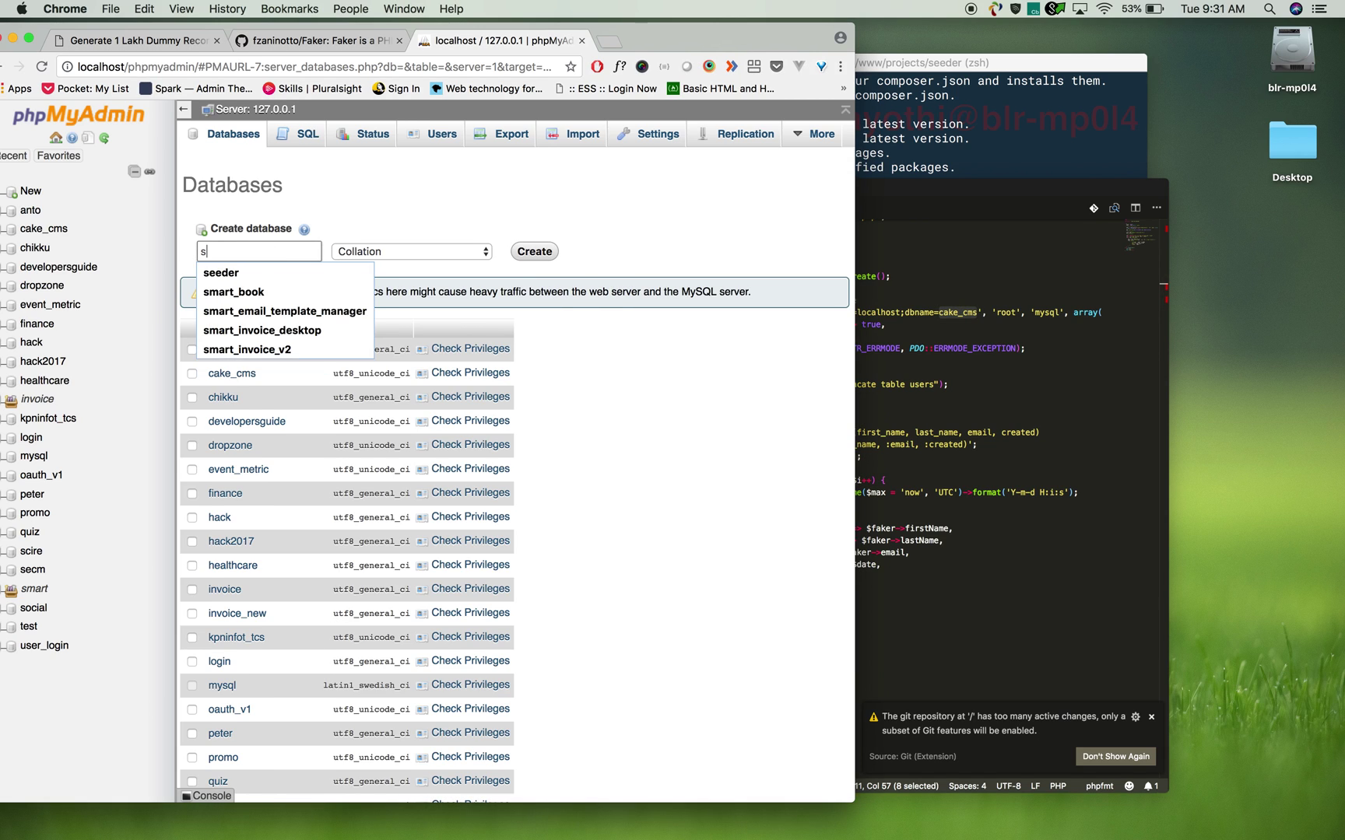
pyautogui.write('eeder')
pyautogui.click(256, 272)
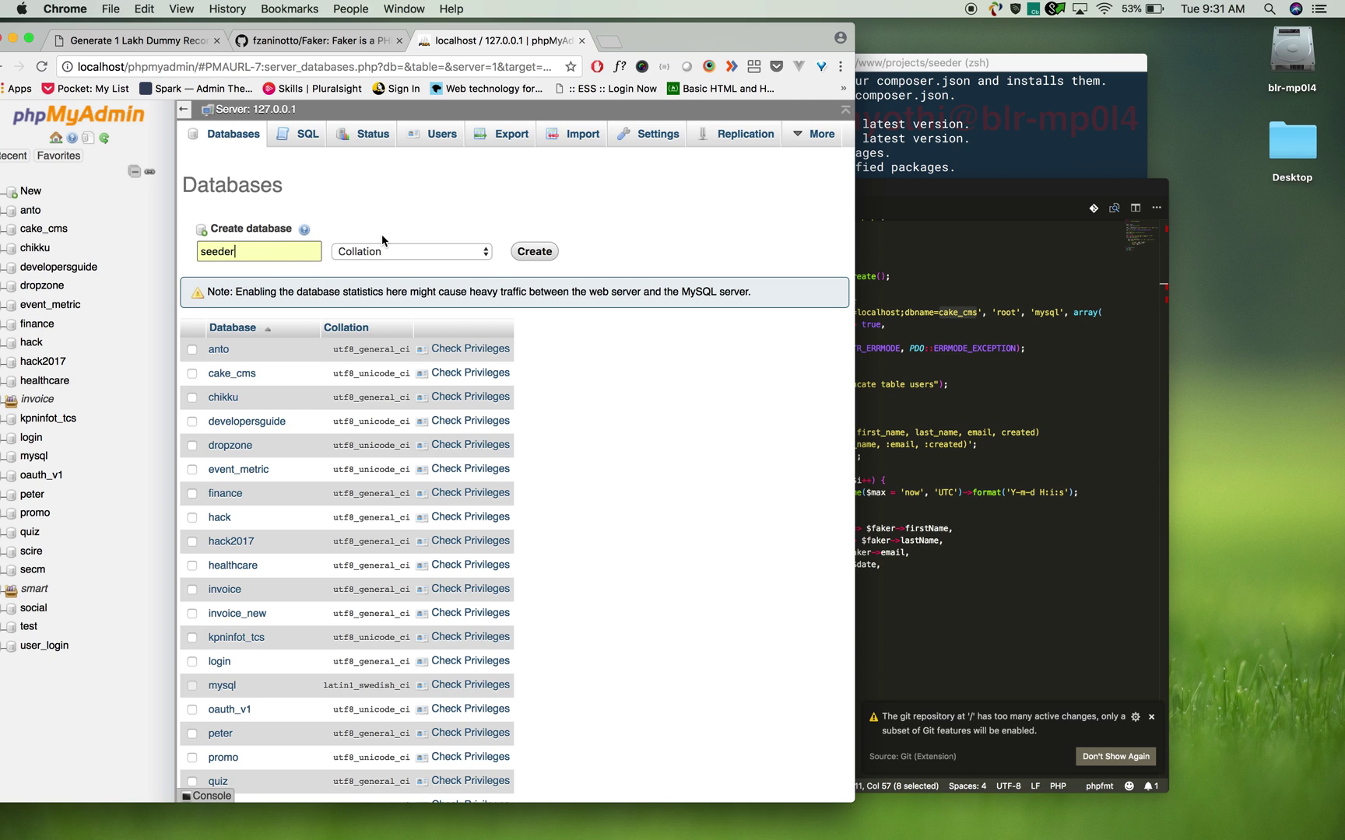
pyautogui.click(376, 253)
pyautogui.write('utf16_bin')
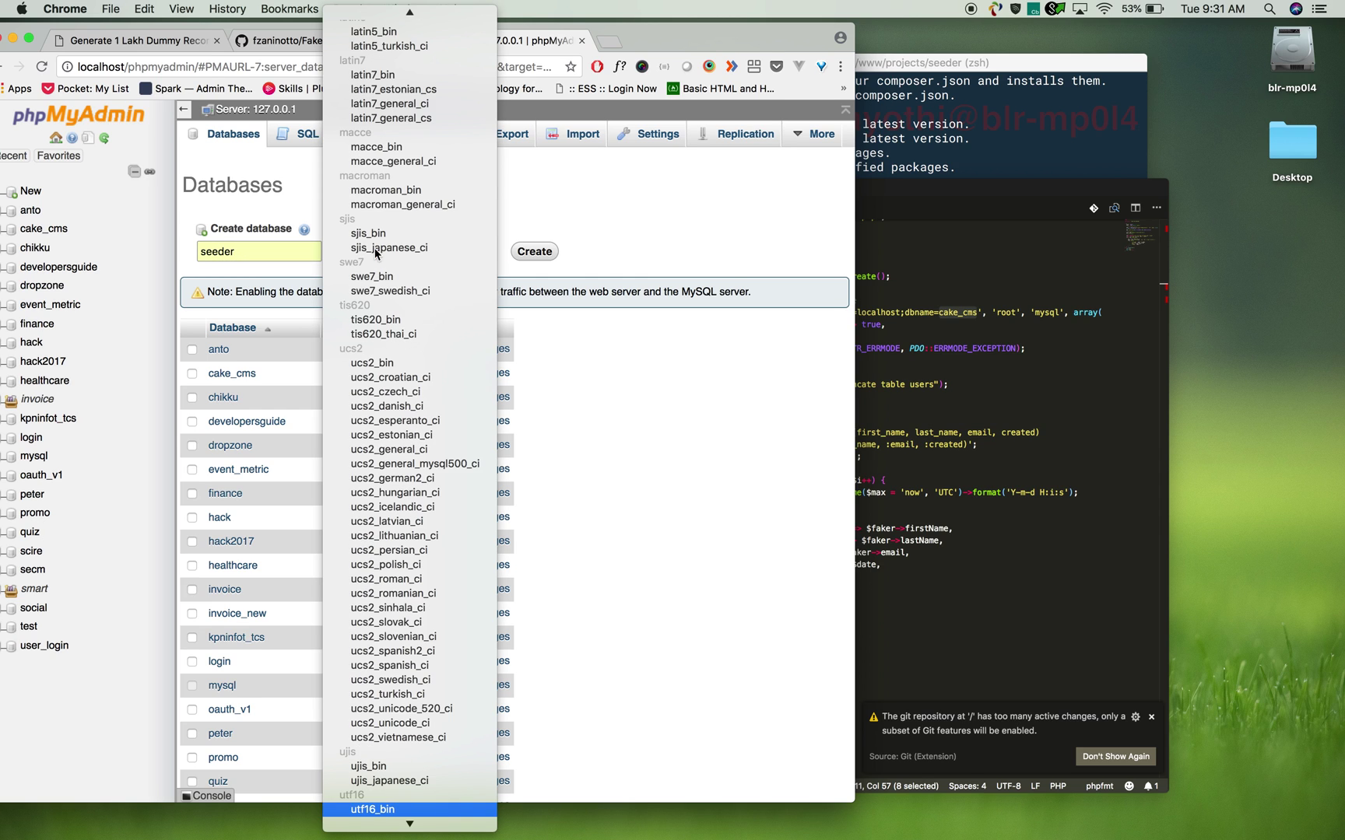
pyautogui.write('8')
pyautogui.scroll(-5, 429, 550)
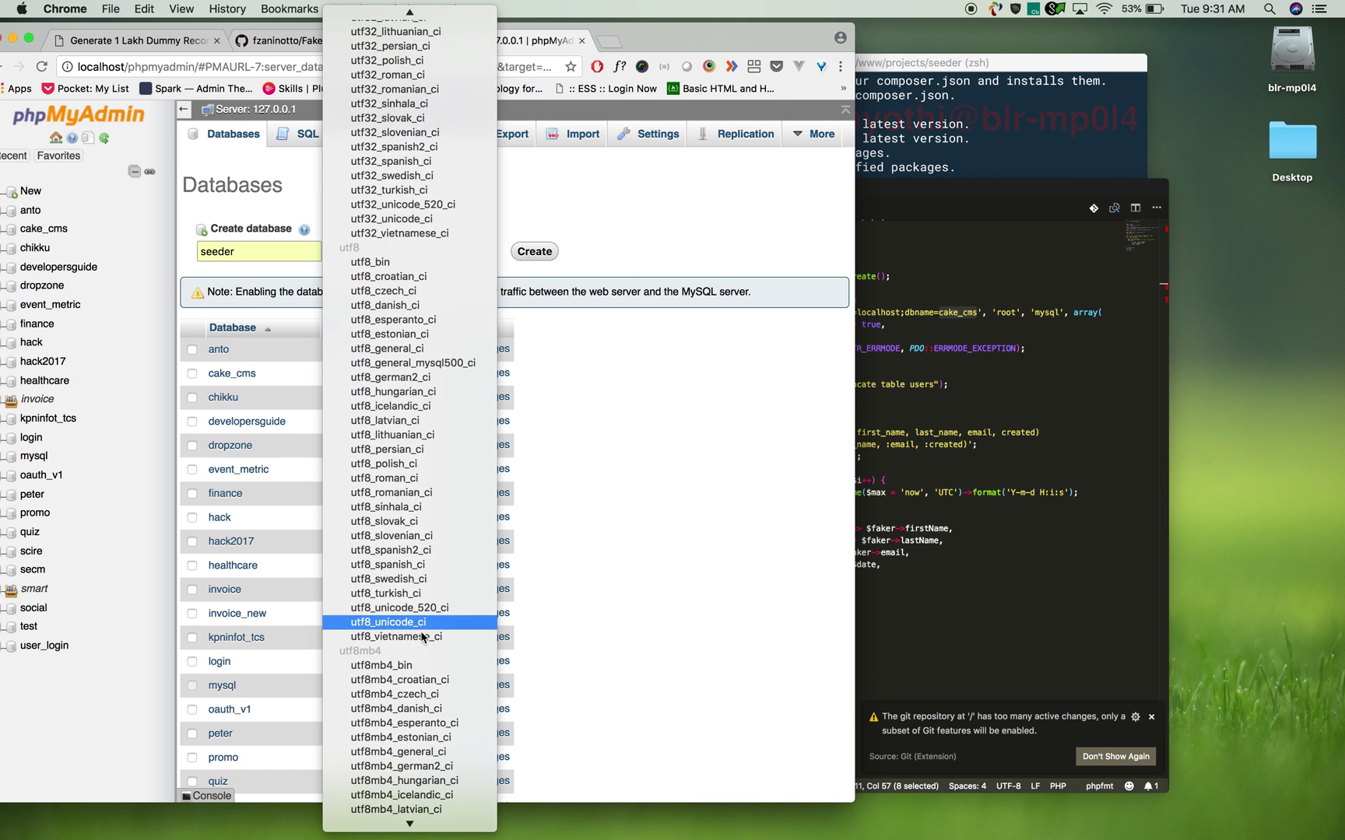
# Create the seeder database and run the tutorial's CREATE TABLE users SQL in it
pyautogui.click(512, 269)
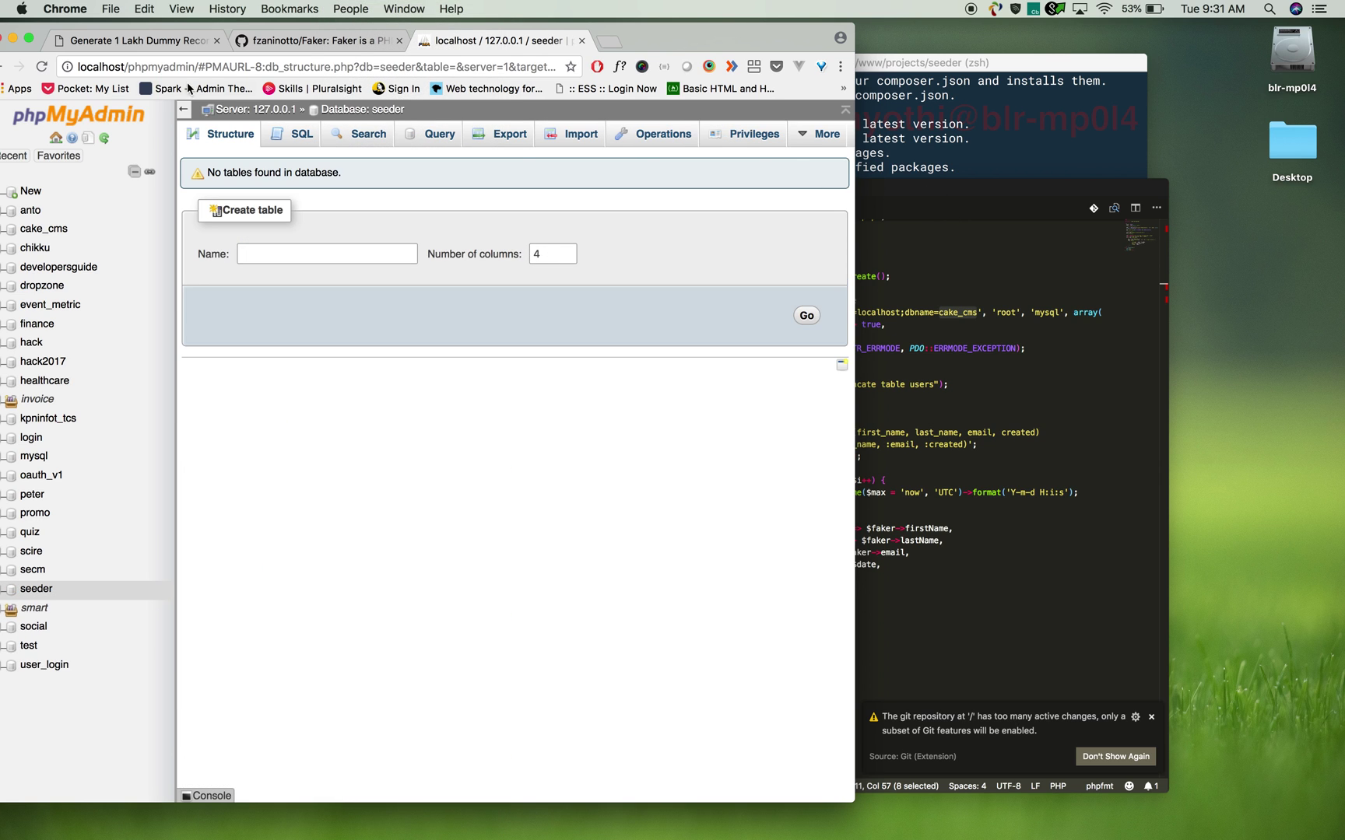
pyautogui.click(162, 44)
pyautogui.scroll(5, 192, 385)
pyautogui.scroll(5, 197, 391)
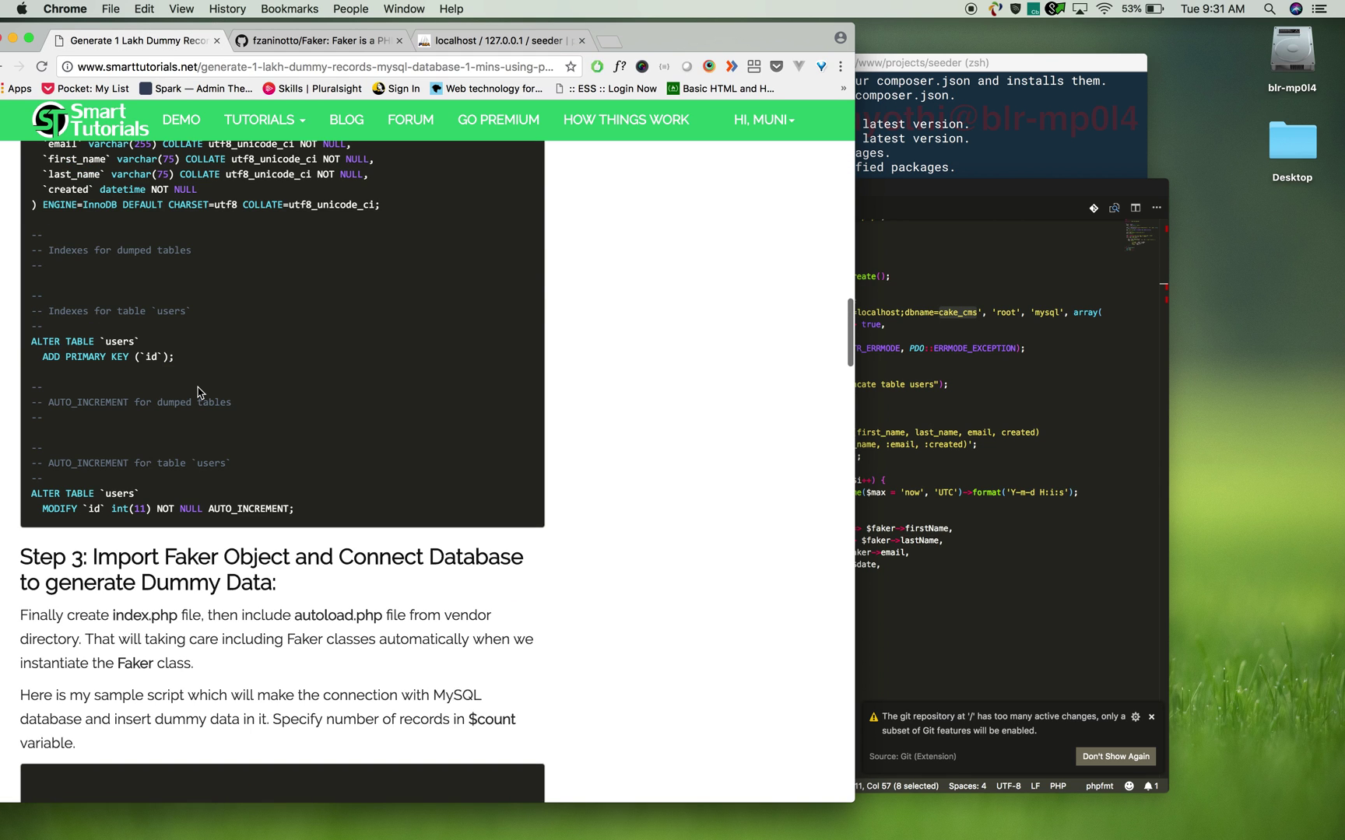
pyautogui.scroll(3, 198, 392)
pyautogui.moveTo(31, 203)
pyautogui.mouseDown()
pyautogui.moveTo(206, 649)
pyautogui.moveTo(304, 667)
pyautogui.mouseUp()
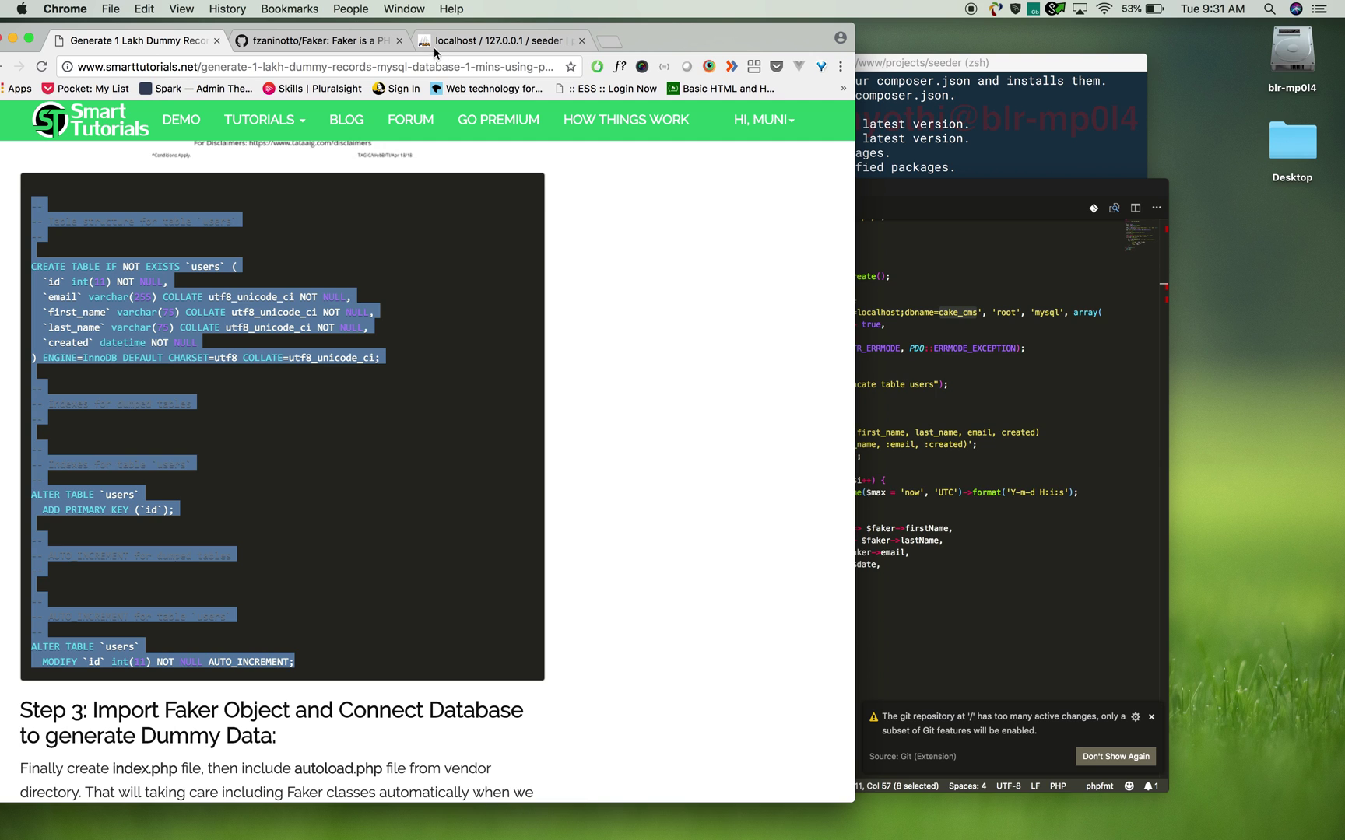
pyautogui.click(473, 42)
pyautogui.click(283, 136)
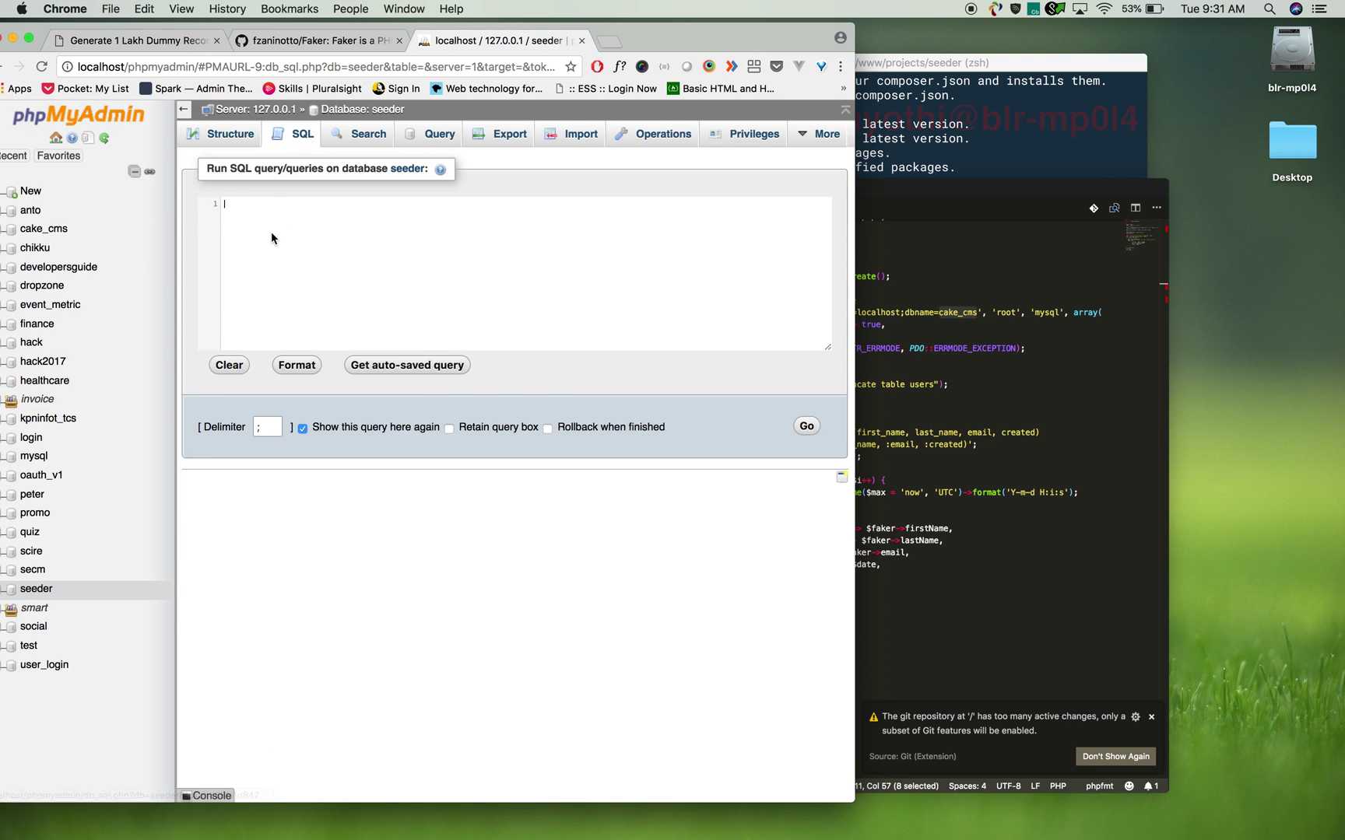
pyautogui.click(271, 233)
pyautogui.press('super+v')
pyautogui.click(806, 426)
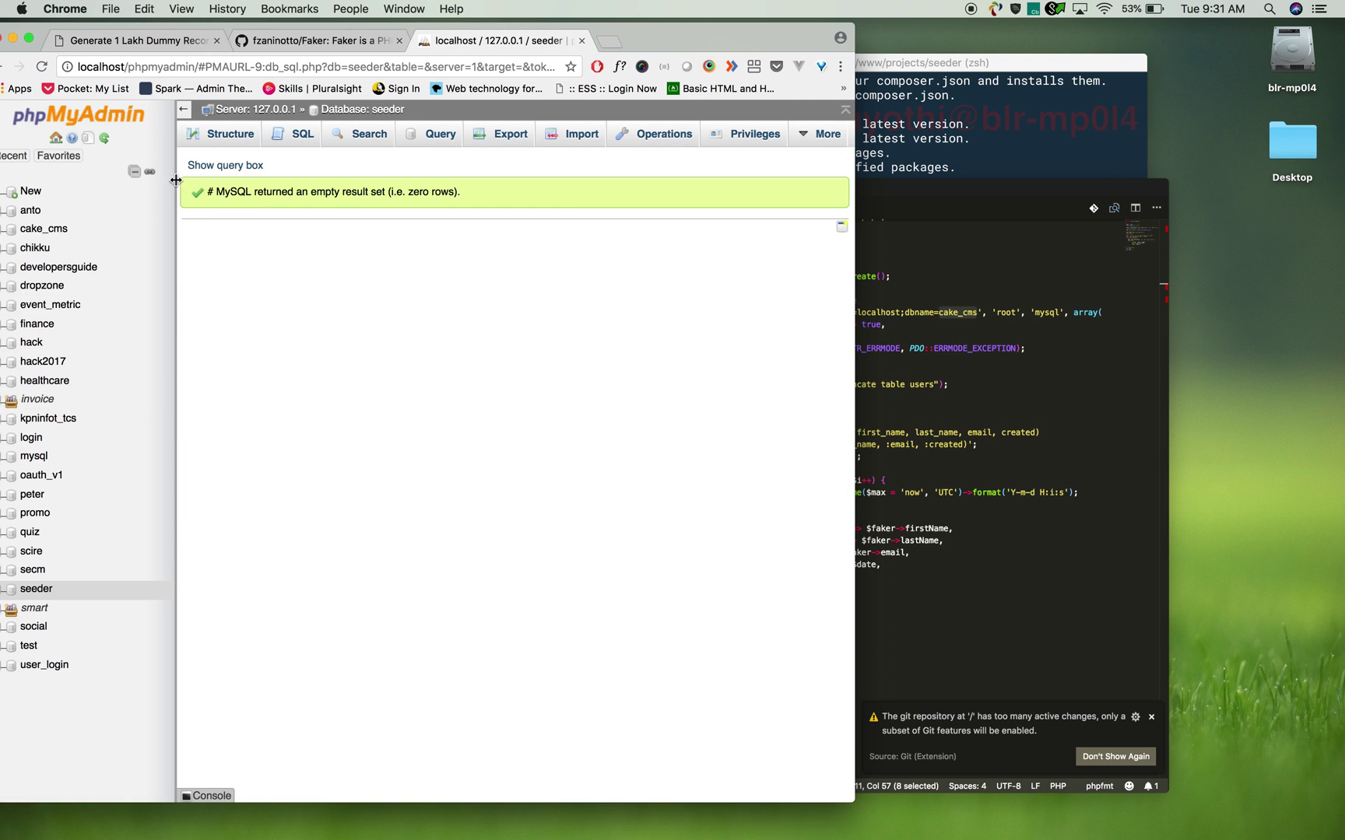
# Browse the new, empty users table in the seeder database
pyautogui.click(224, 135)
pyautogui.click(224, 199)
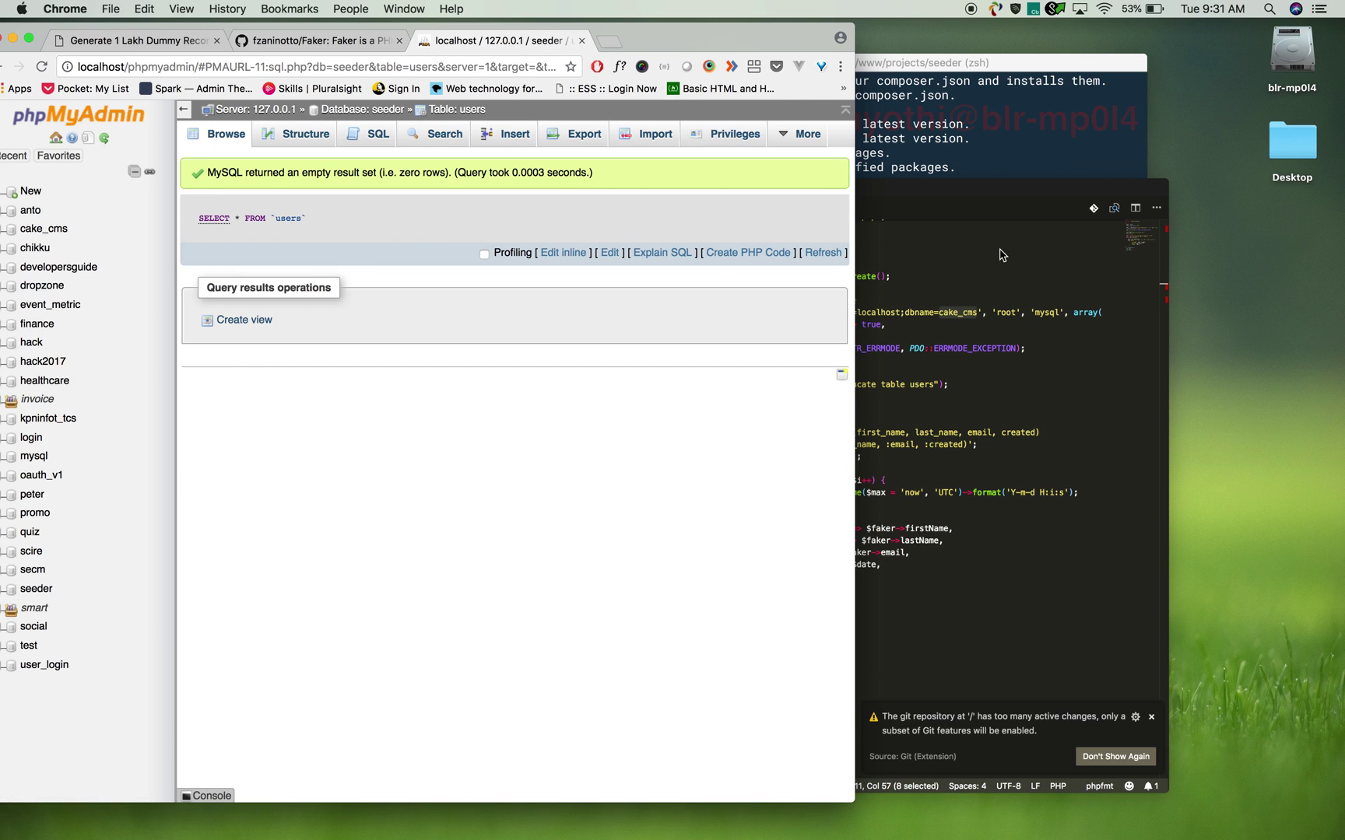
pyautogui.click(962, 256)
pyautogui.doubleClick(964, 313)
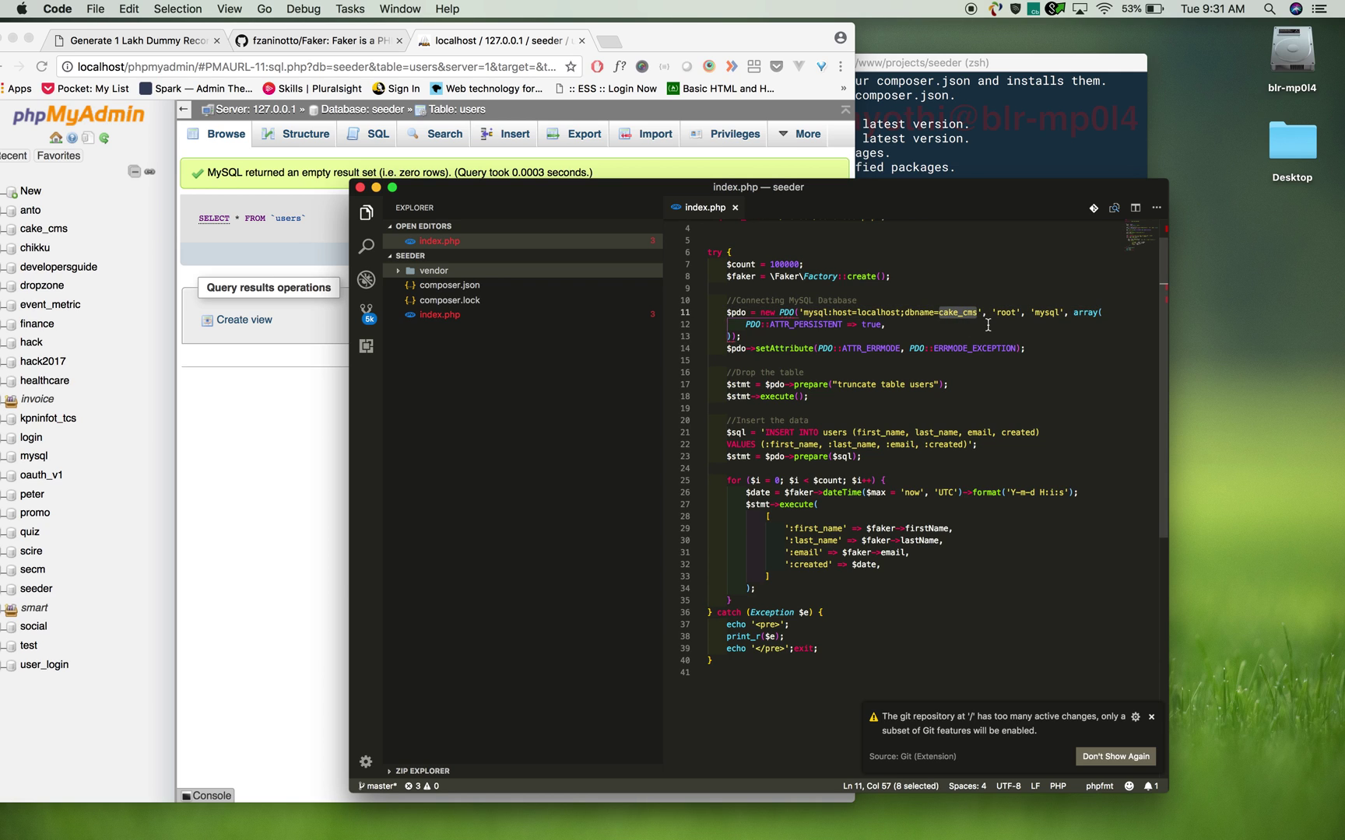
pyautogui.write('seeder')
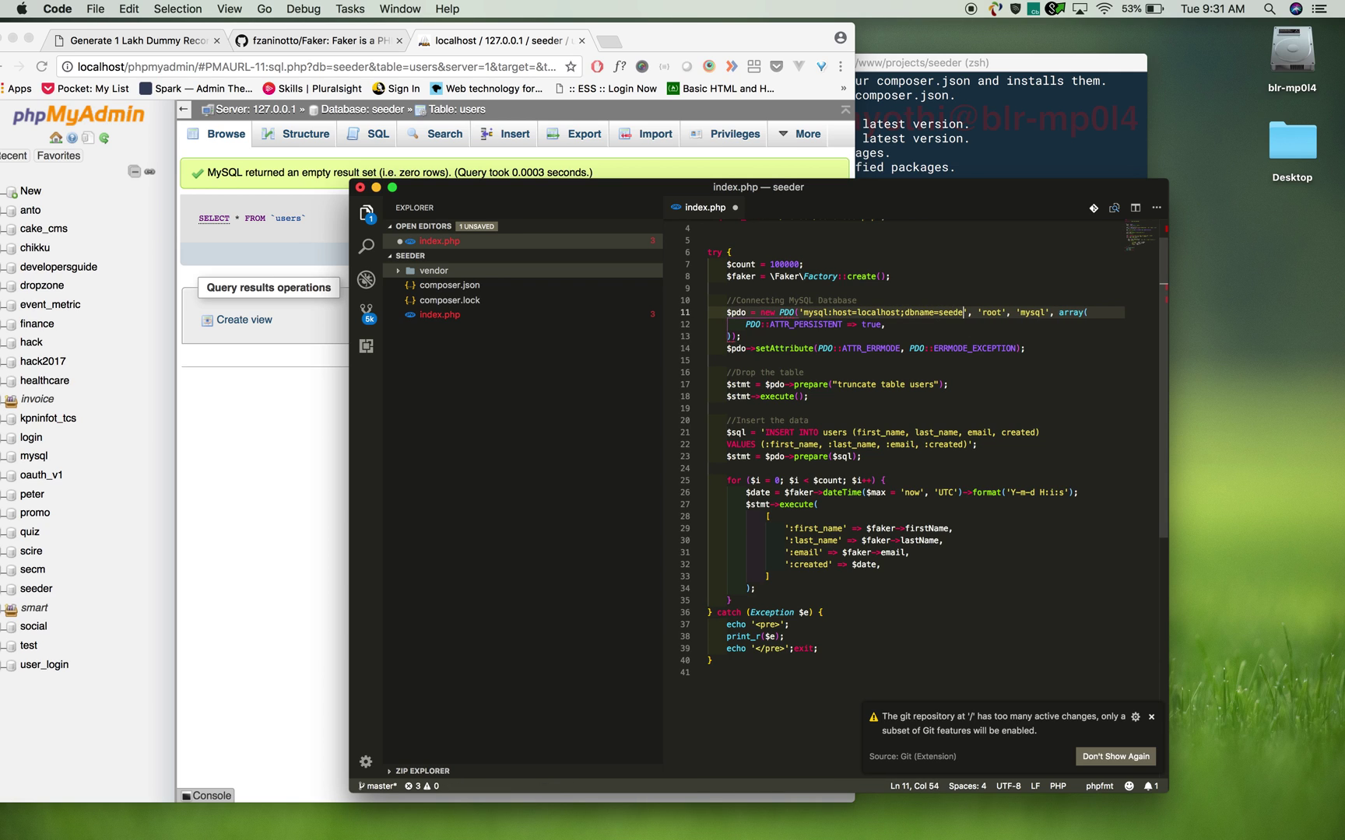
pyautogui.press('super+s')
pyautogui.doubleClick(997, 312)
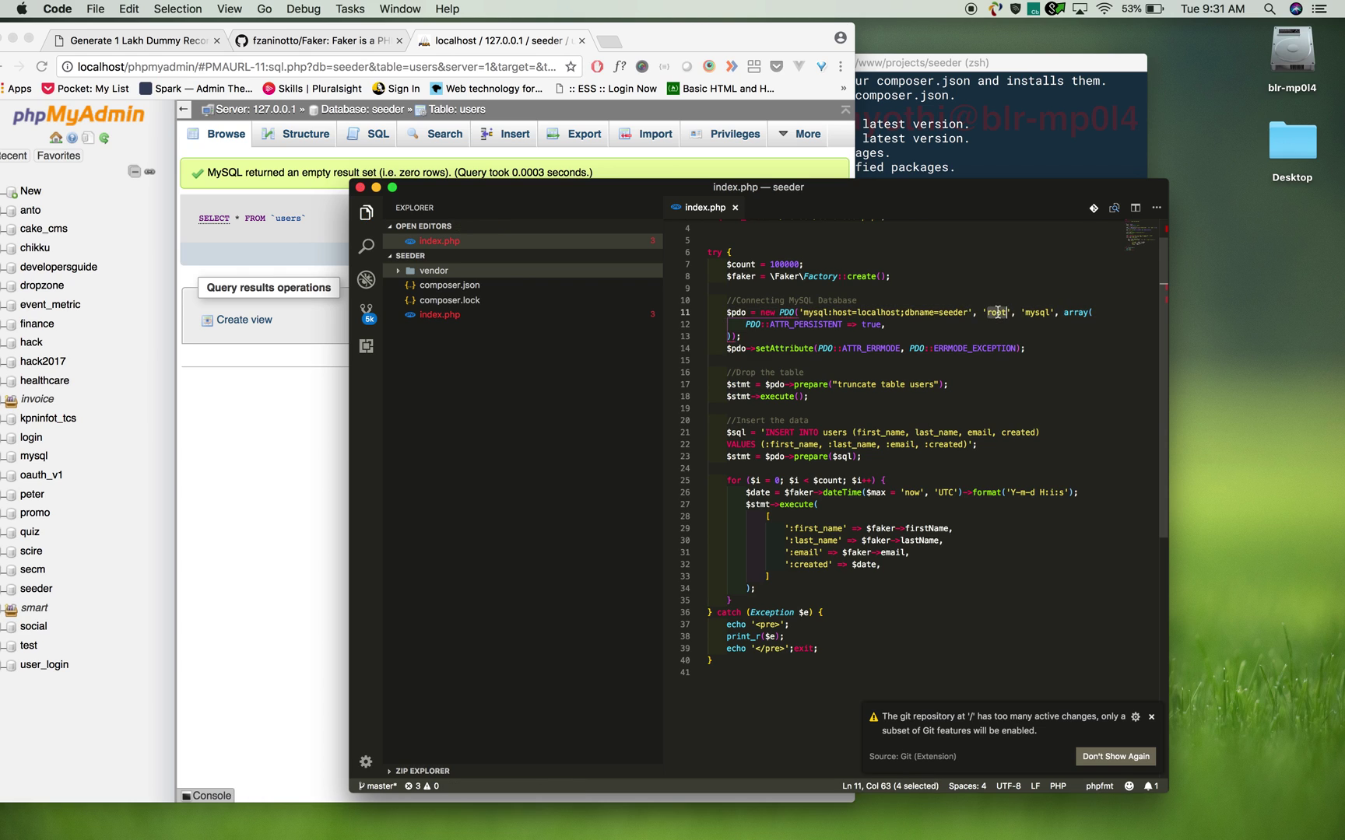
pyautogui.doubleClick(1038, 313)
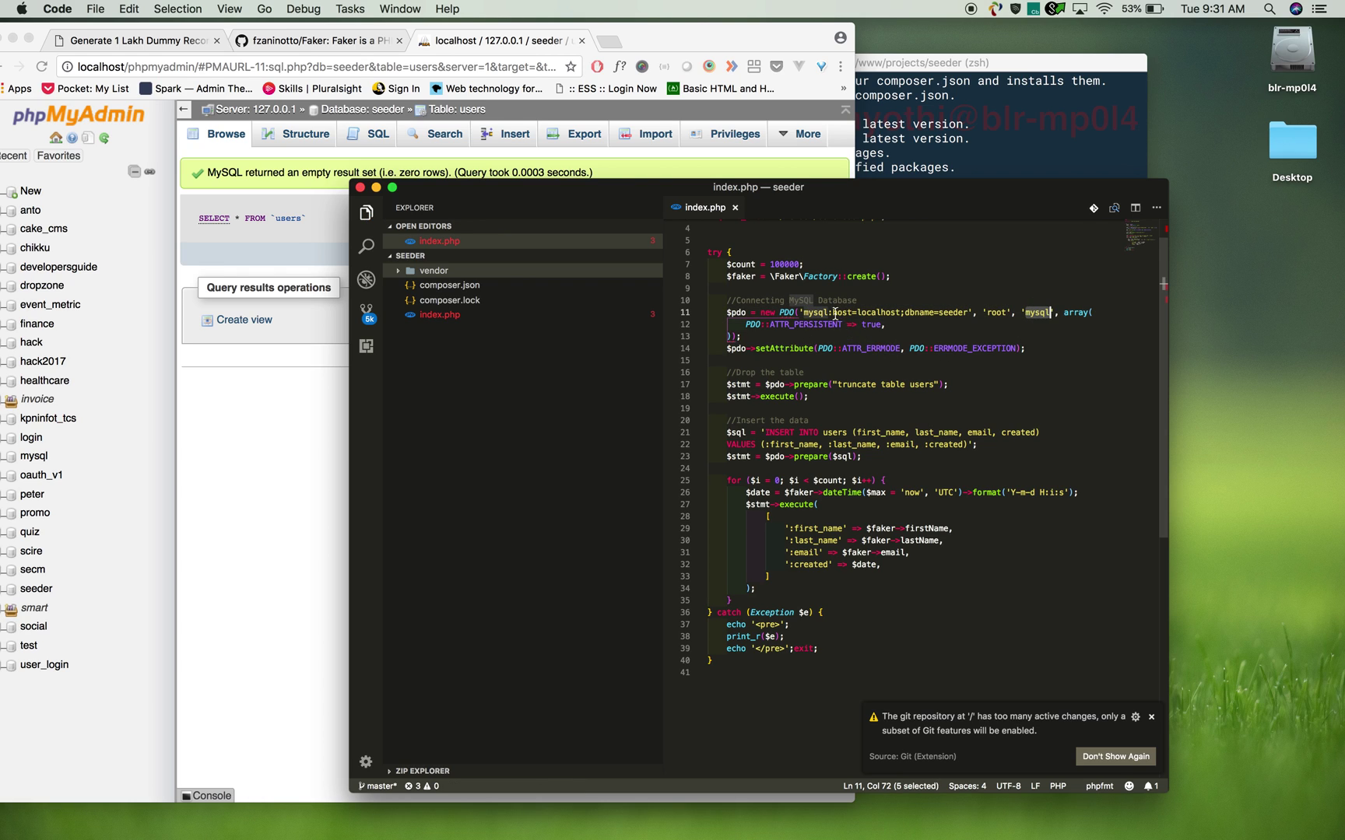
pyautogui.click(849, 421)
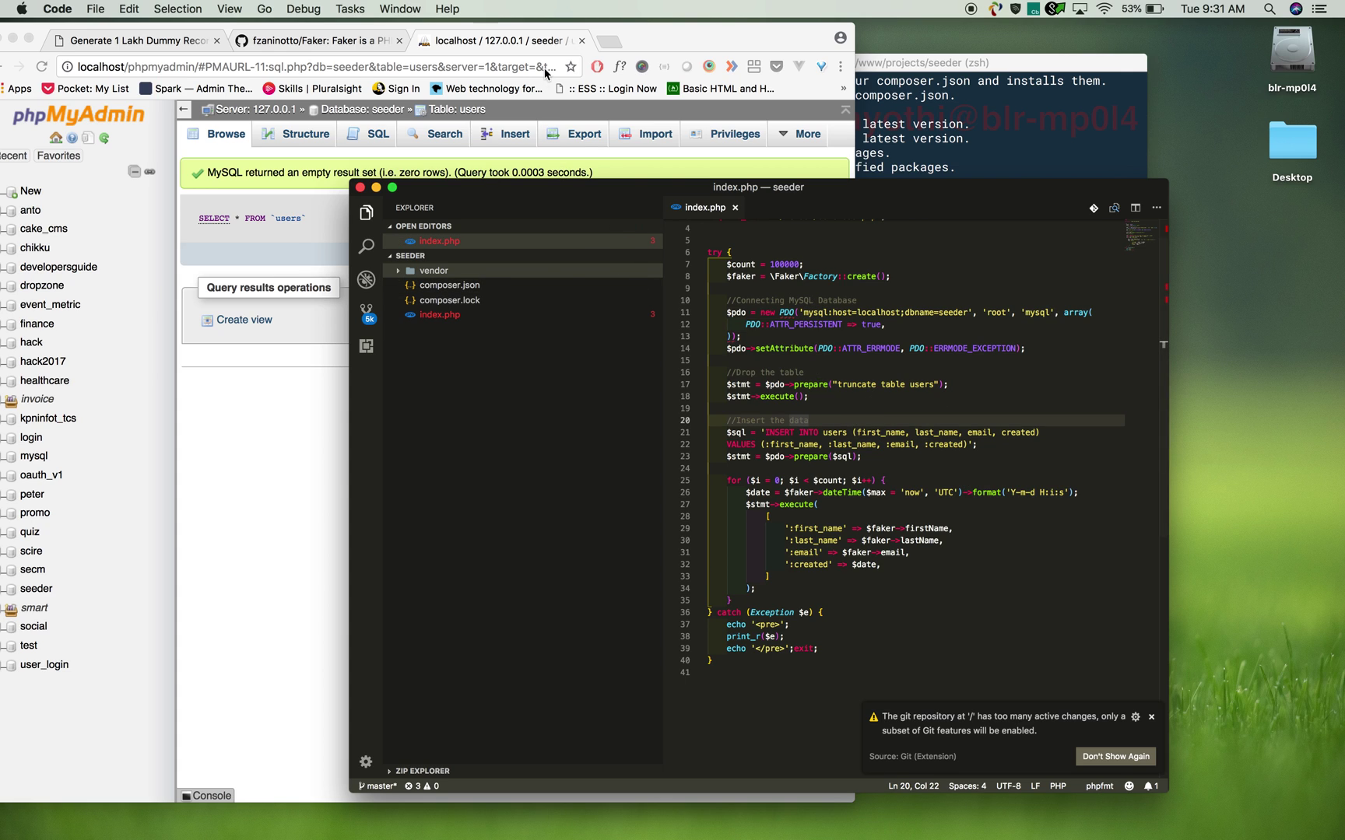
pyautogui.click(608, 40)
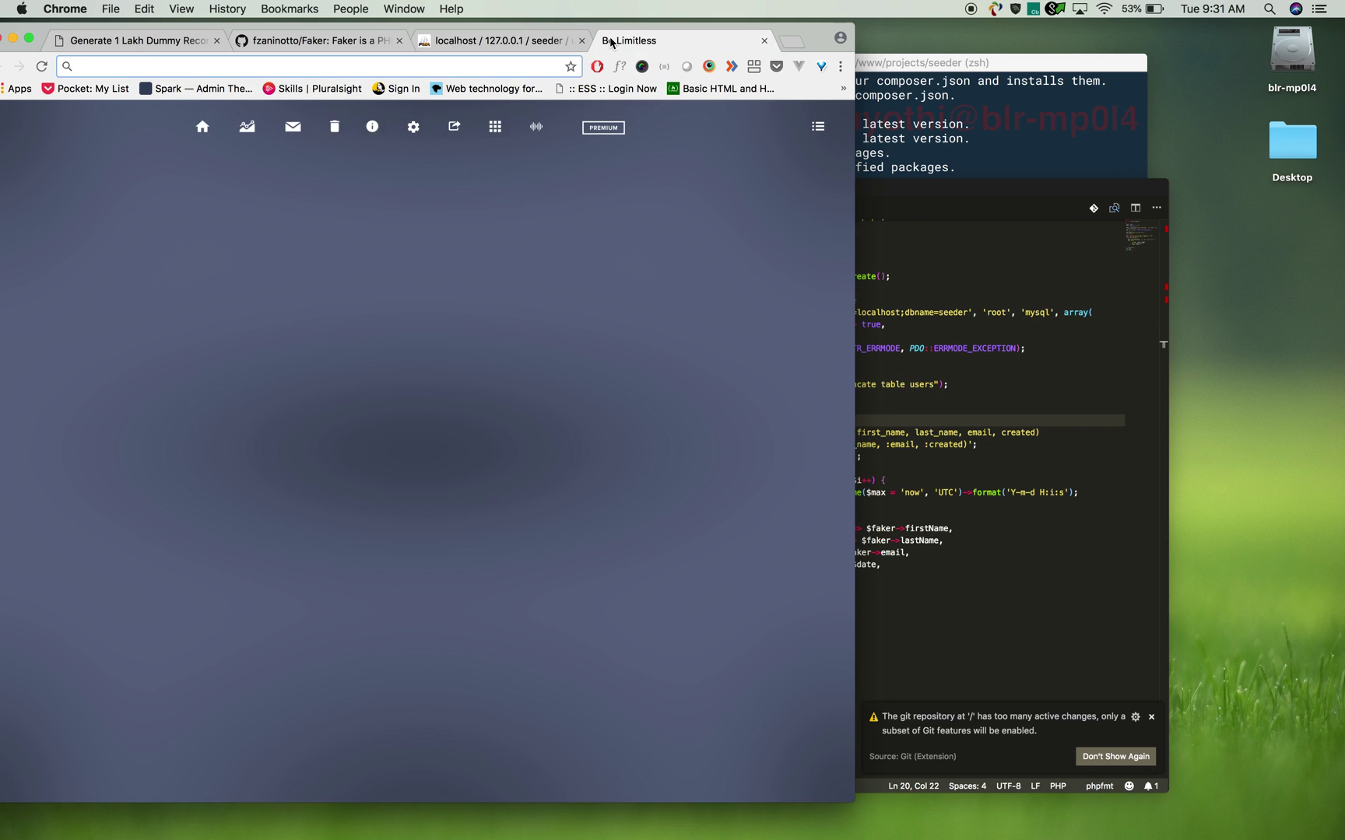
pyautogui.write('localhost/projects/sem')
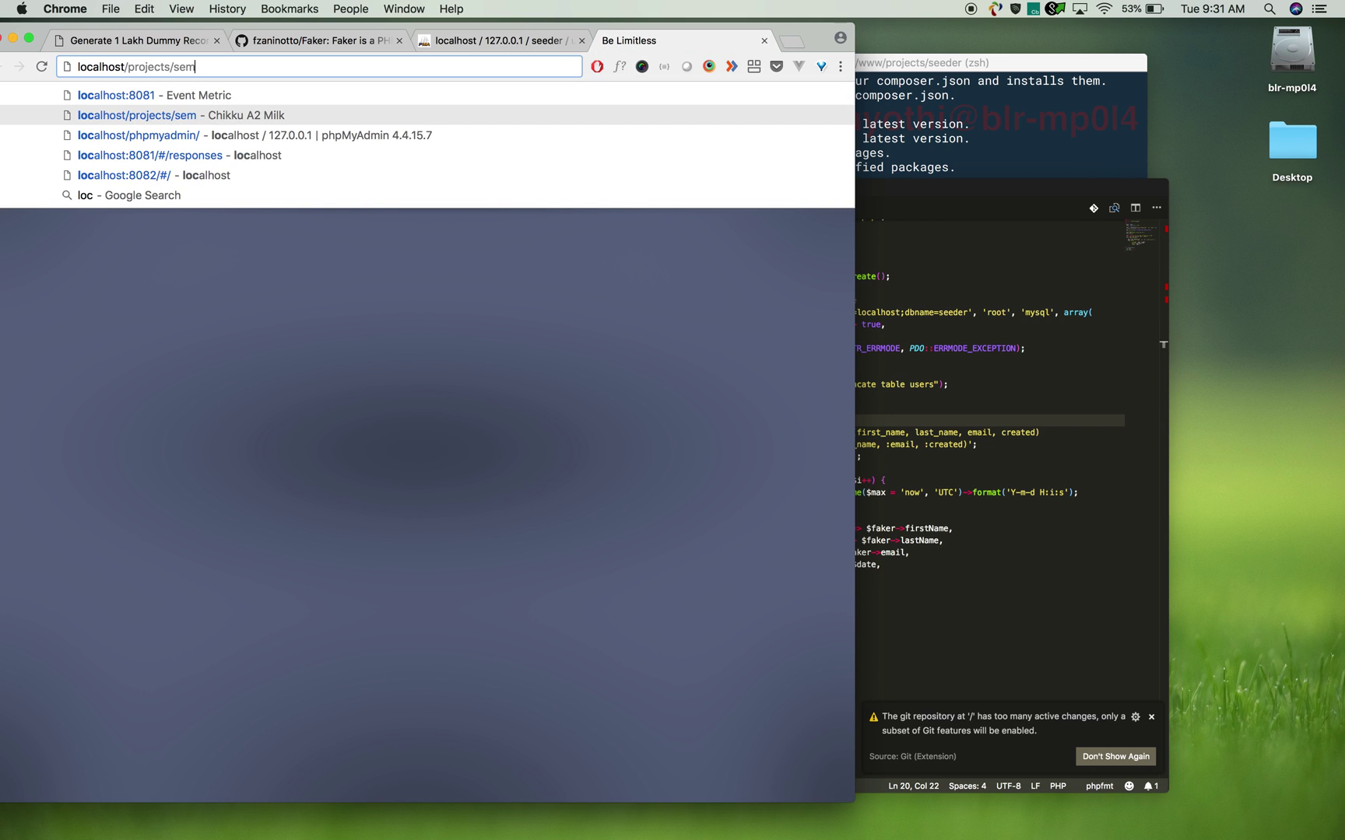
# Load localhost/projects/seeder in Chrome to start the seeding script
pyautogui.press('BackSpace')
pyautogui.write('eede')
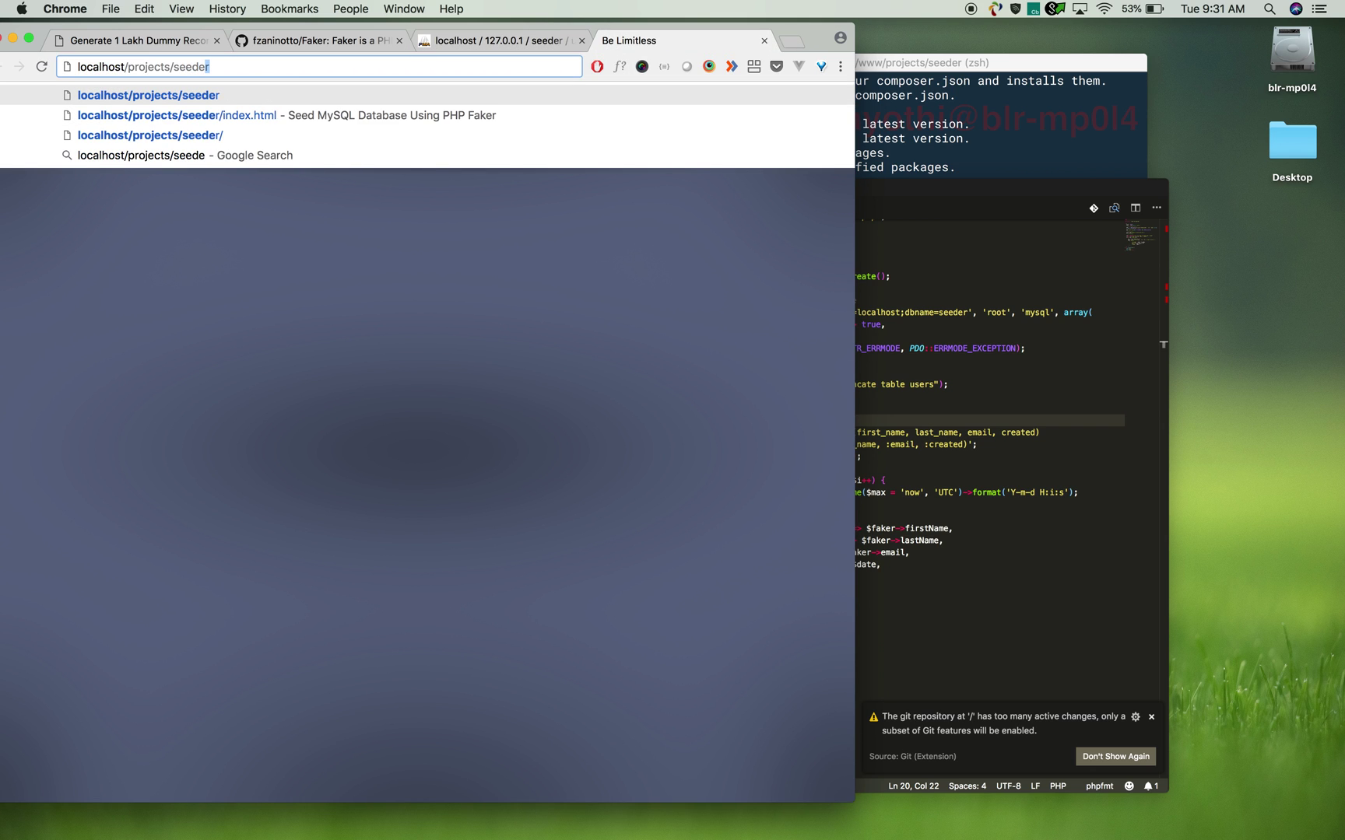
pyautogui.write('r')
pyautogui.press('Return')
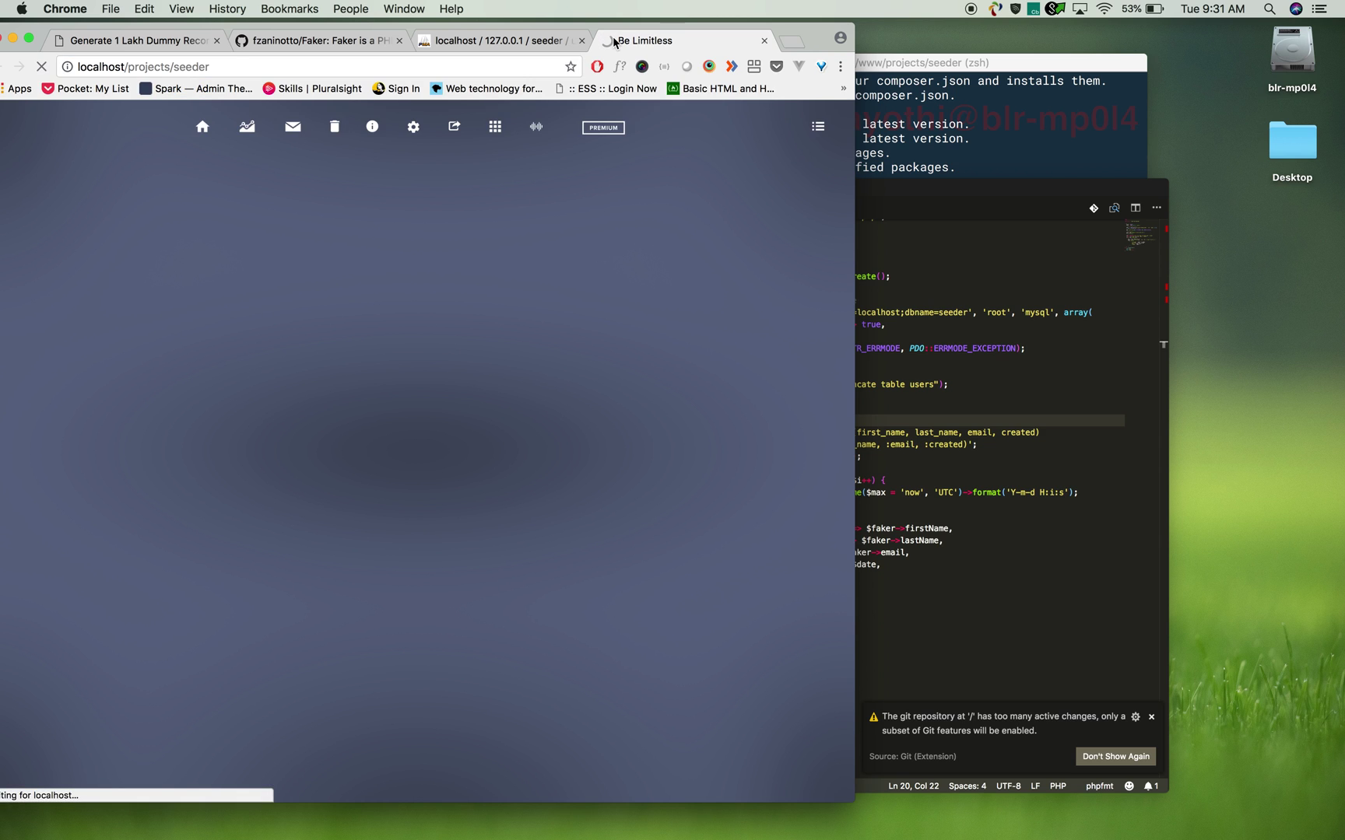
# Keep refreshing the users table listing until it shows 100,000 rows, then check the finished seeder page
pyautogui.click(492, 40)
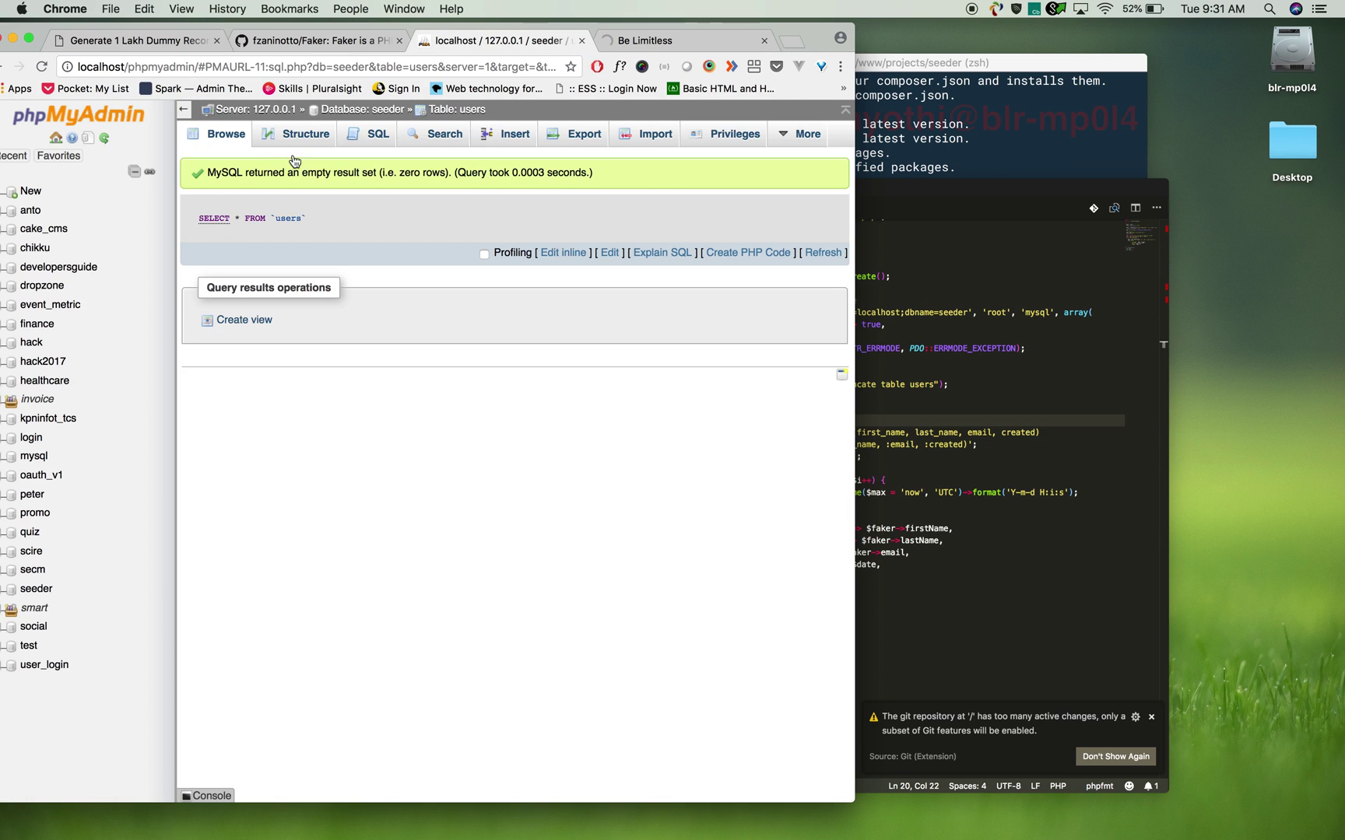
pyautogui.click(229, 135)
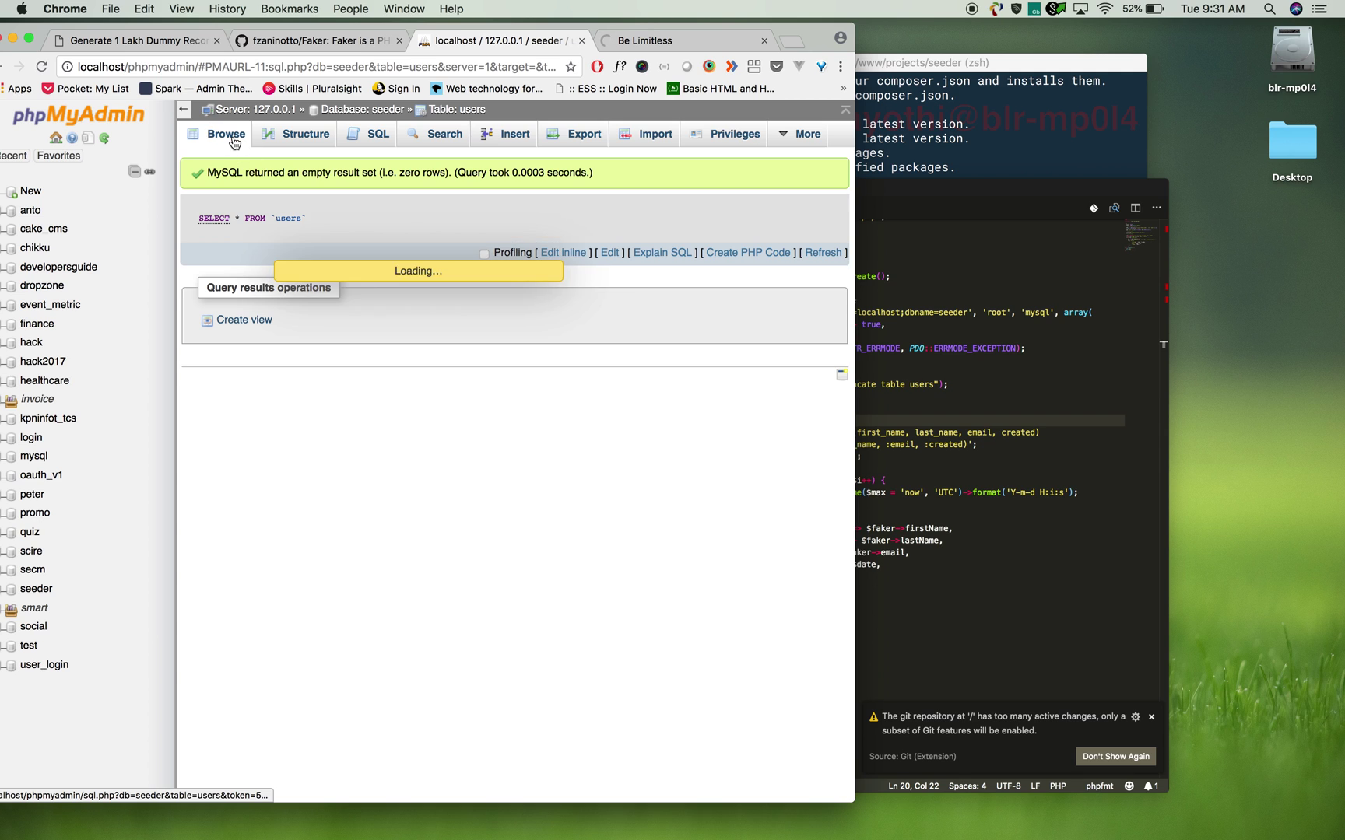
pyautogui.click(229, 136)
pyautogui.click(232, 137)
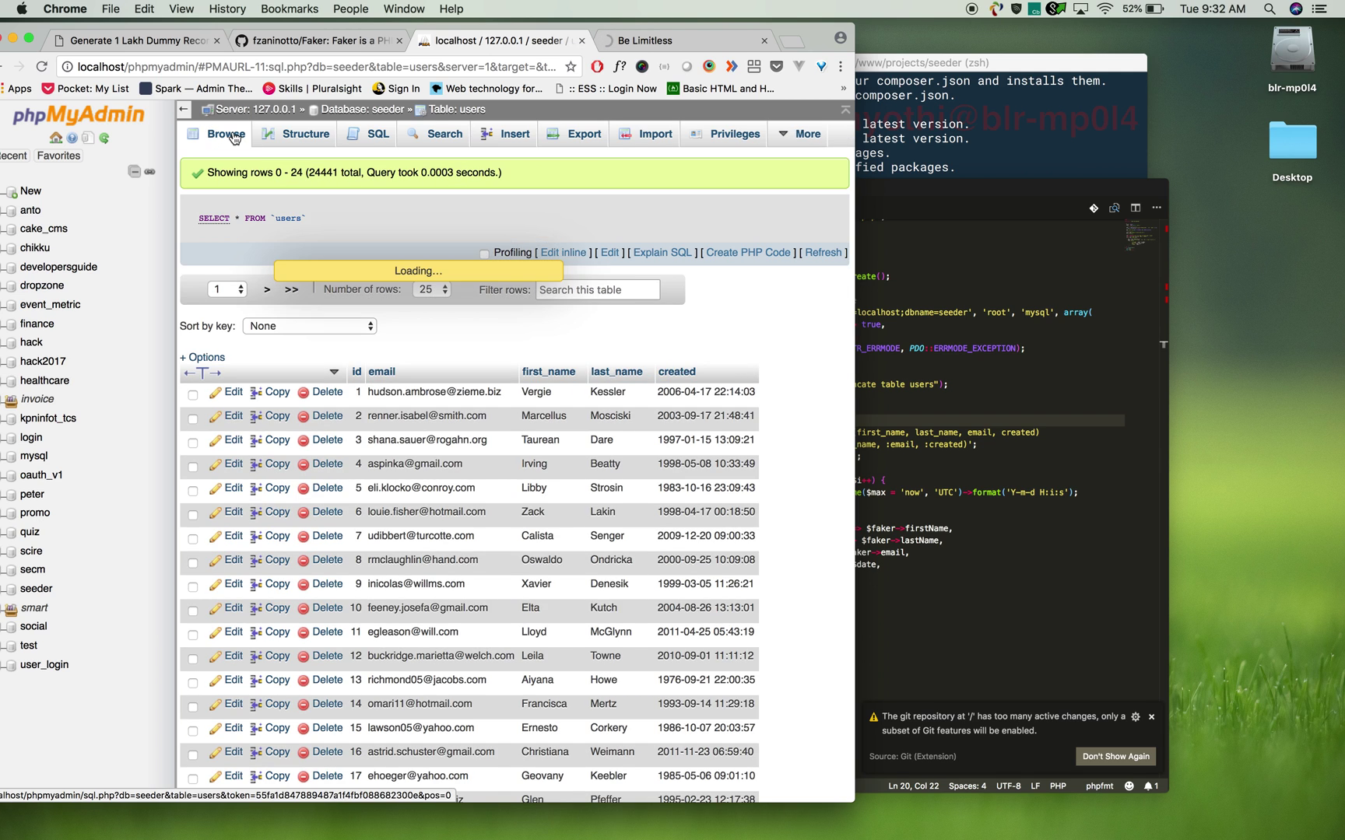
pyautogui.click(233, 138)
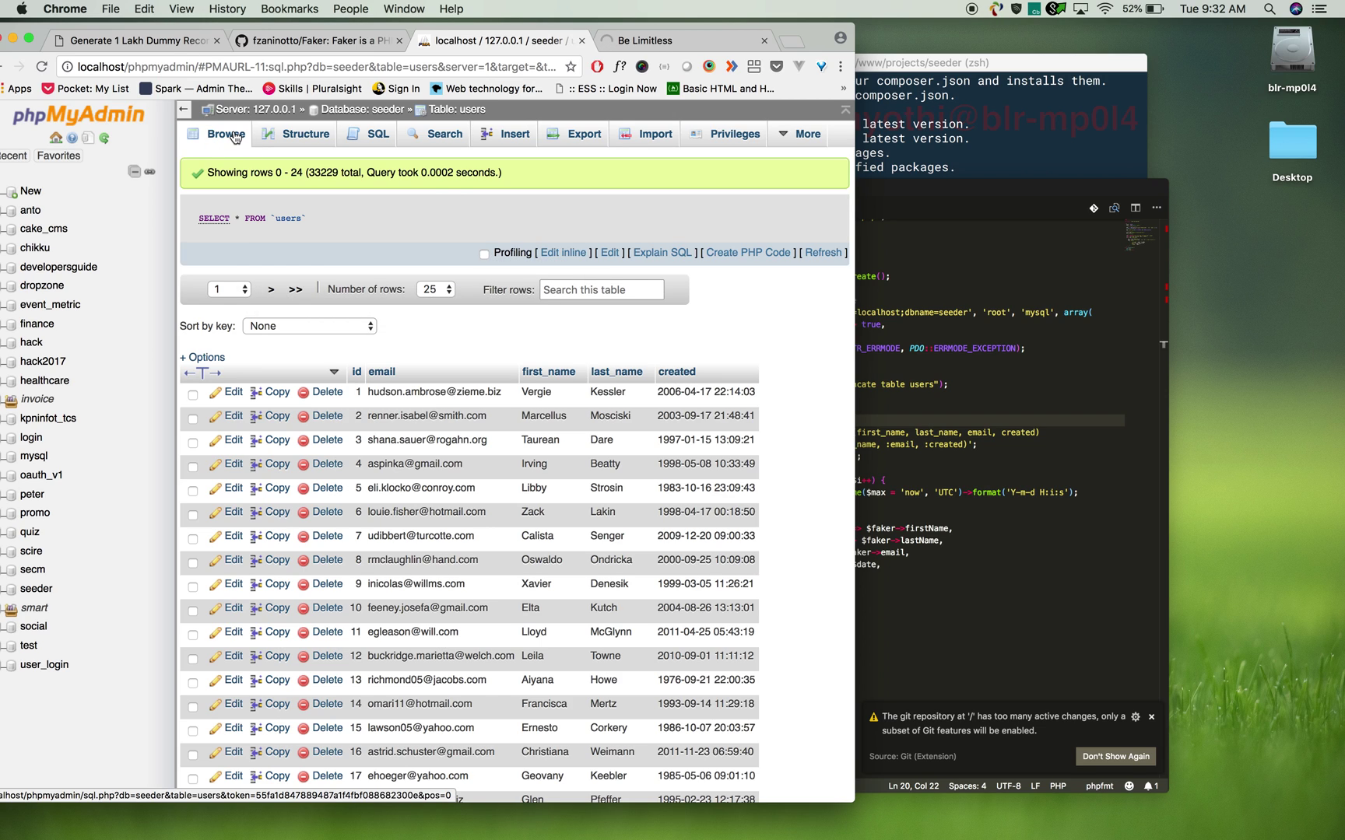
pyautogui.click(234, 137)
pyautogui.click(235, 137)
pyautogui.click(234, 138)
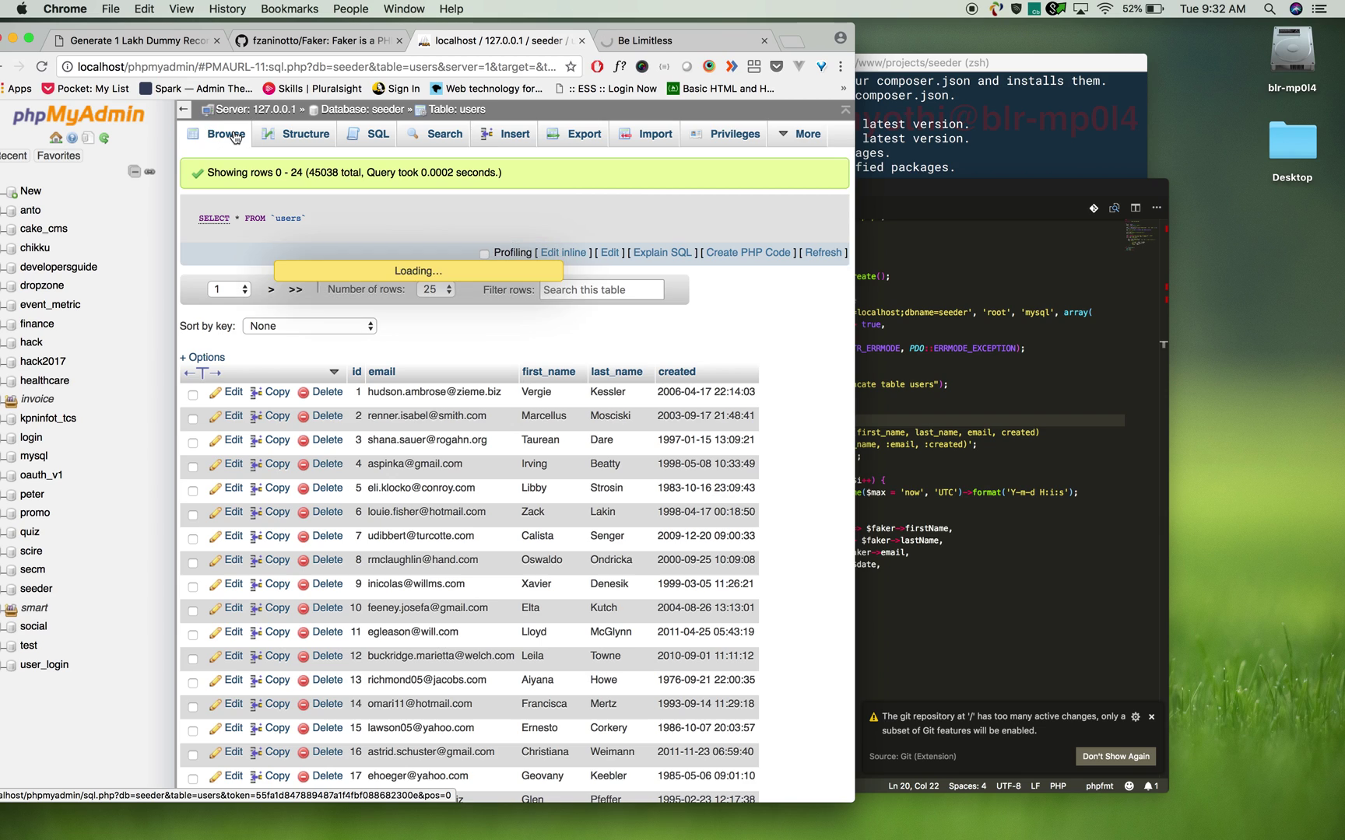
pyautogui.click(234, 138)
pyautogui.click(234, 138)
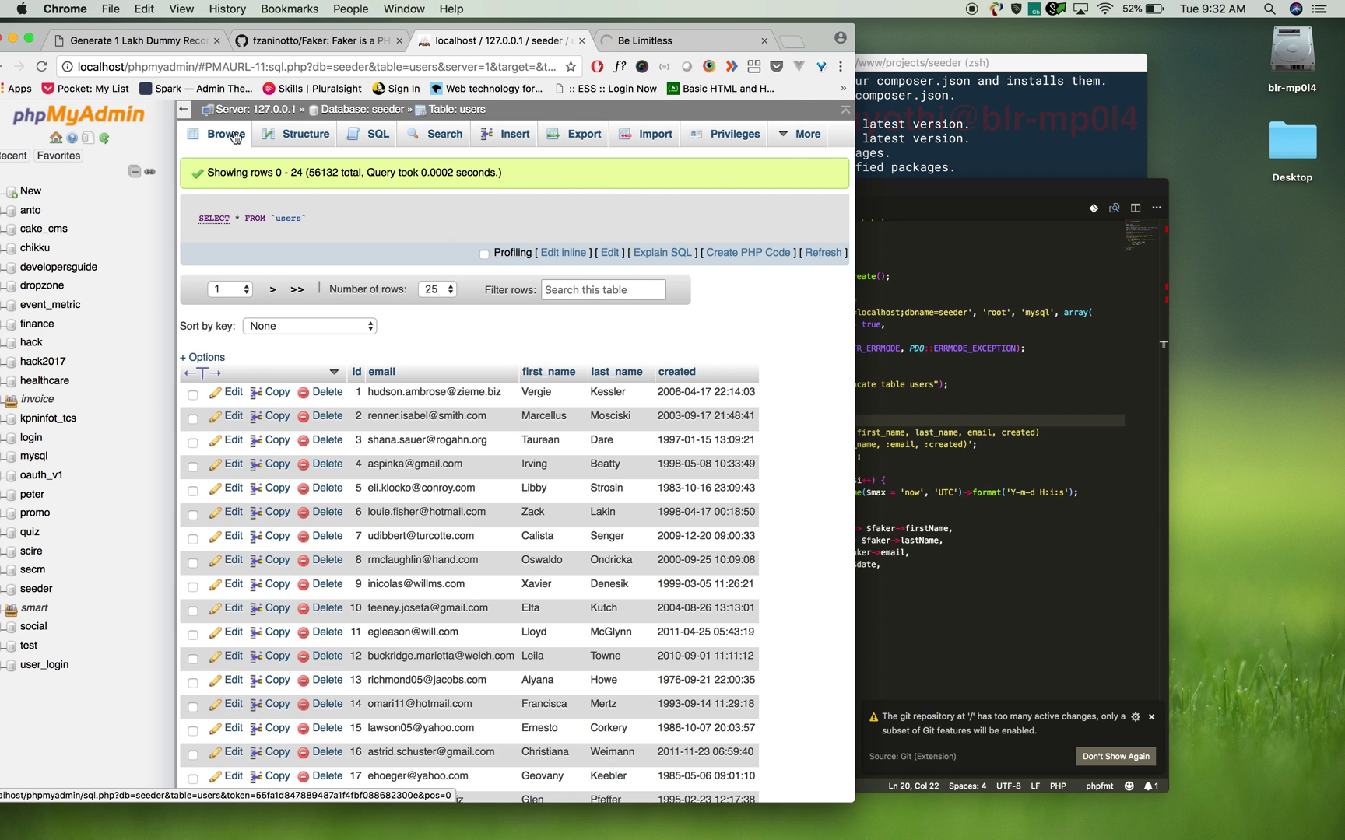
pyautogui.click(234, 138)
pyautogui.click(235, 138)
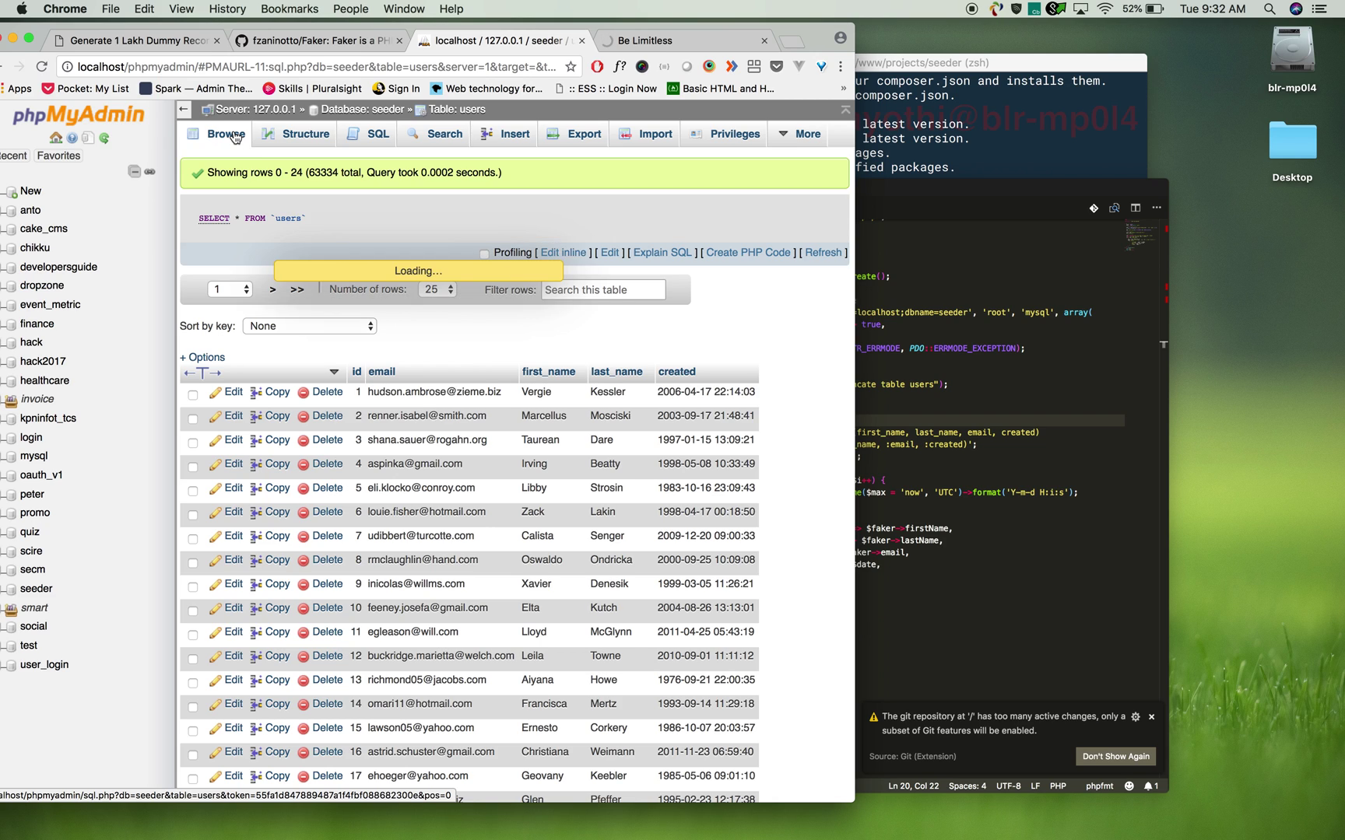
pyautogui.click(235, 137)
pyautogui.click(235, 137)
pyautogui.click(234, 138)
pyautogui.click(235, 138)
pyautogui.click(235, 137)
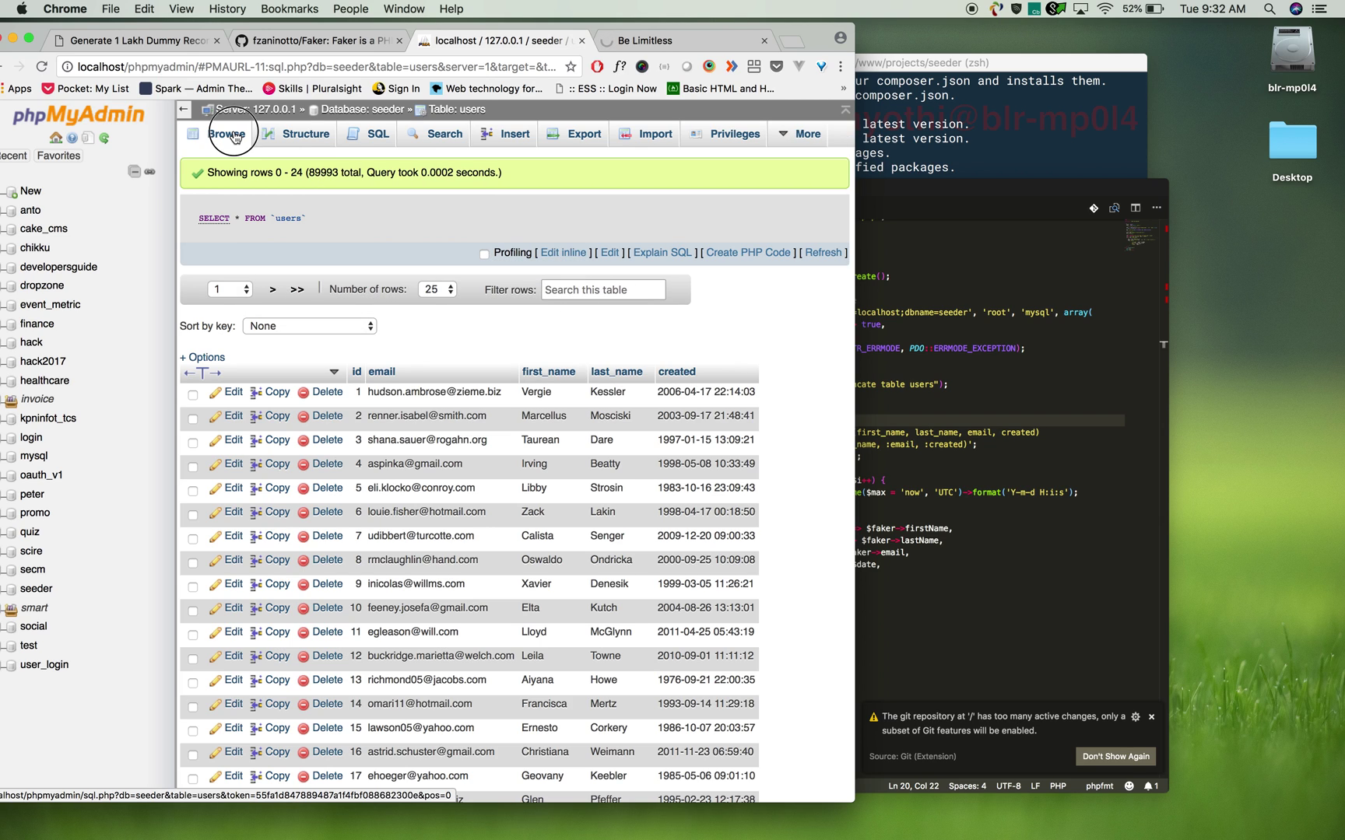
pyautogui.click(235, 138)
pyautogui.click(234, 137)
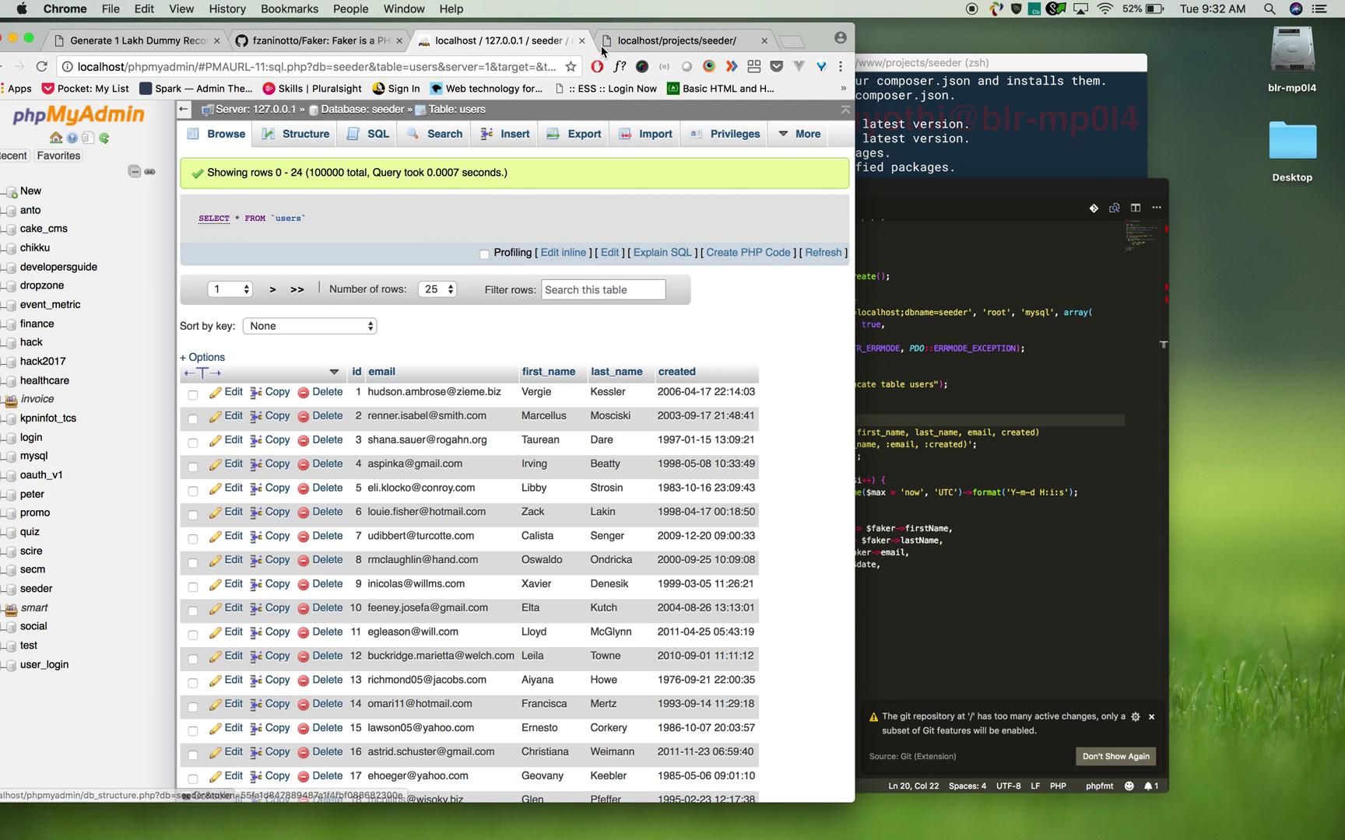
pyautogui.click(674, 40)
pyautogui.click(431, 44)
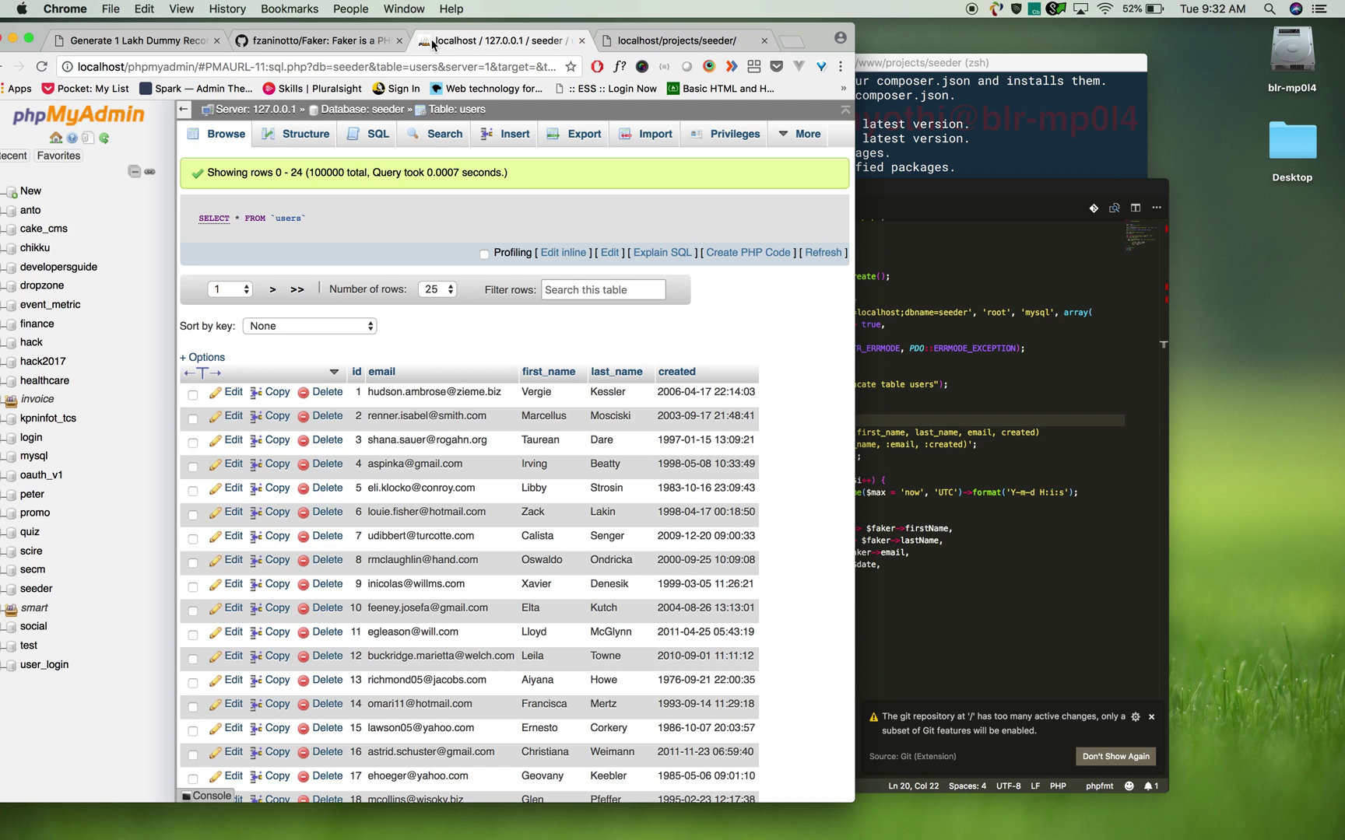
pyautogui.scroll(-5, 311, 199)
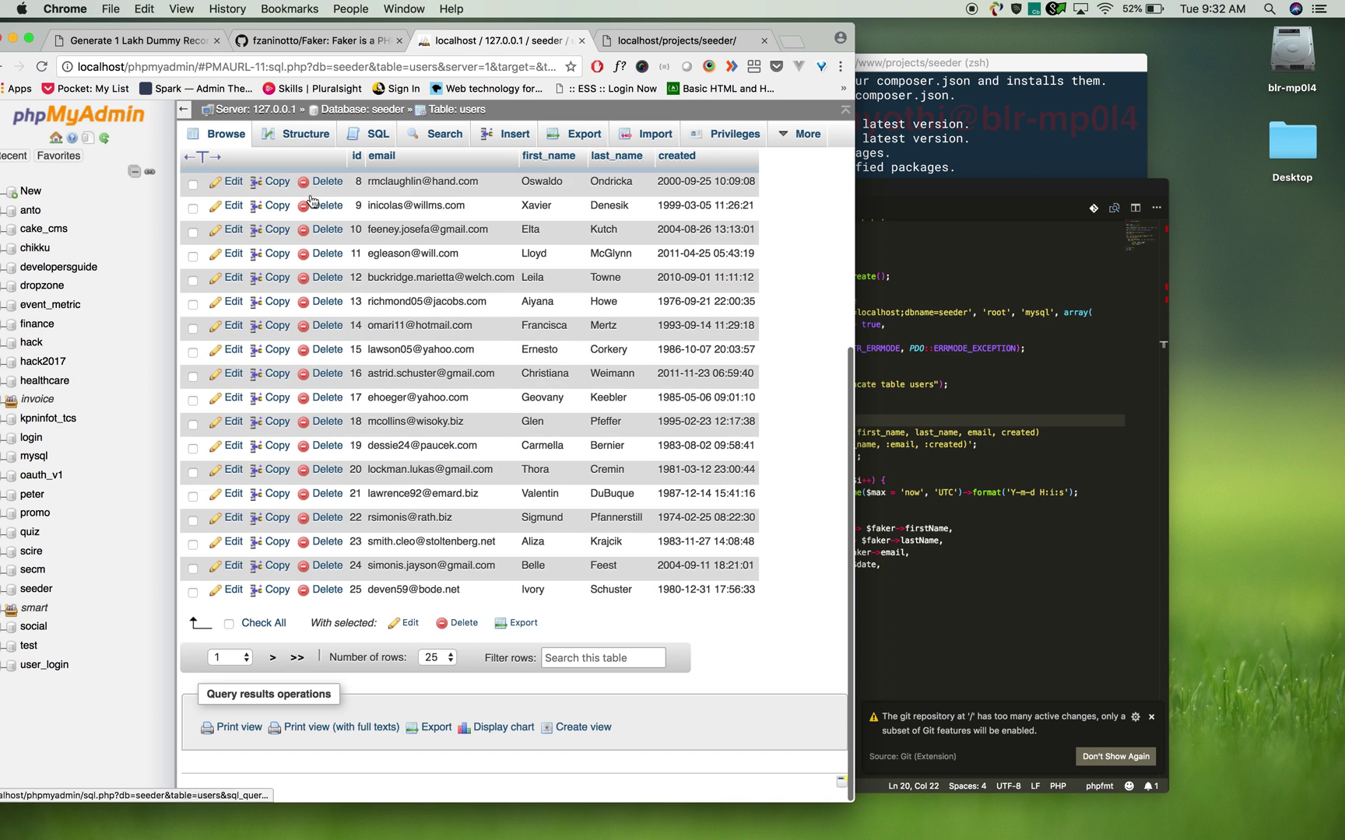
pyautogui.scroll(5, 312, 200)
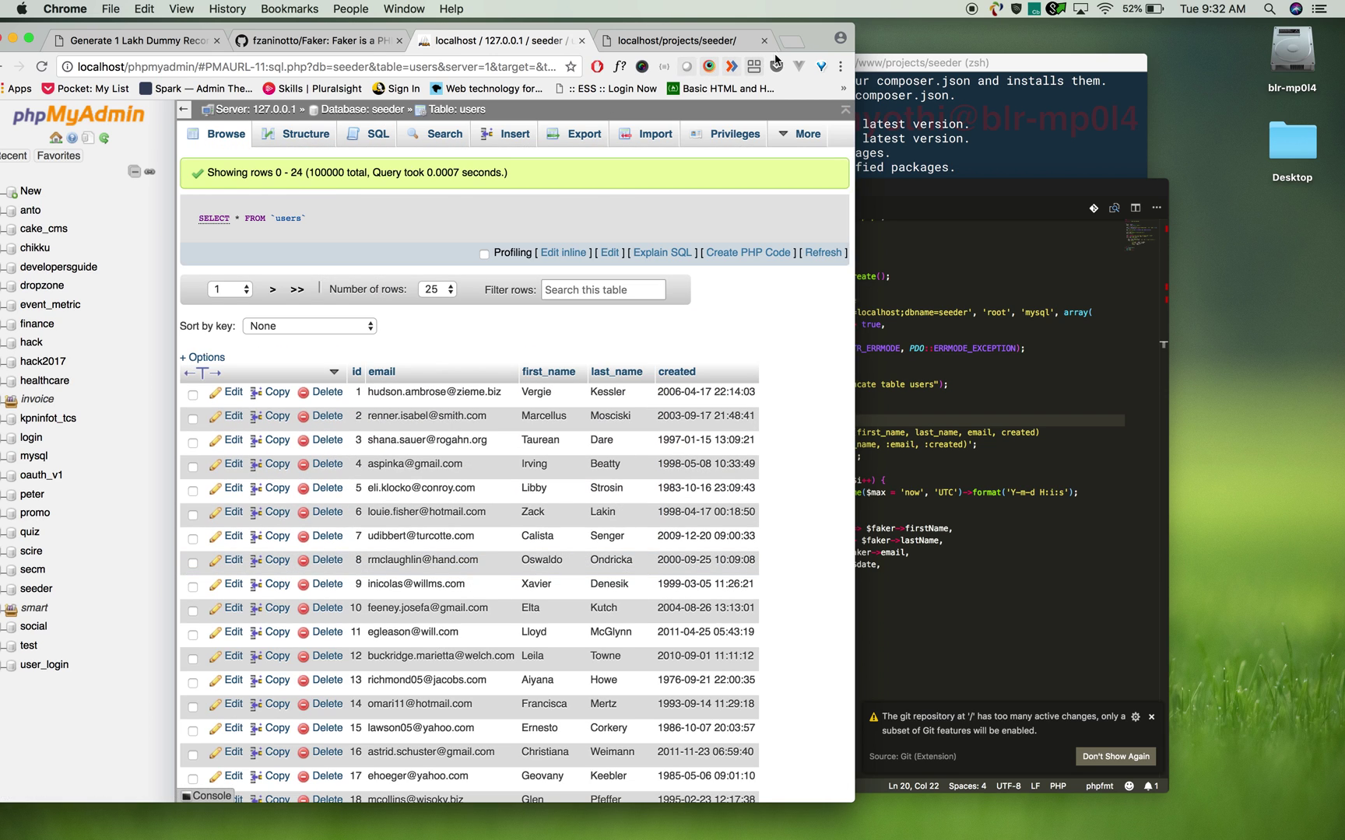